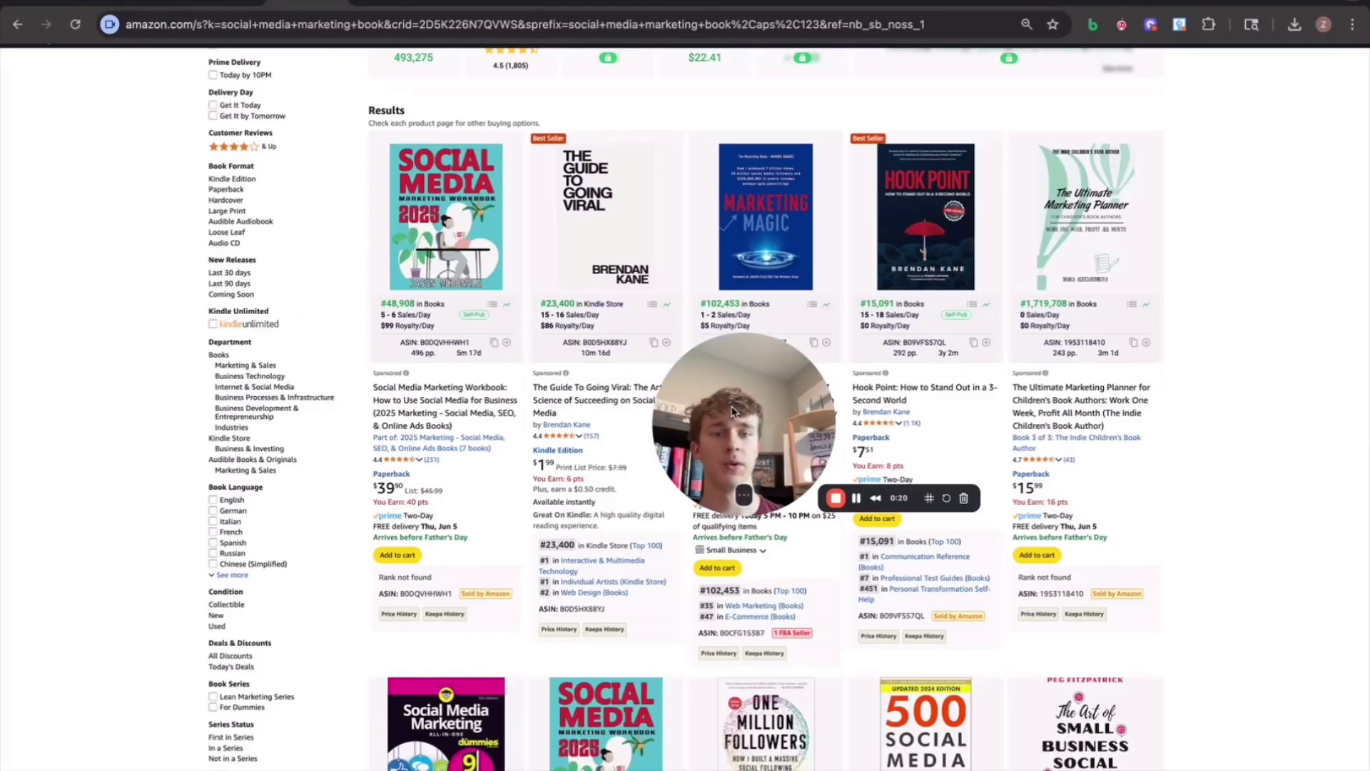
{"action": "left_click_drag", "start_coordinate": [733, 411], "coordinate": [255, 363]}
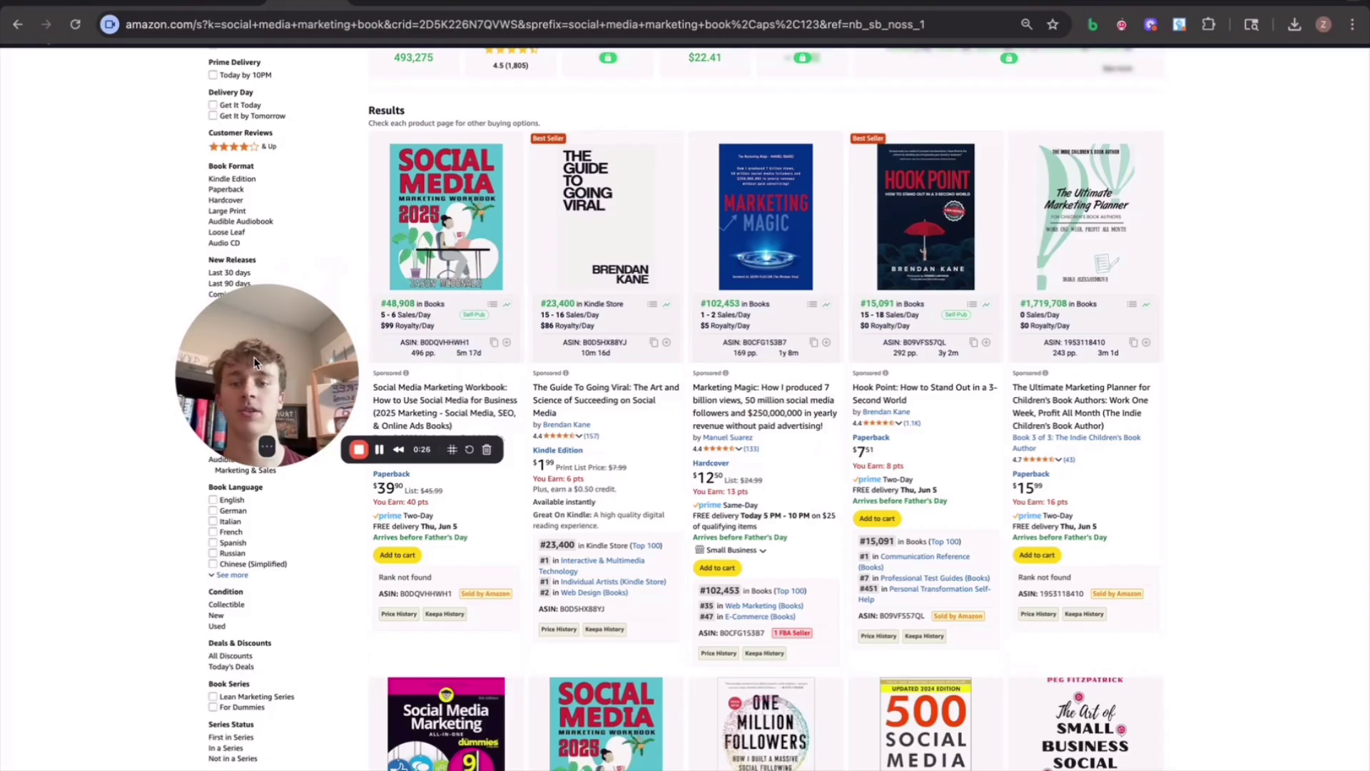
{"action": "scroll", "coordinate": [474, 205], "scroll_direction": "down", "scroll_amount": 2}
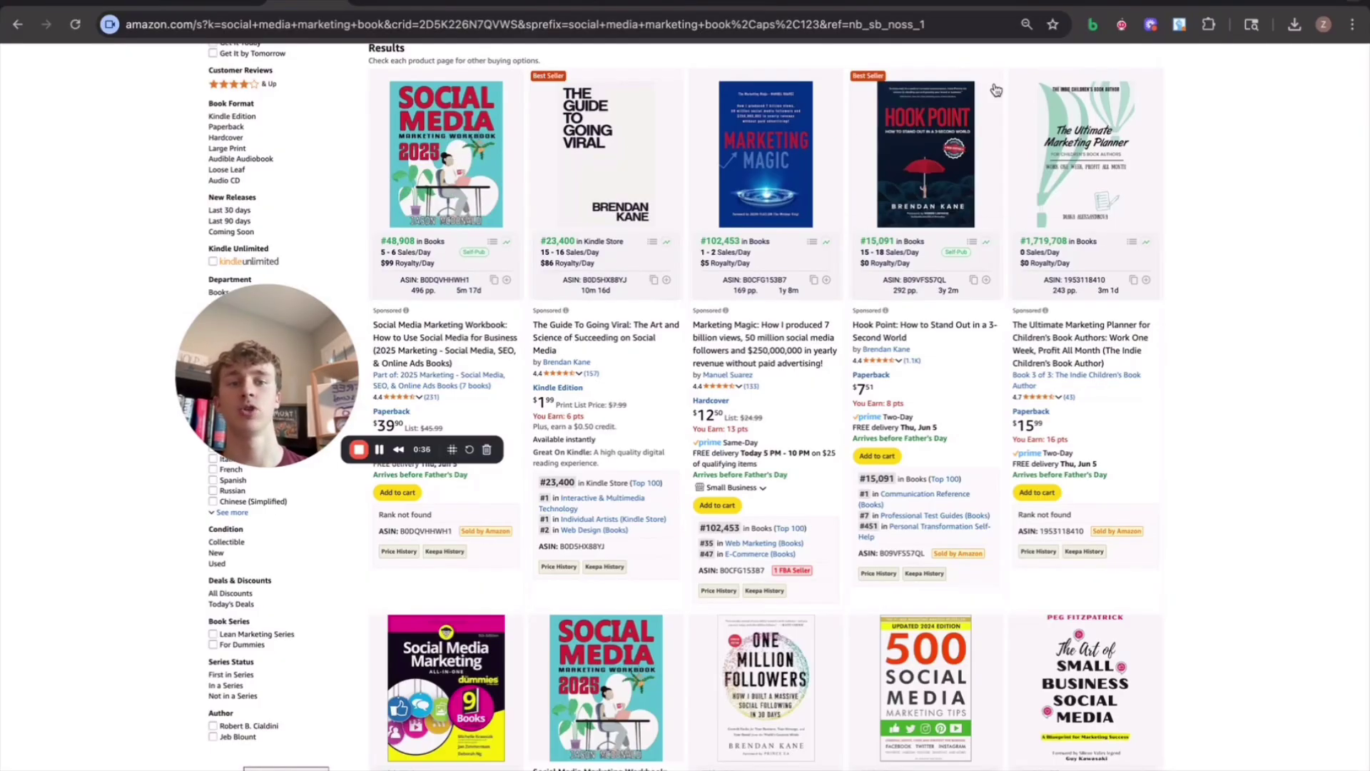
{"action": "mouse_move", "coordinate": [955, 145]}
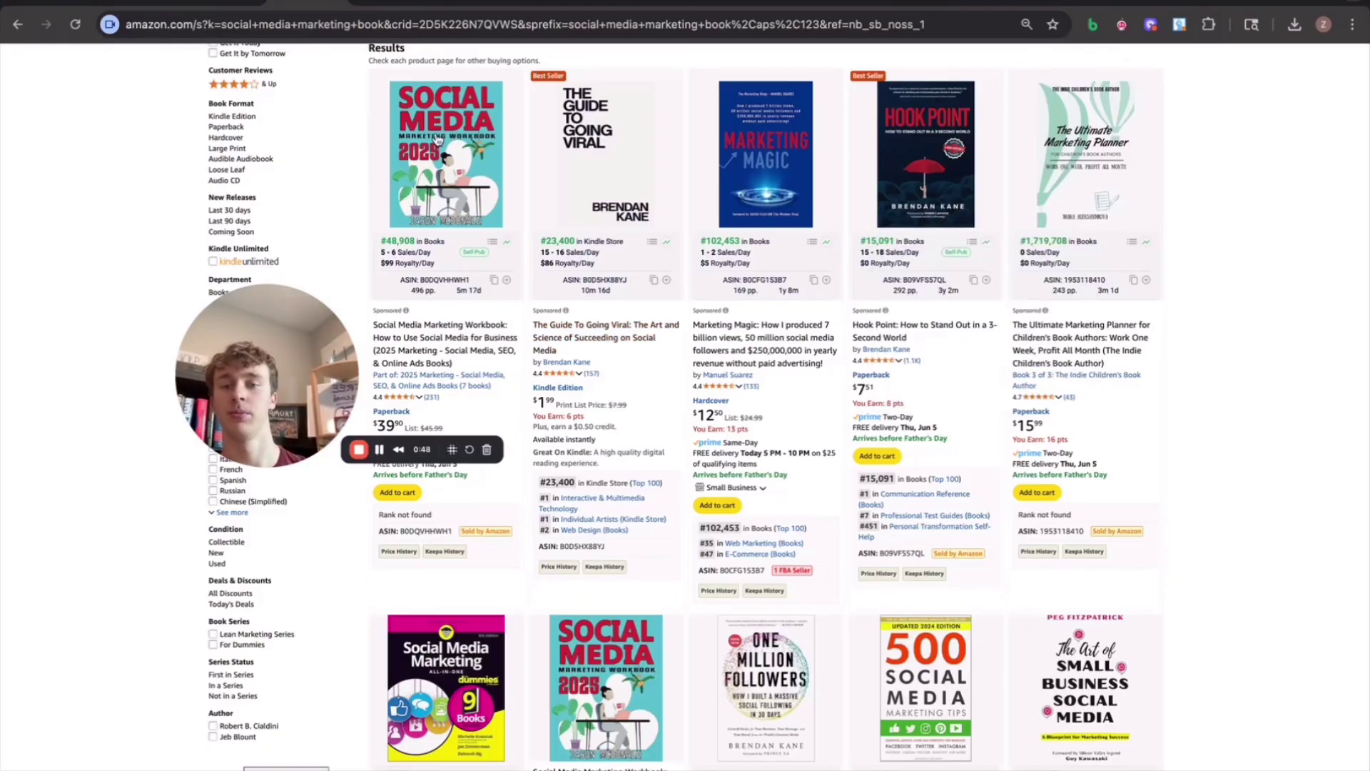
{"action": "left_click", "coordinate": [1121, 27]}
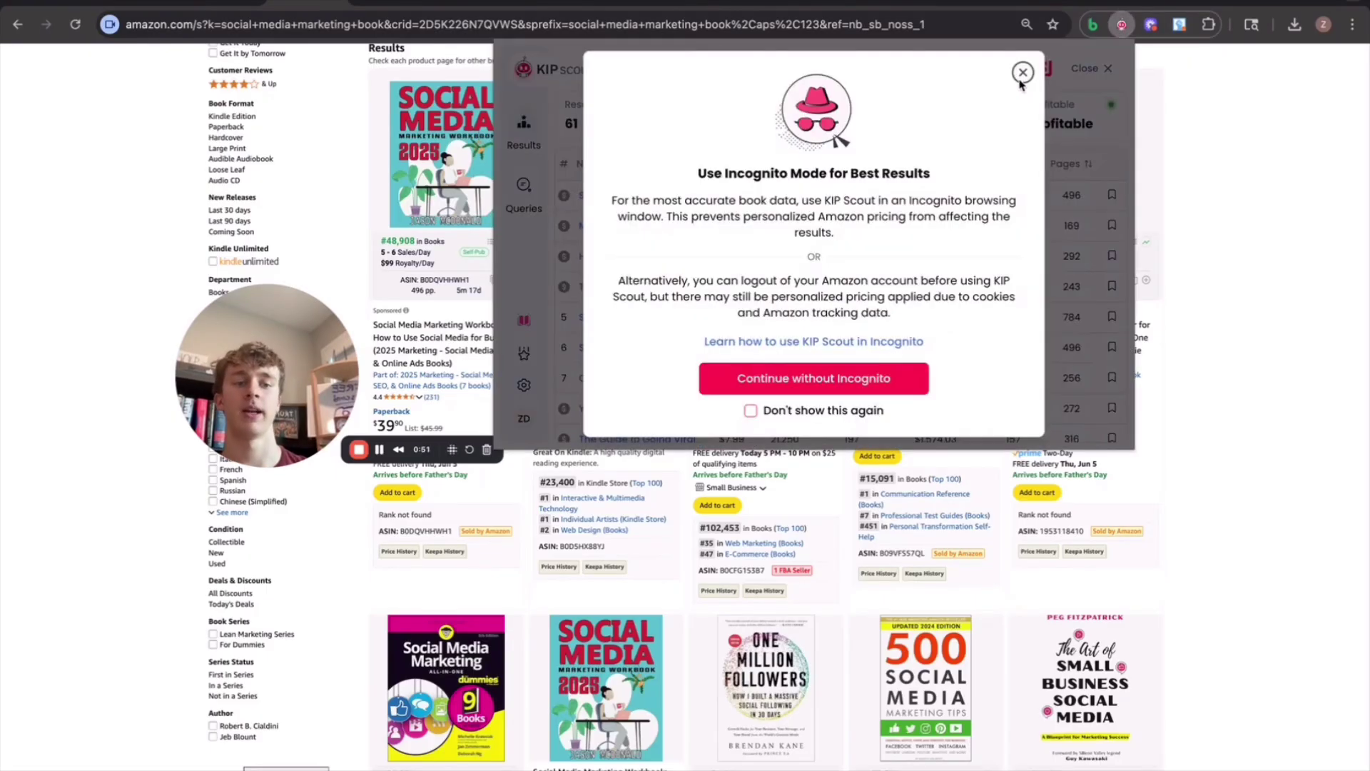
{"action": "left_click", "coordinate": [1021, 74]}
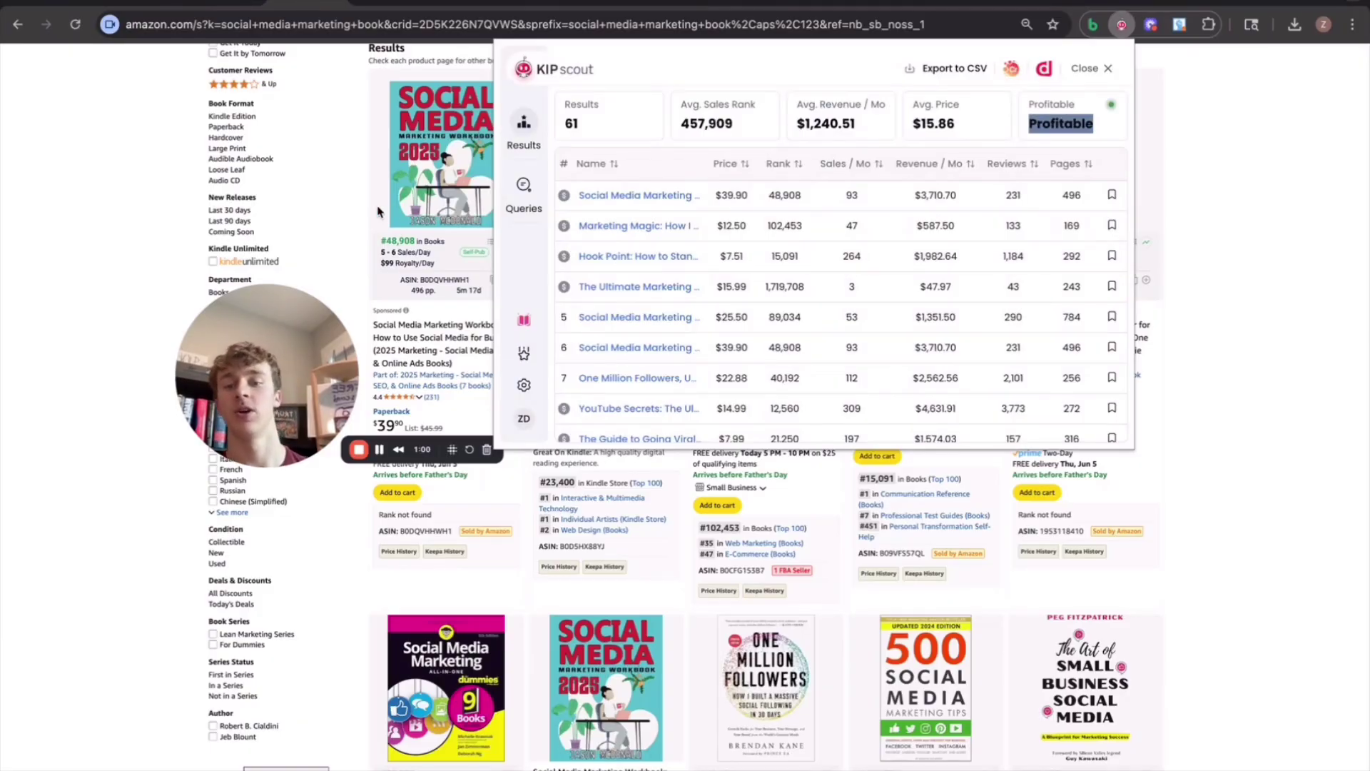
{"action": "left_click", "coordinate": [341, 216]}
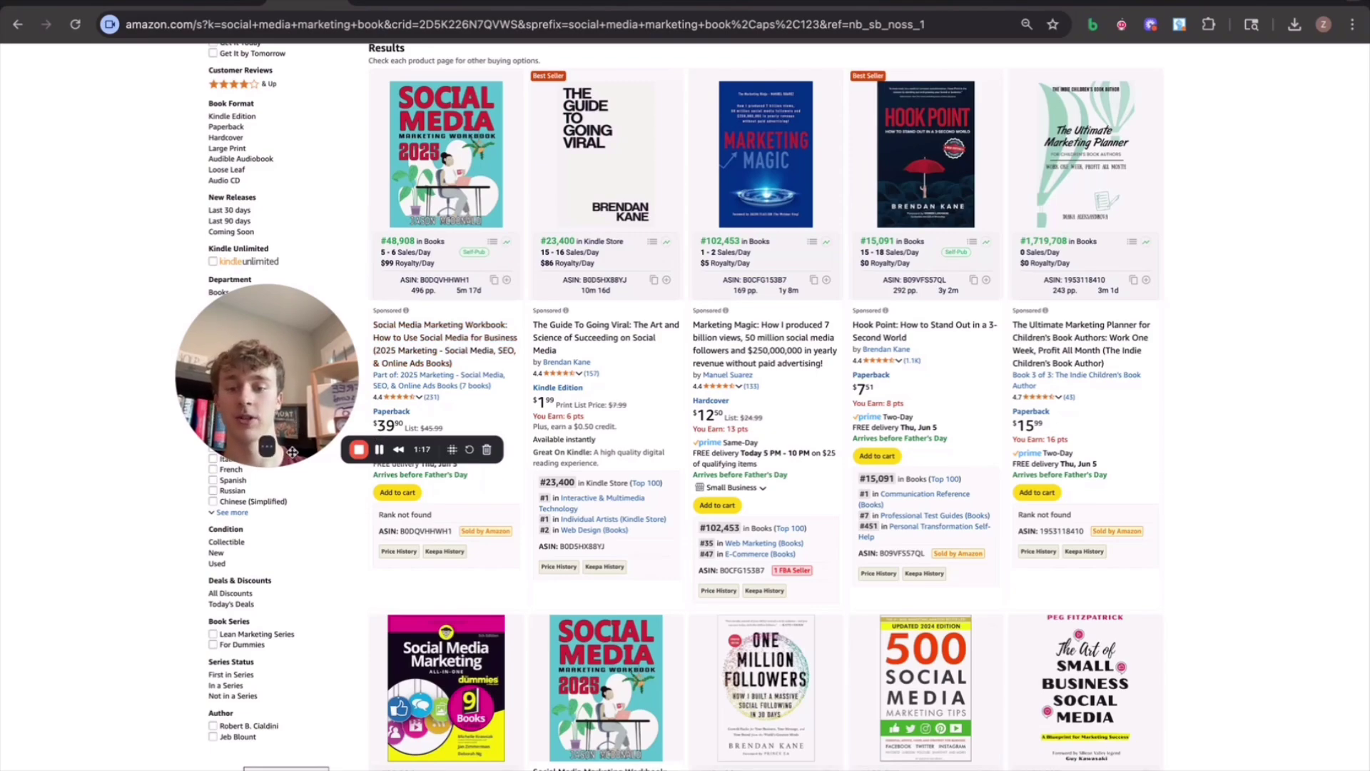
{"action": "left_click_drag", "start_coordinate": [293, 452], "coordinate": [279, 524]}
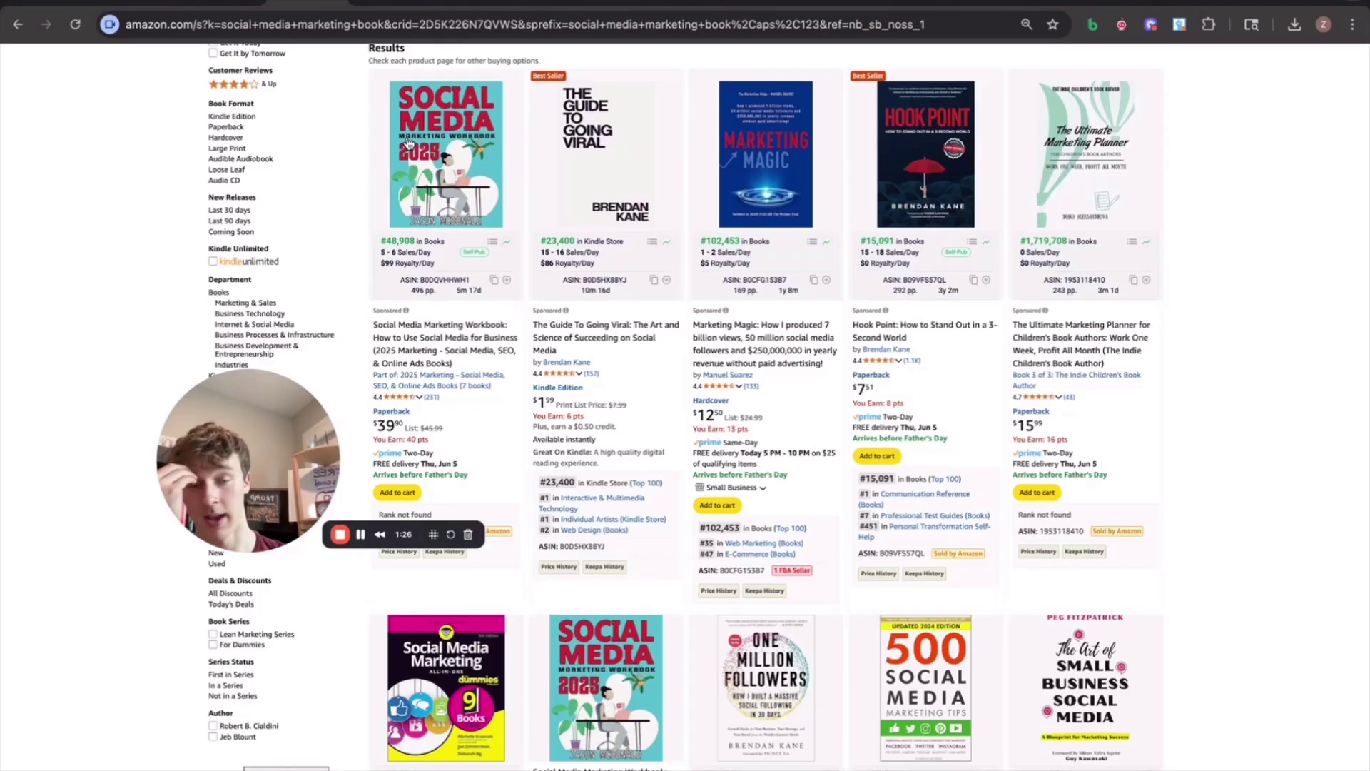
Step: Color the words 'Find Niche' in The Full Process checklist slide red
{"action": "left_click", "coordinate": [314, 18]}
{"action": "left_click", "coordinate": [698, 295]}
{"action": "double_click", "coordinate": [698, 295]}
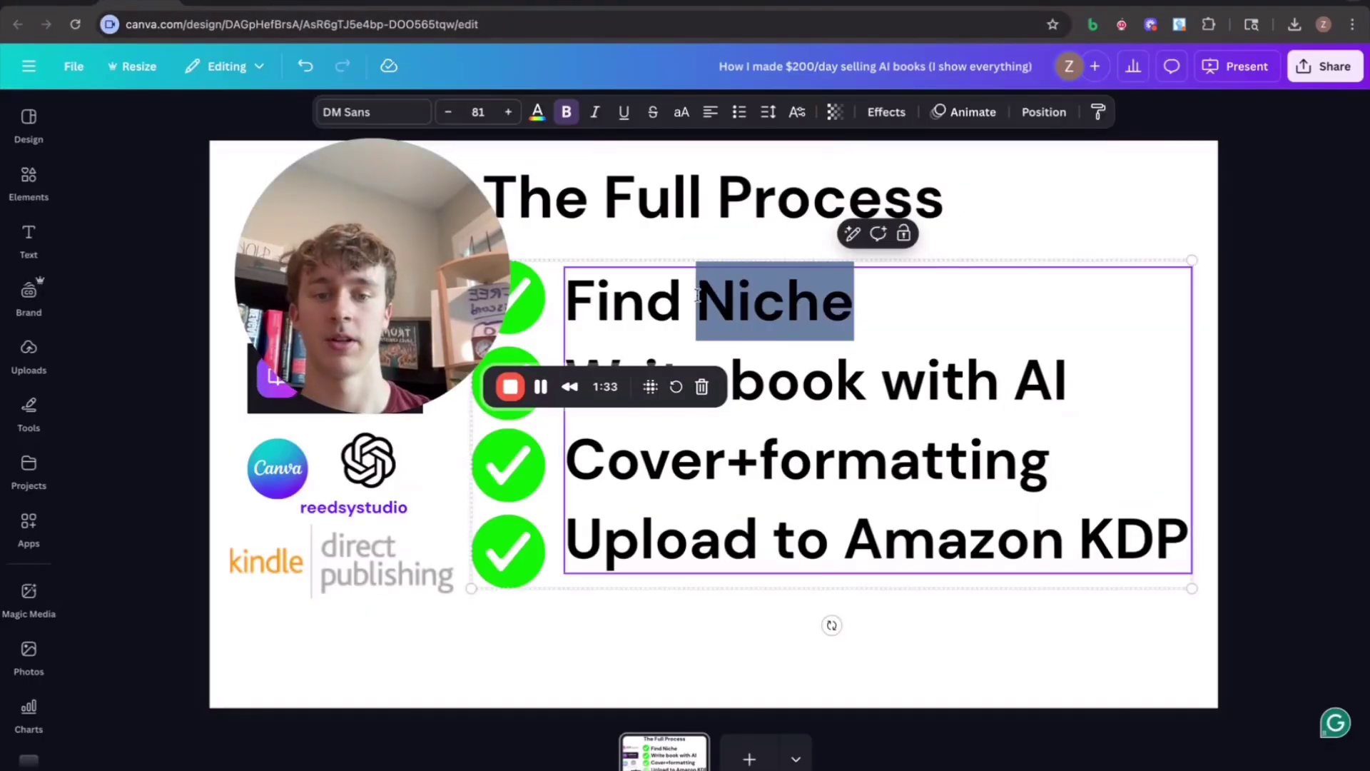
{"action": "left_click_drag", "start_coordinate": [698, 295], "coordinate": [567, 298]}
{"action": "left_click", "coordinate": [537, 112]}
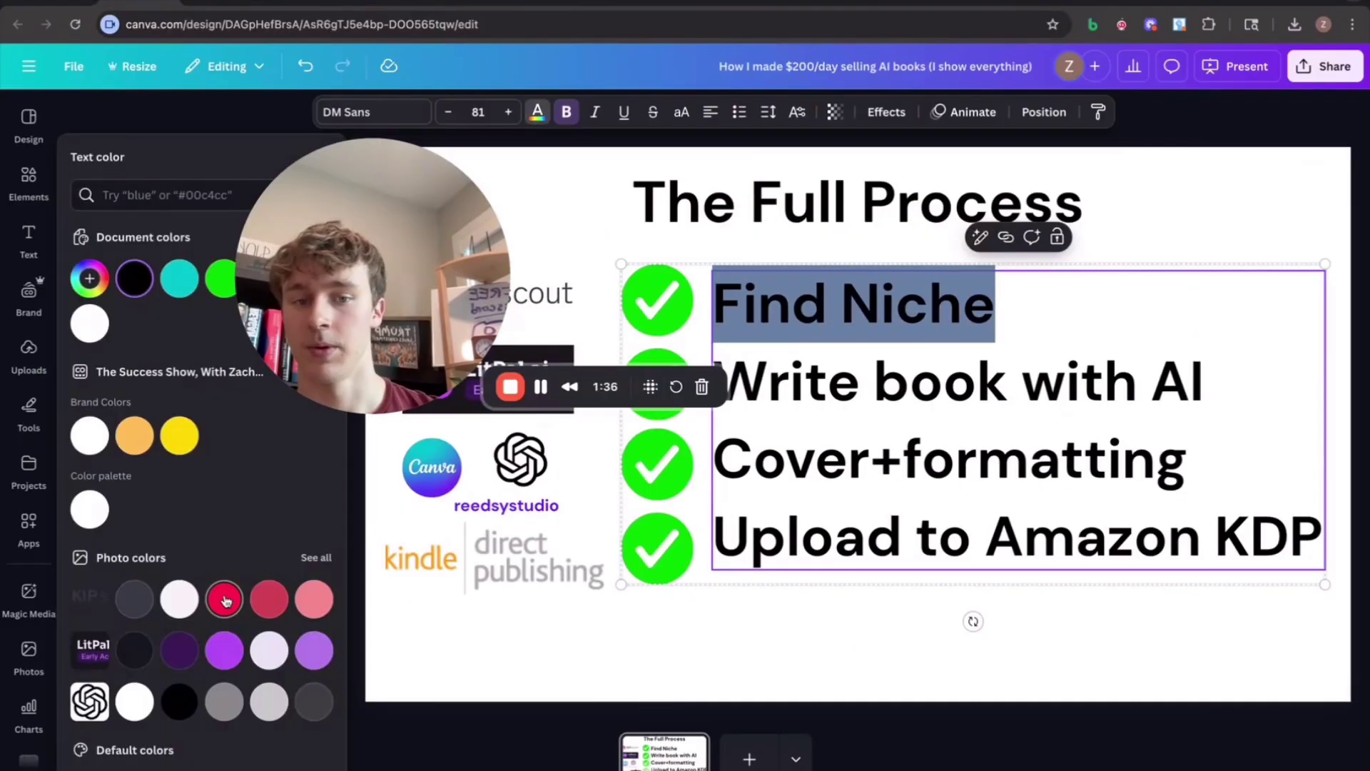
{"action": "left_click", "coordinate": [225, 600]}
{"action": "left_click", "coordinate": [758, 639]}
{"action": "left_click_drag", "start_coordinate": [298, 259], "coordinate": [866, 187]}
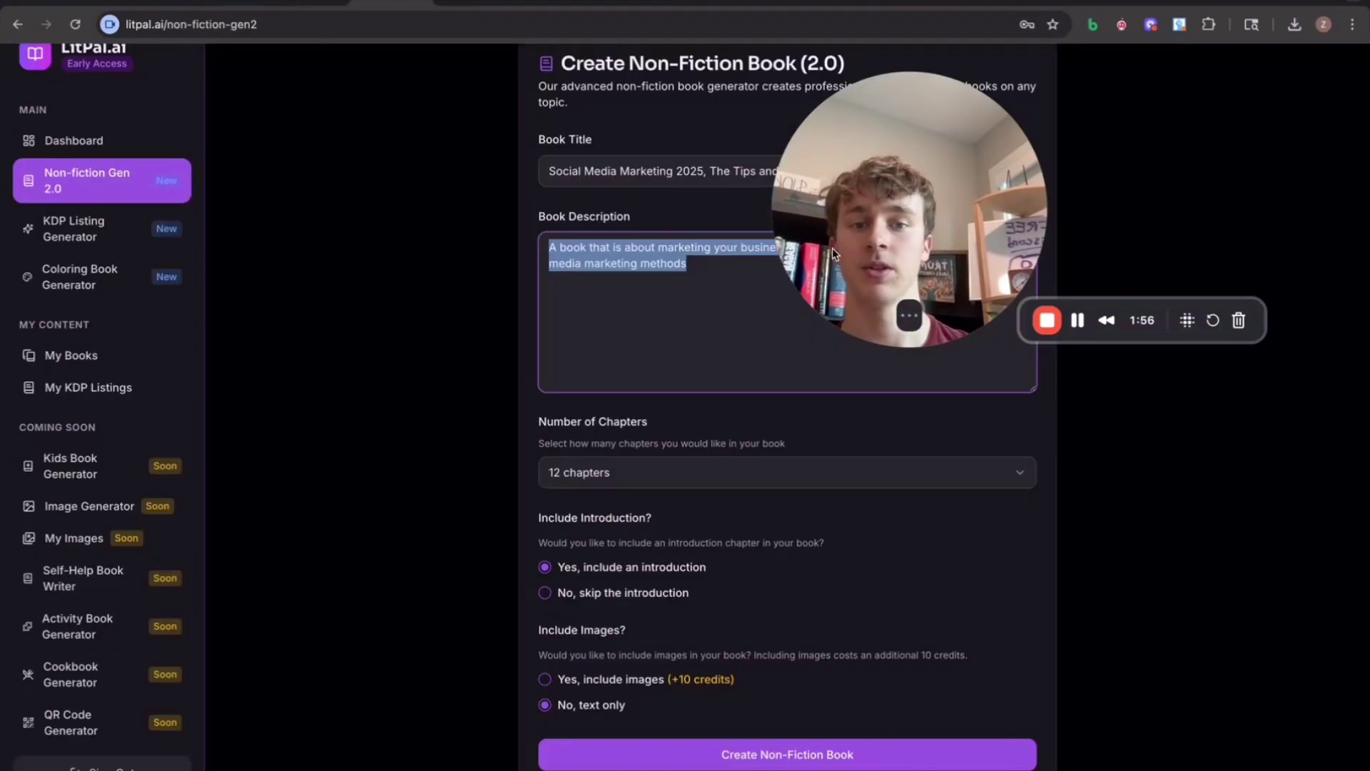
Step: Create 'Social Media Marketing 2025' with a description, 12 chapters, an introduction, and no images
{"action": "left_click_drag", "start_coordinate": [845, 247], "coordinate": [298, 324]}
{"action": "scroll", "coordinate": [174, 302], "scroll_direction": "up", "scroll_amount": 1}
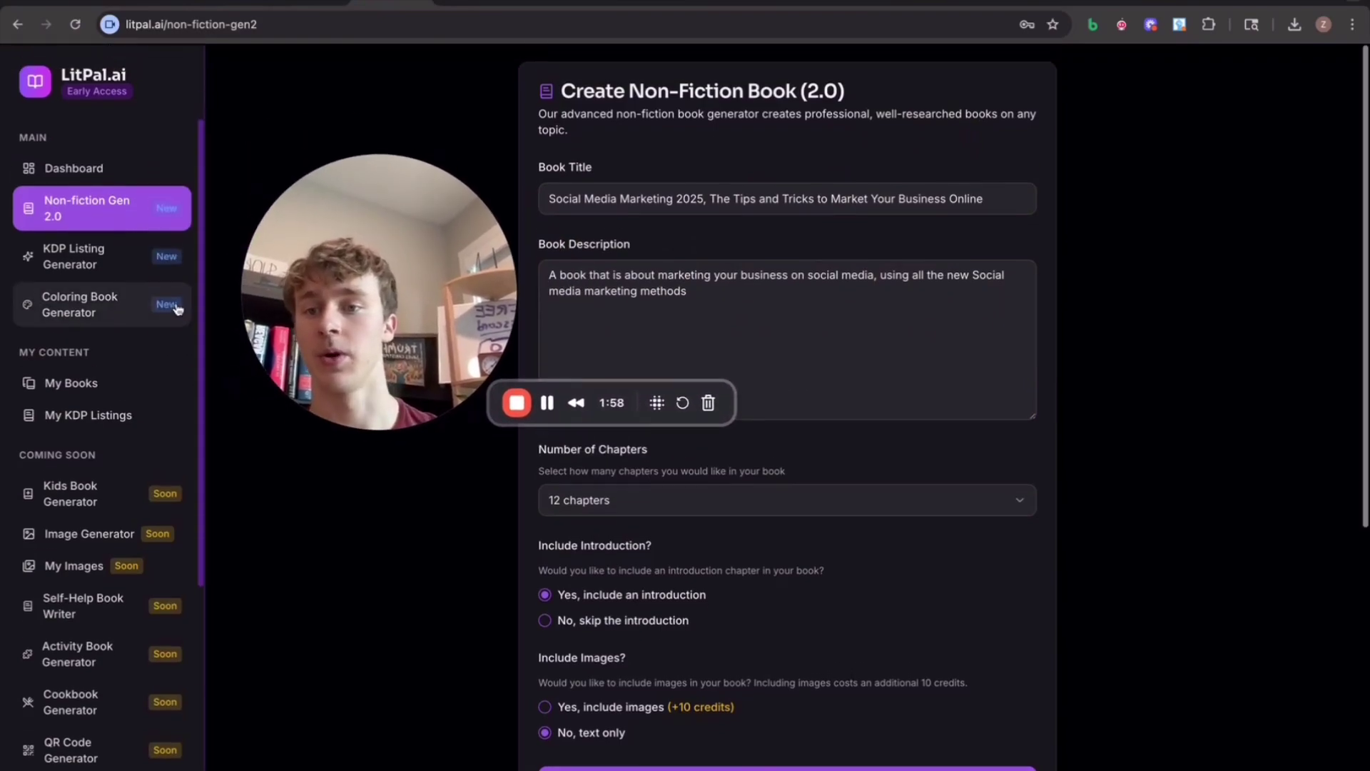
{"action": "left_click_drag", "start_coordinate": [352, 267], "coordinate": [347, 305]}
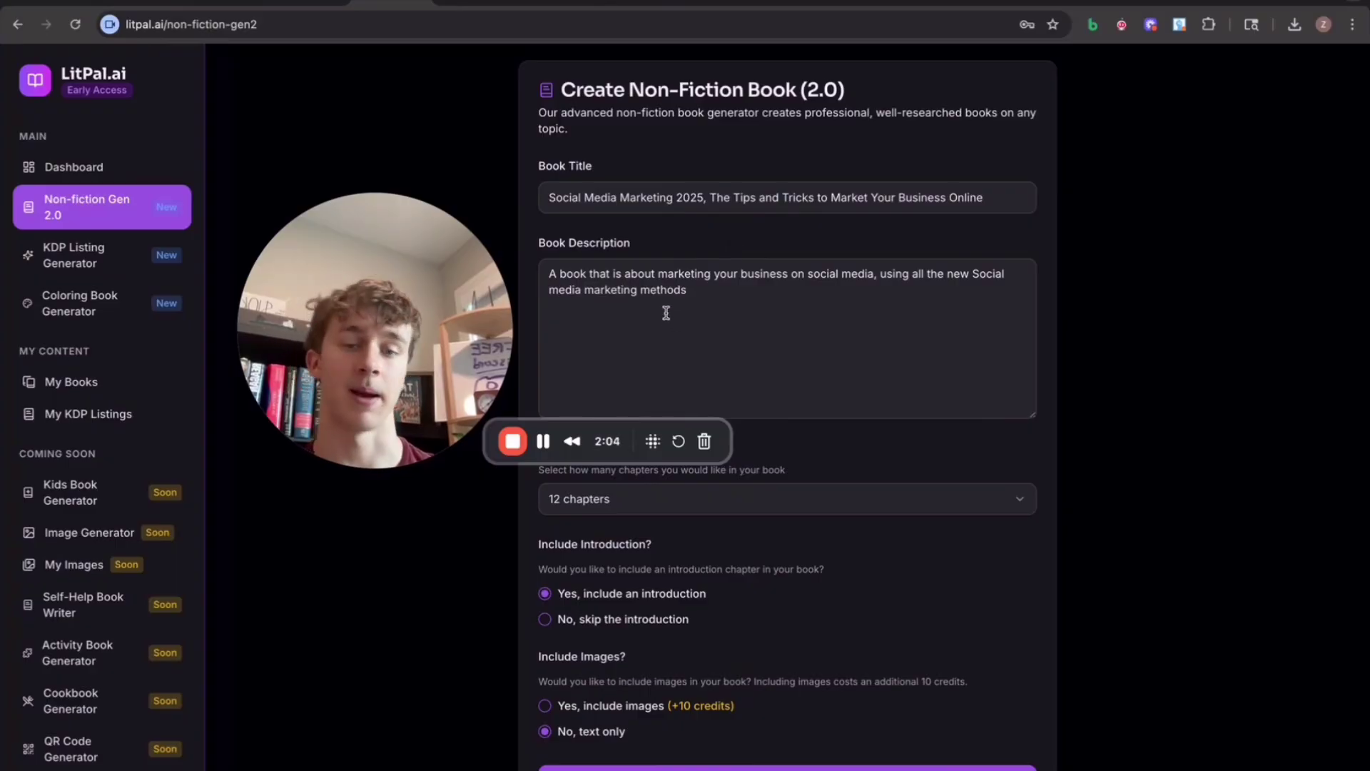
{"action": "left_click_drag", "start_coordinate": [485, 336], "coordinate": [402, 452]}
{"action": "scroll", "coordinate": [663, 454], "scroll_direction": "down", "scroll_amount": 1}
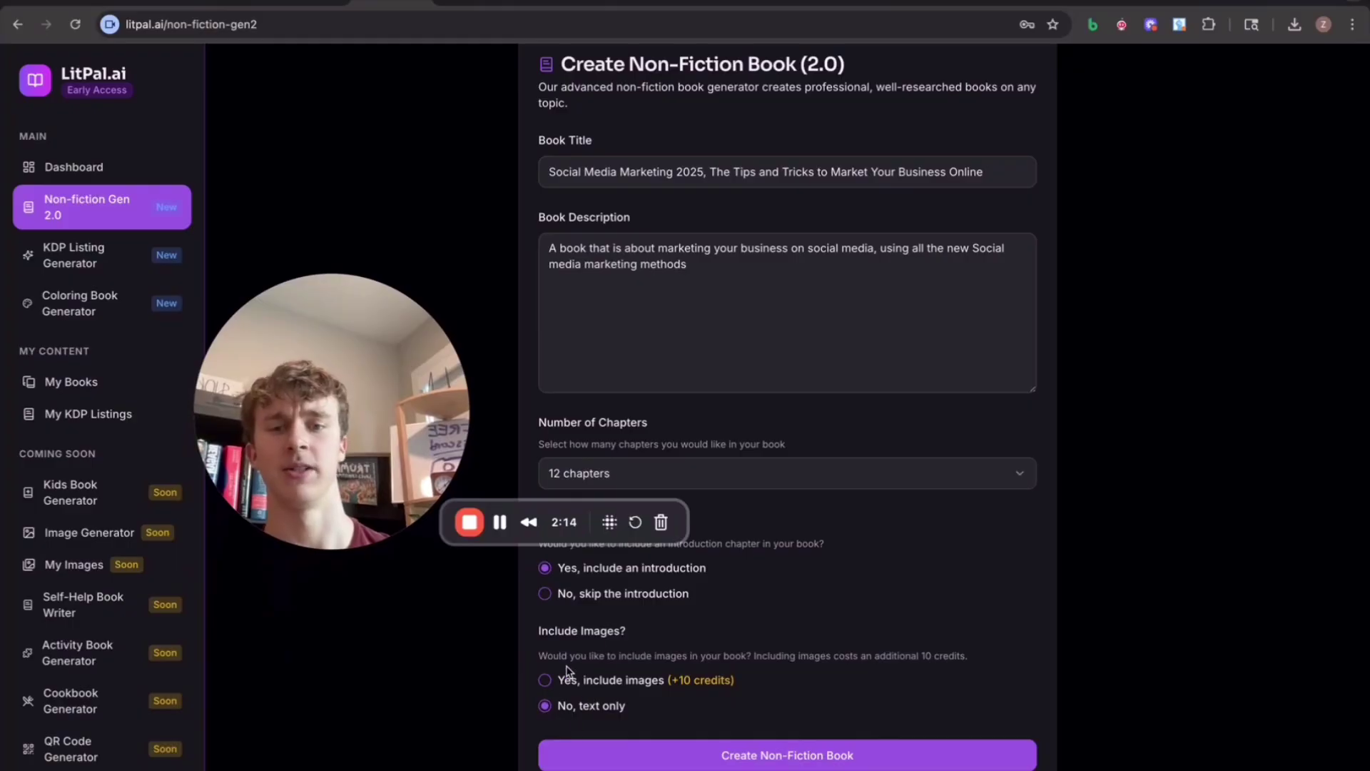
{"action": "left_click_drag", "start_coordinate": [424, 481], "coordinate": [399, 670]}
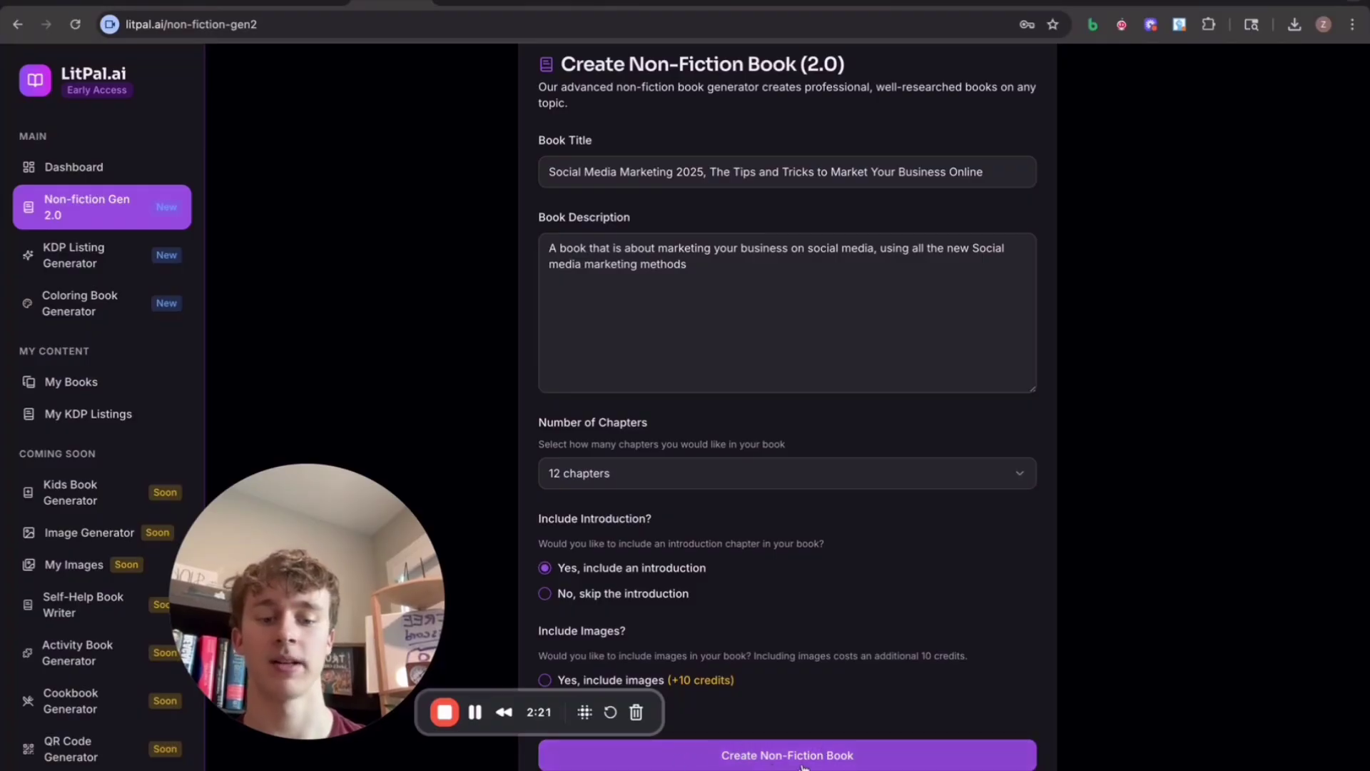
{"action": "left_click", "coordinate": [770, 751]}
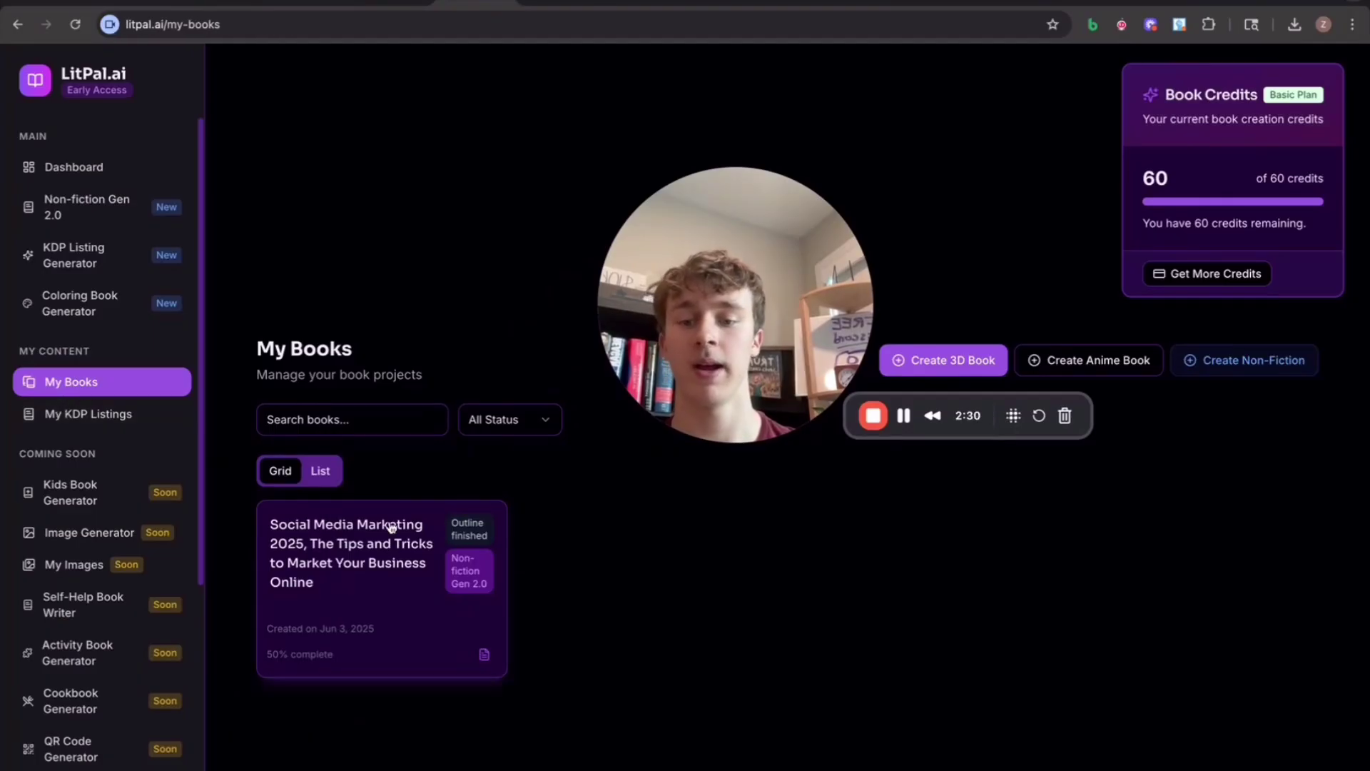
Step: Choose Outline Option 3 for Social Media Marketing 2025 and generate the full book from it
{"action": "left_click_drag", "start_coordinate": [734, 373], "coordinate": [1111, 661]}
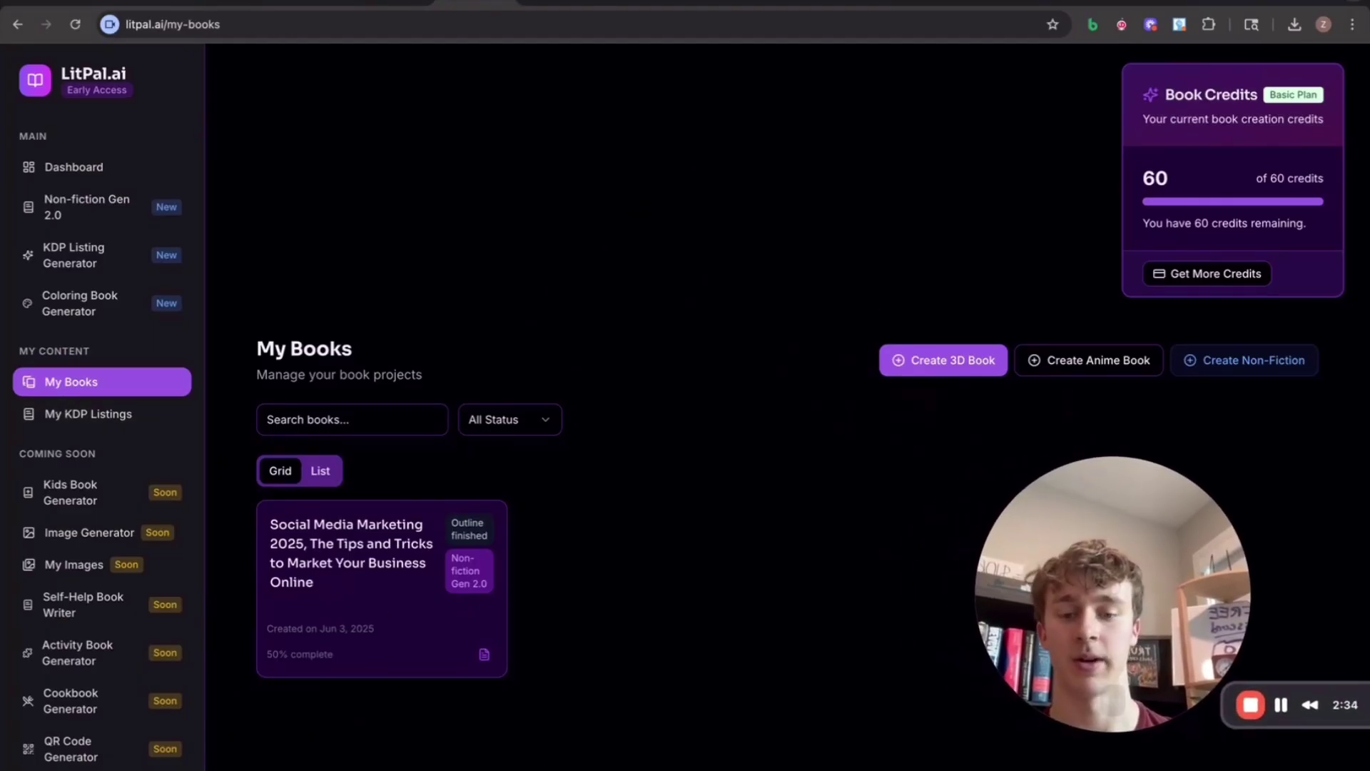
{"action": "left_click", "coordinate": [483, 656]}
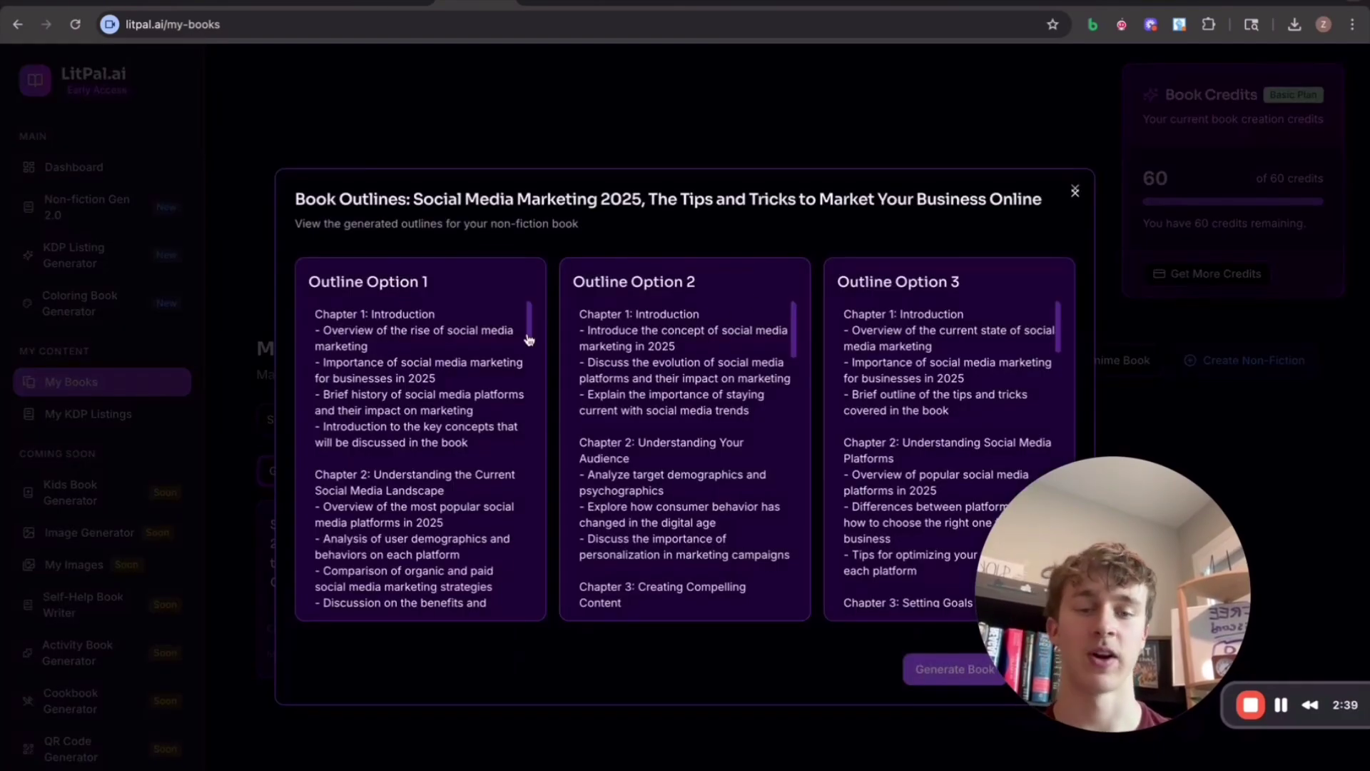
{"action": "scroll", "coordinate": [532, 319], "scroll_direction": "down", "scroll_amount": 10}
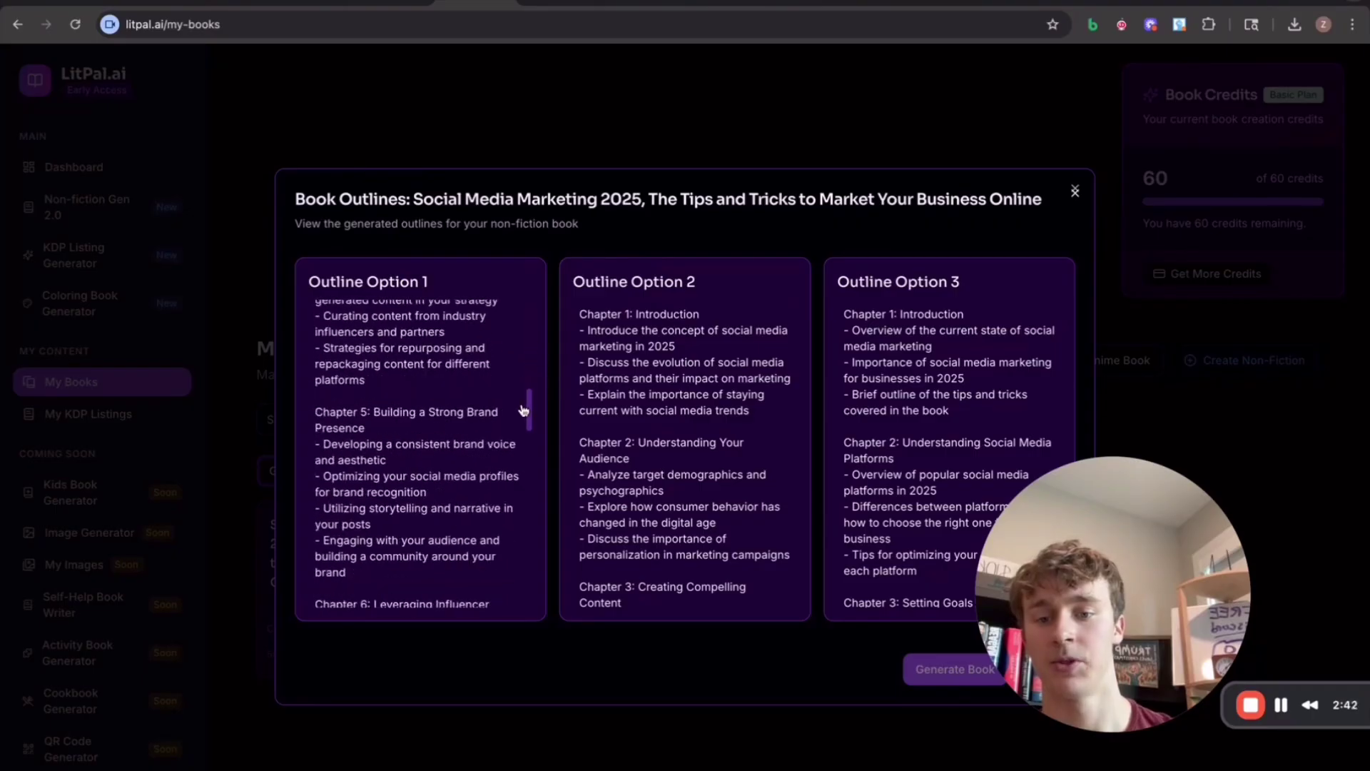
{"action": "scroll", "coordinate": [531, 319], "scroll_direction": "up", "scroll_amount": 10}
{"action": "left_click", "coordinate": [912, 360]}
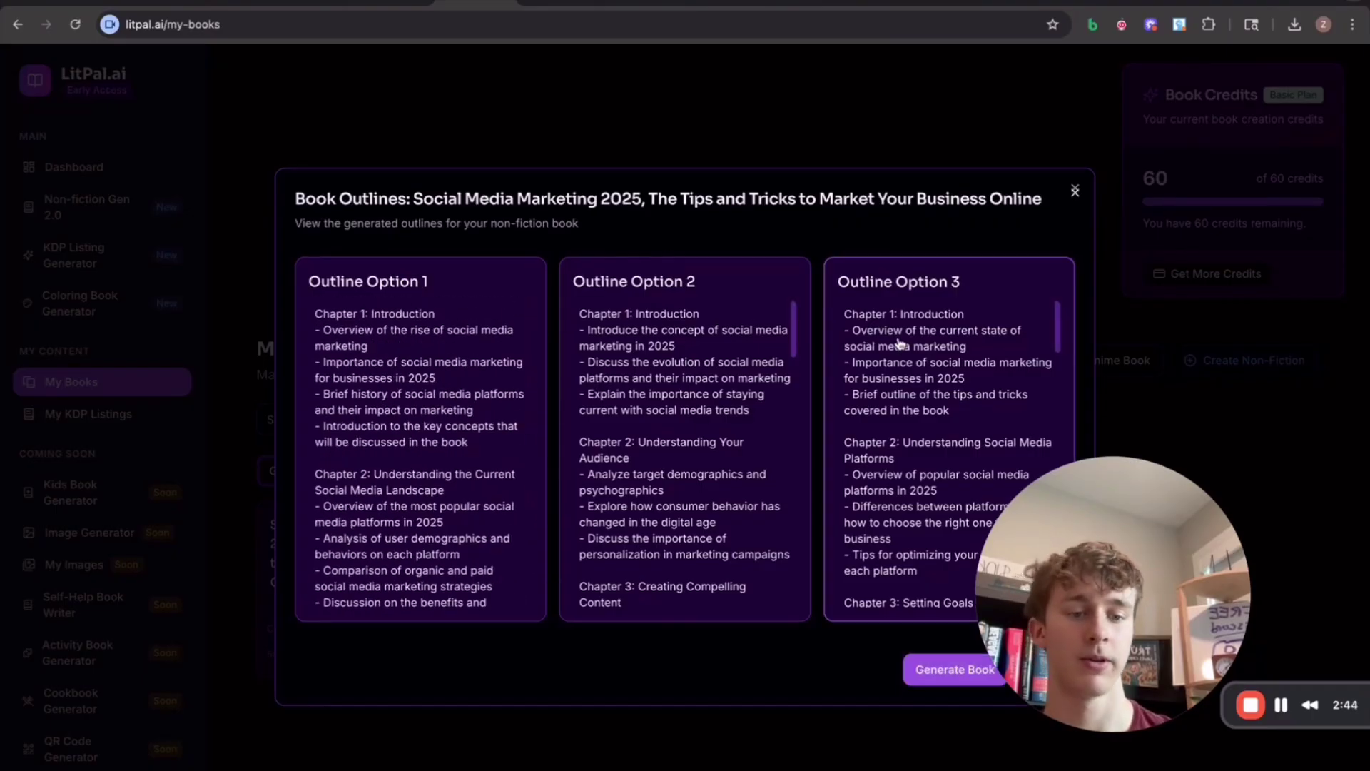
{"action": "left_click", "coordinate": [939, 671]}
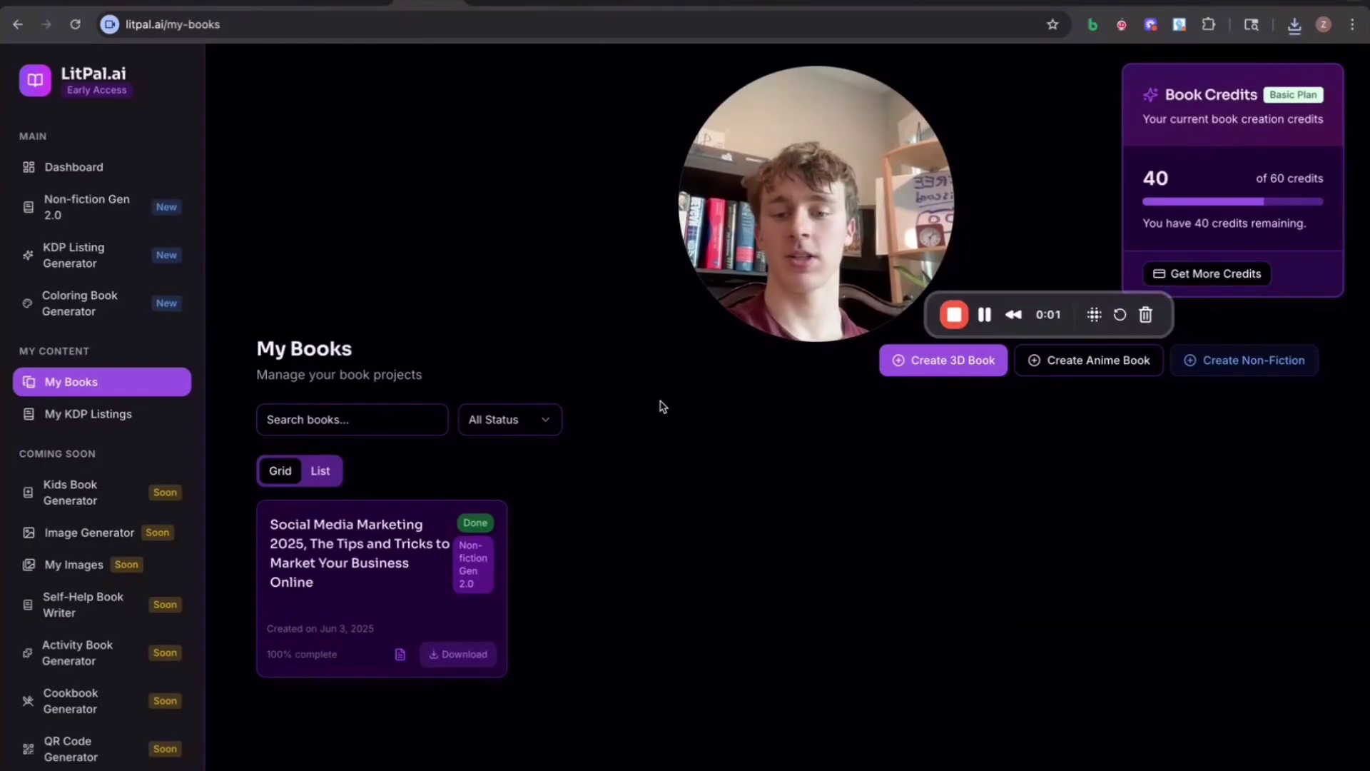
Step: Open the Social Media Marketing Drive folder listing the Chapter 1 to Chapter 12 Google Docs
{"action": "mouse_move", "coordinate": [793, 315]}
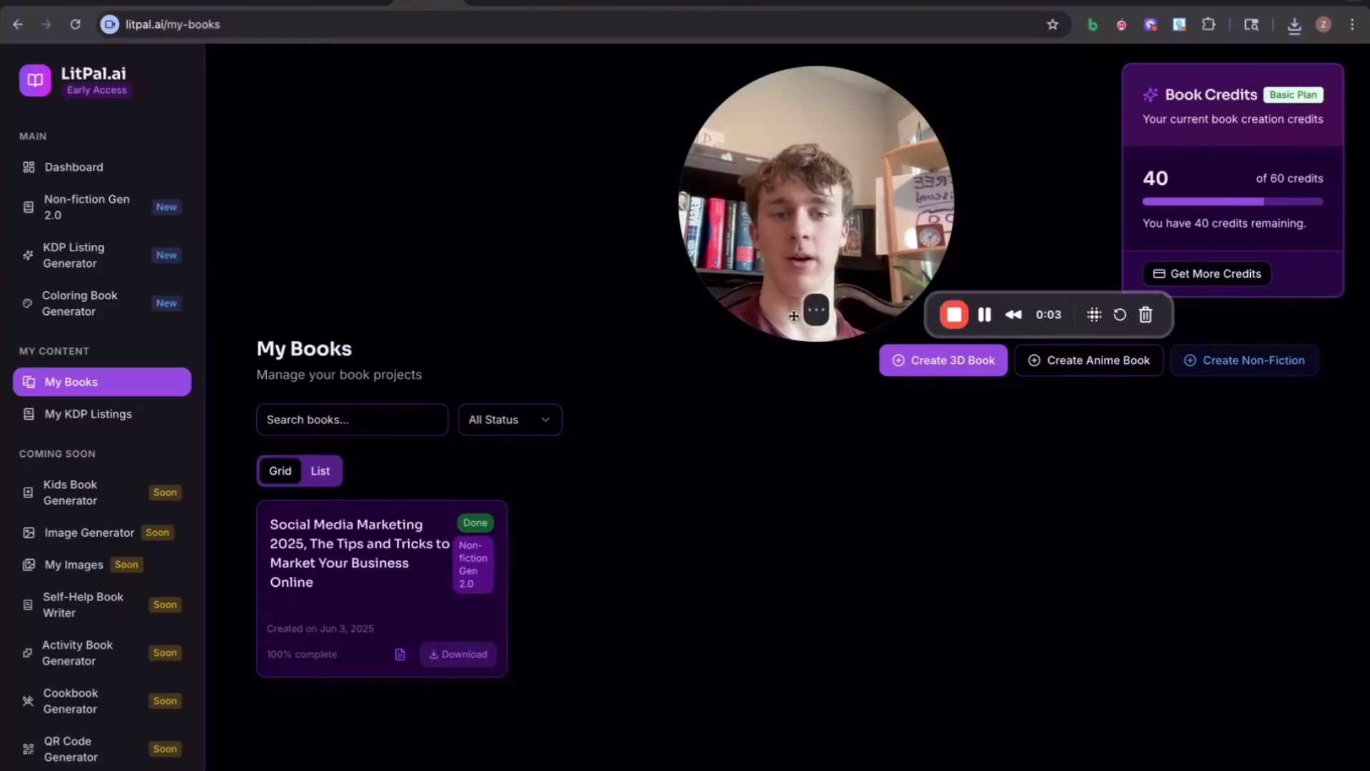
{"action": "left_click_drag", "start_coordinate": [794, 316], "coordinate": [783, 467]}
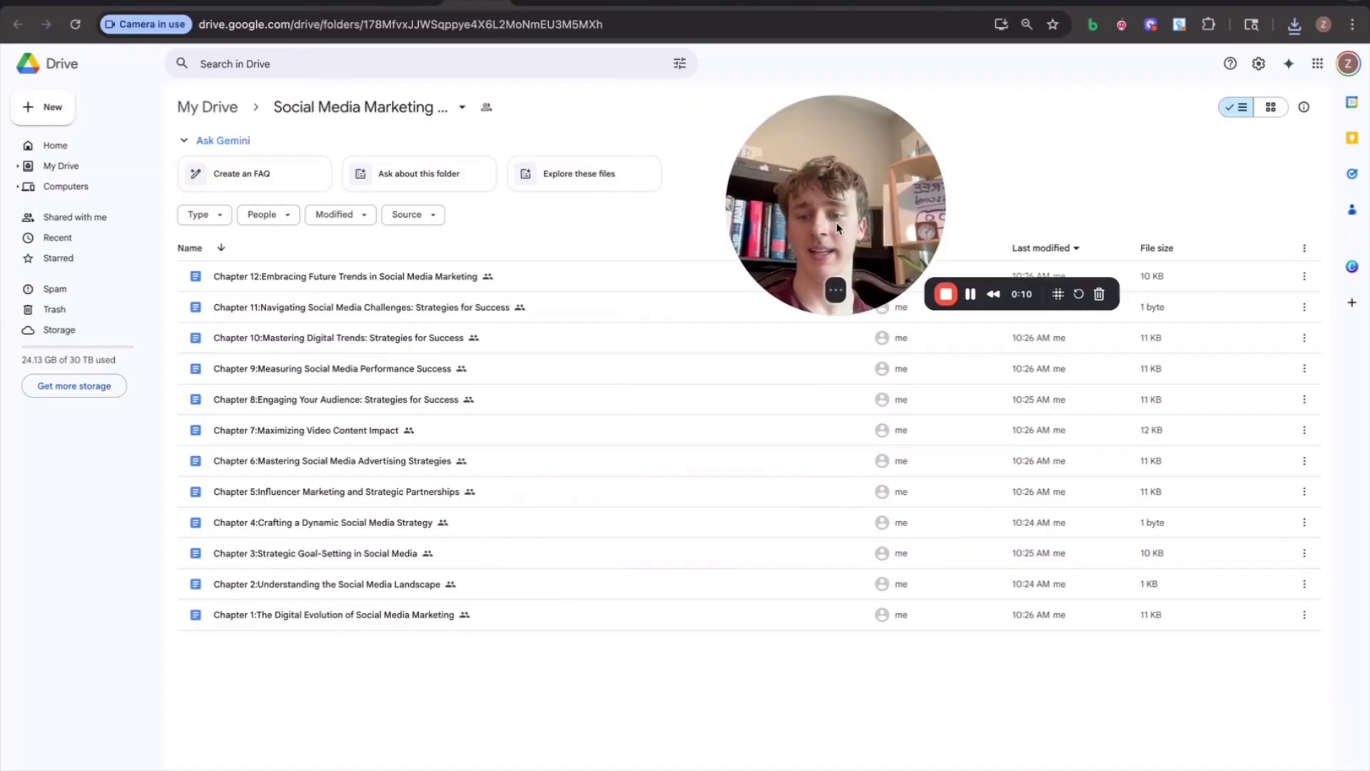
{"action": "left_click_drag", "start_coordinate": [837, 227], "coordinate": [860, 199]}
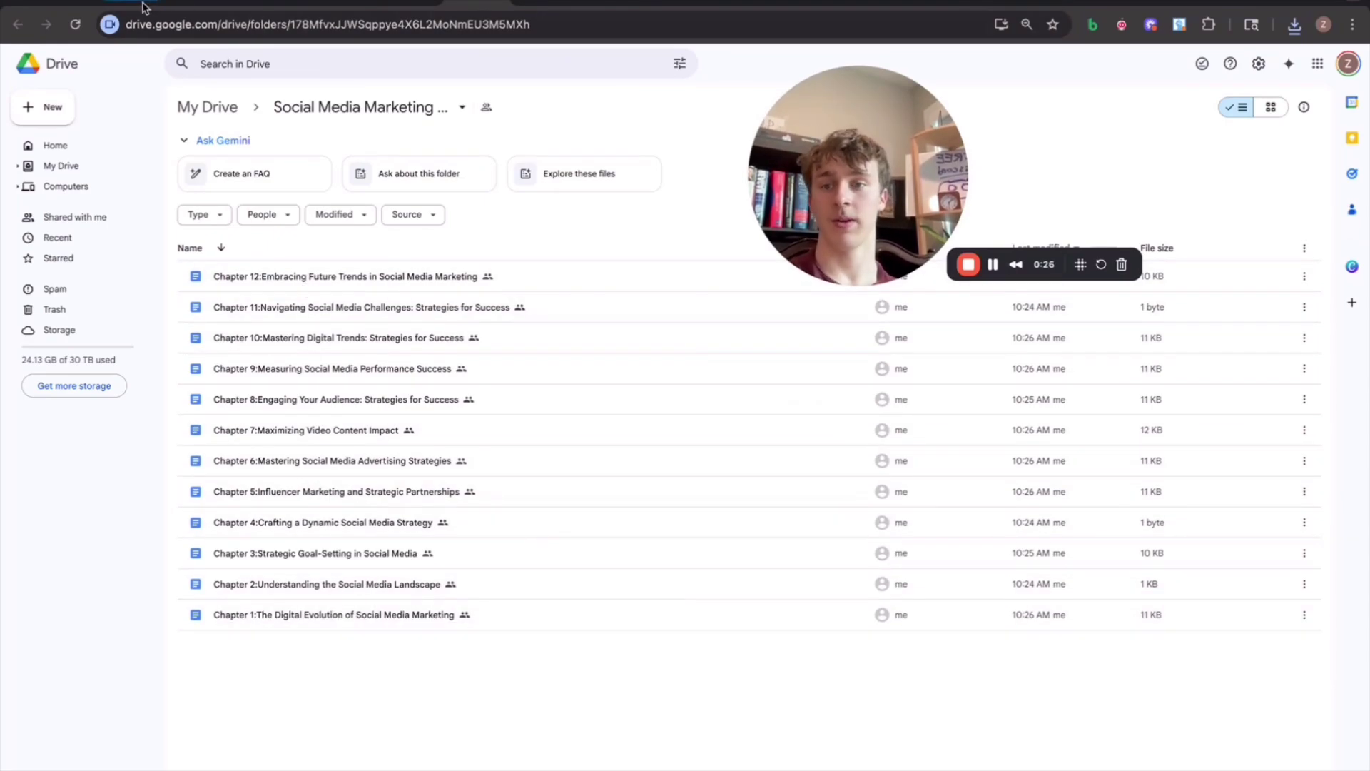
Step: Color the 'Write book with AI' checklist line pinkish red to match Find Niche
{"action": "left_click", "coordinate": [144, 7]}
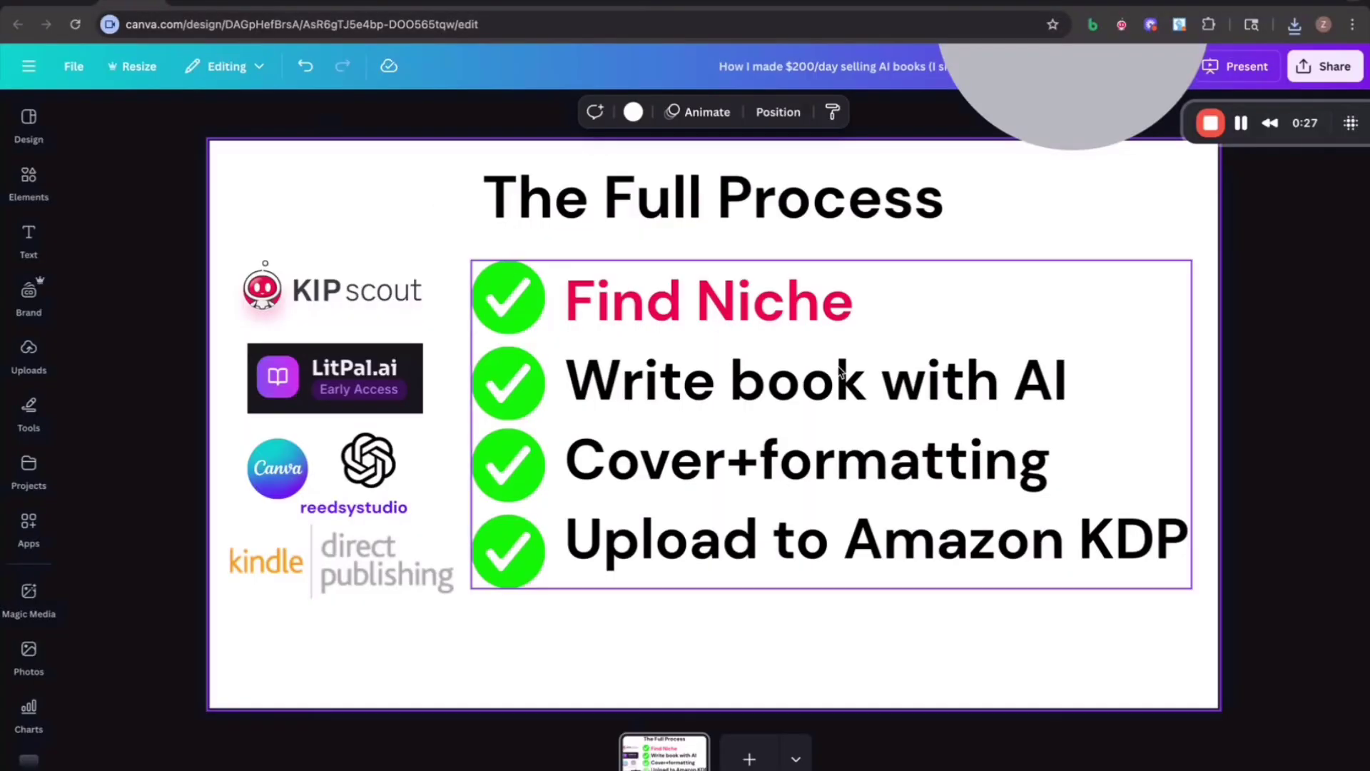
{"action": "left_click", "coordinate": [856, 381]}
{"action": "left_click_drag", "start_coordinate": [1044, 400], "coordinate": [928, 389]}
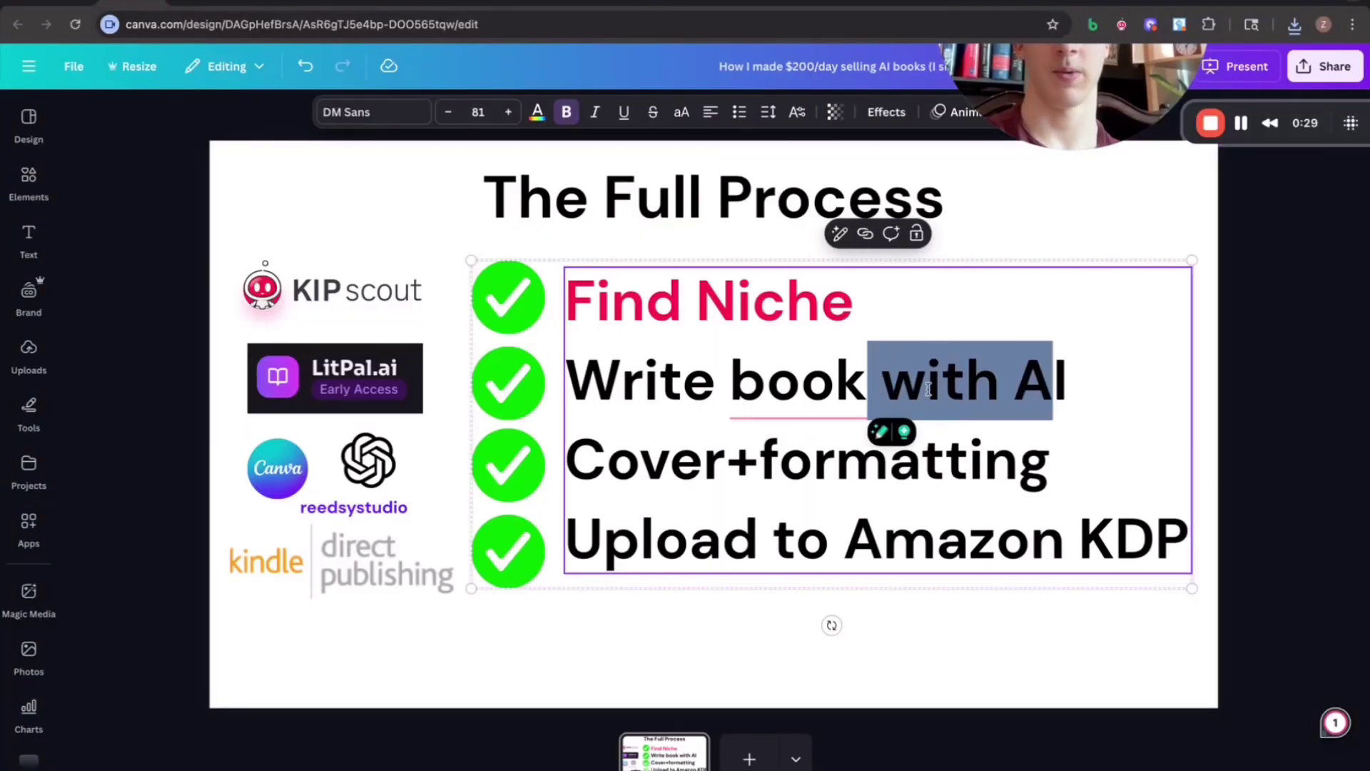
{"action": "left_click_drag", "start_coordinate": [1069, 378], "coordinate": [573, 396]}
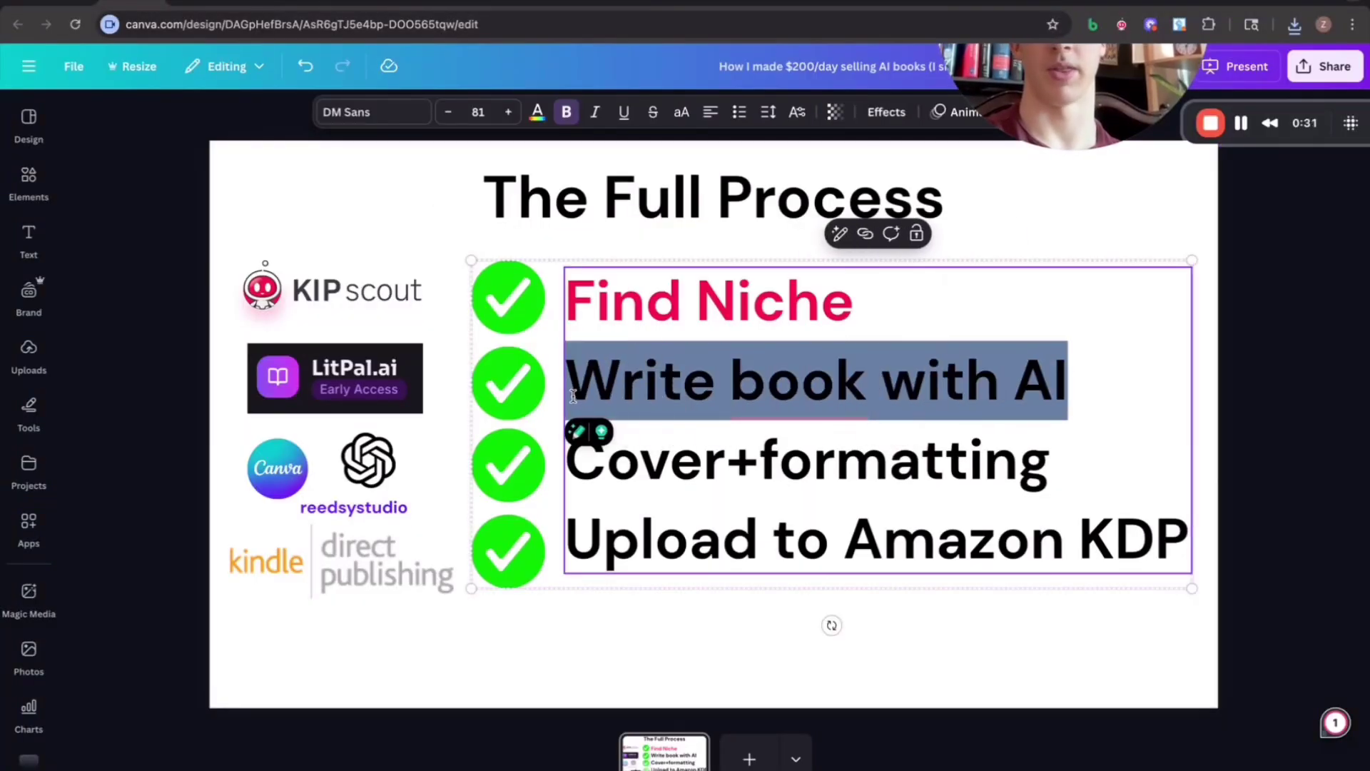
{"action": "left_click", "coordinate": [537, 116]}
{"action": "left_click", "coordinate": [133, 276]}
{"action": "left_click", "coordinate": [632, 264]}
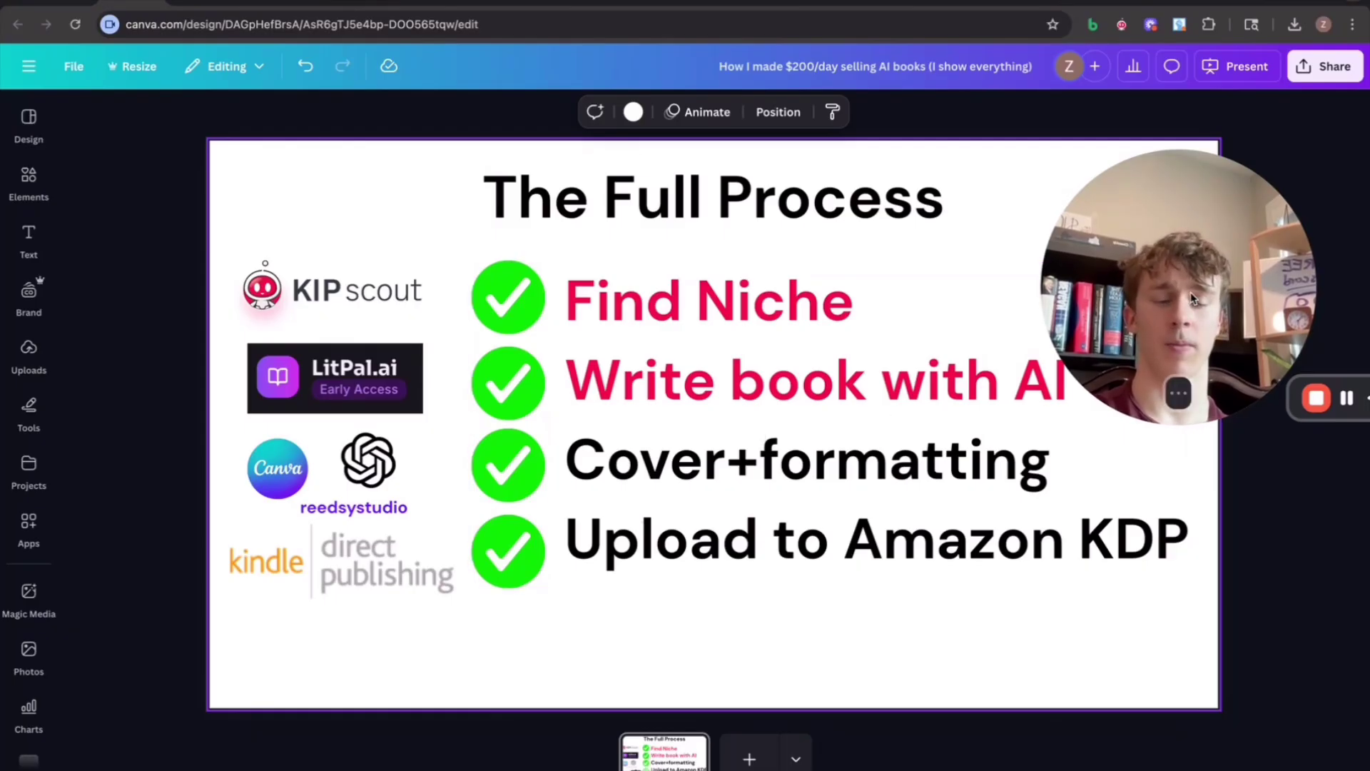
{"action": "left_click_drag", "start_coordinate": [1191, 300], "coordinate": [1072, 278]}
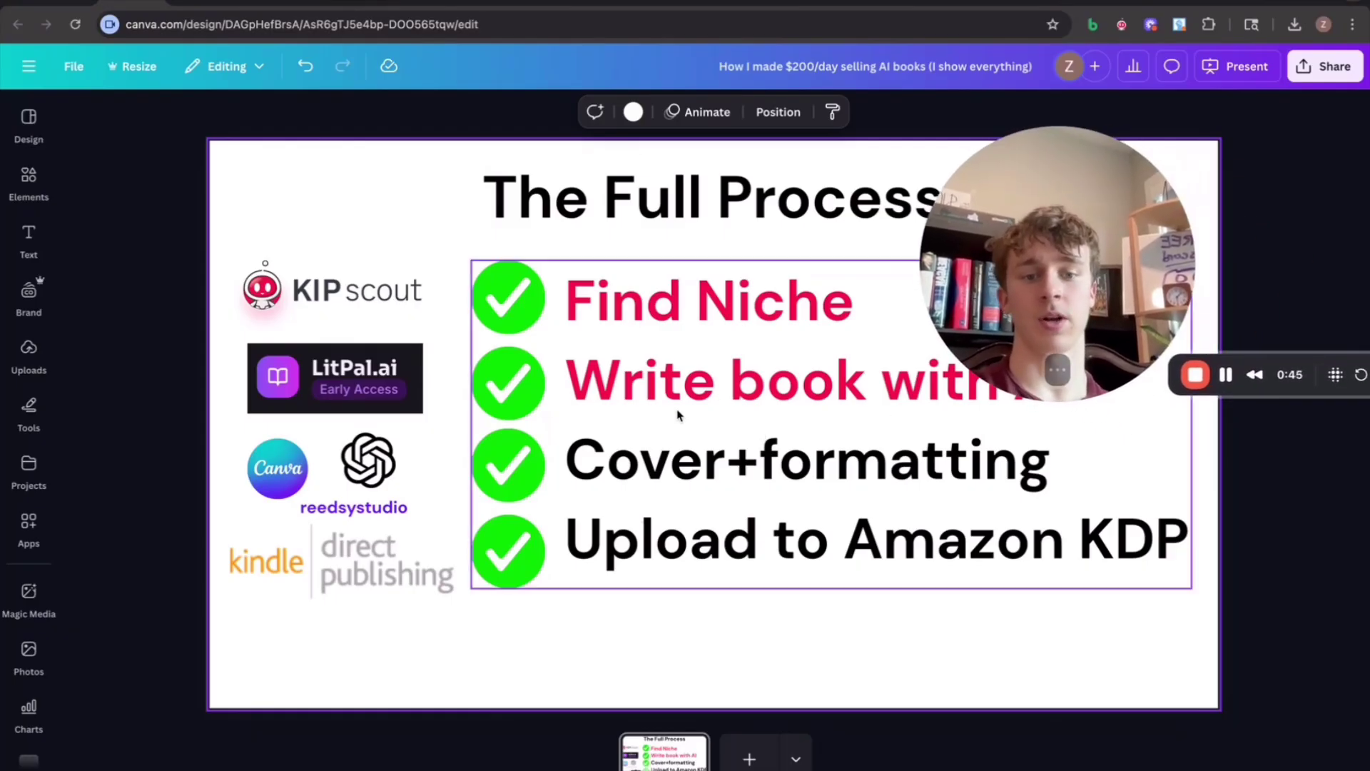
Step: Send ChatGPT the flat cover-art prompt for 'Social Media Marketing Guide Book 2025'
{"action": "left_click", "coordinate": [914, 16]}
{"action": "left_click_drag", "start_coordinate": [1093, 246], "coordinate": [388, 259]}
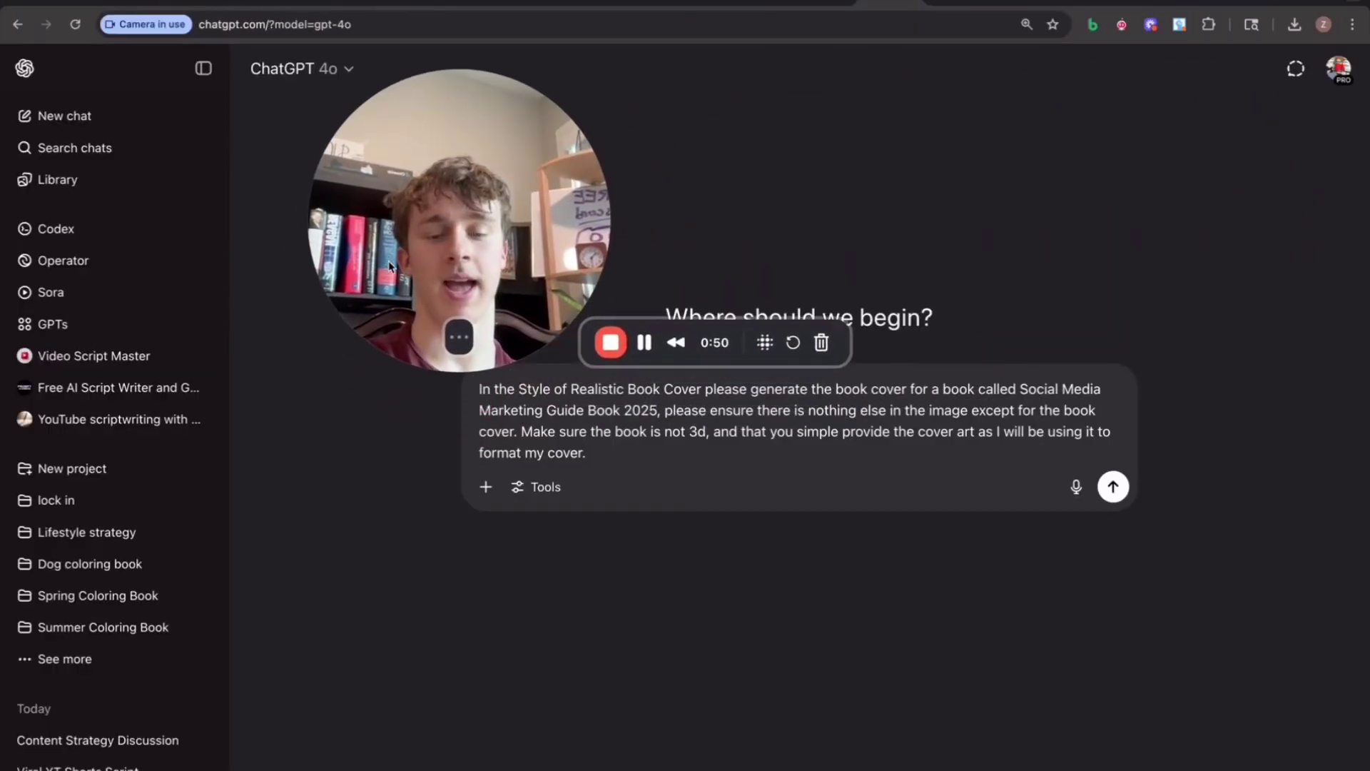
{"action": "left_click", "coordinate": [203, 67]}
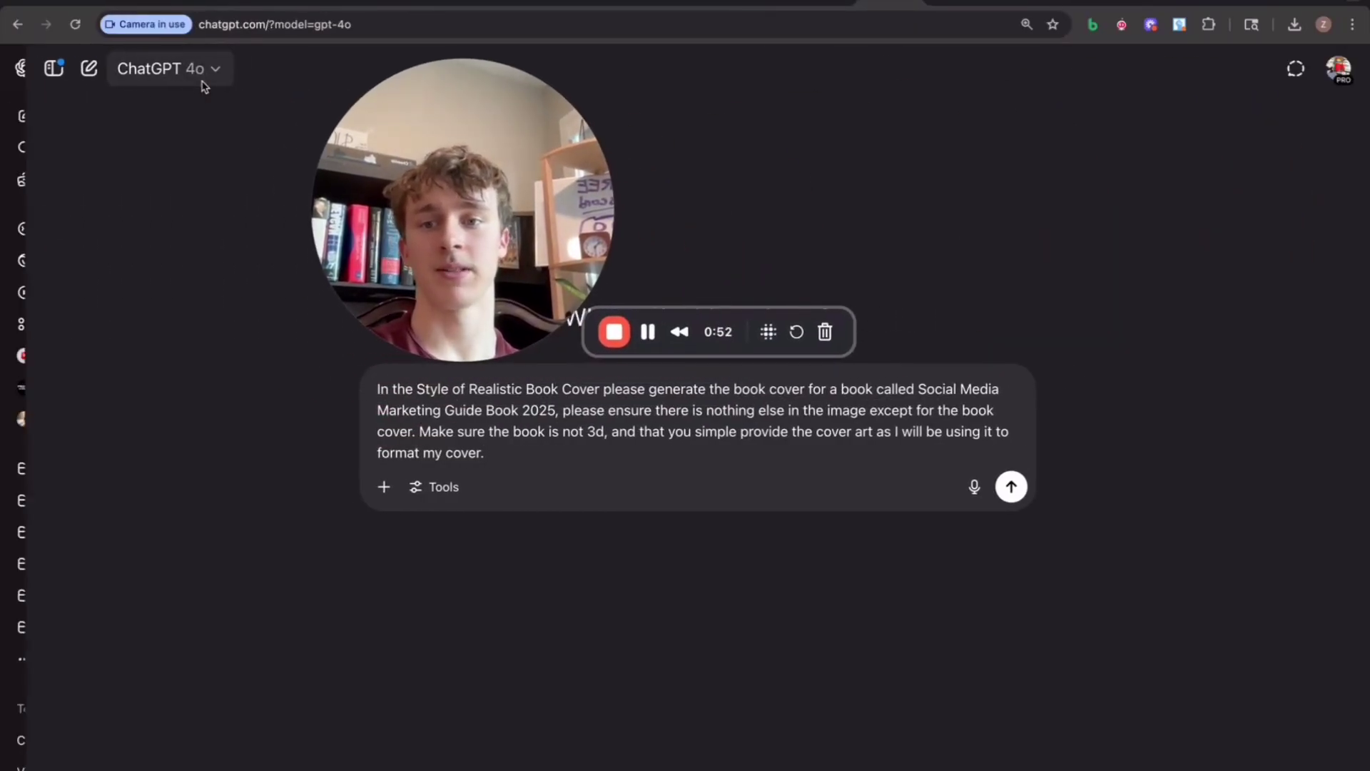
{"action": "left_click_drag", "start_coordinate": [399, 159], "coordinate": [120, 463]}
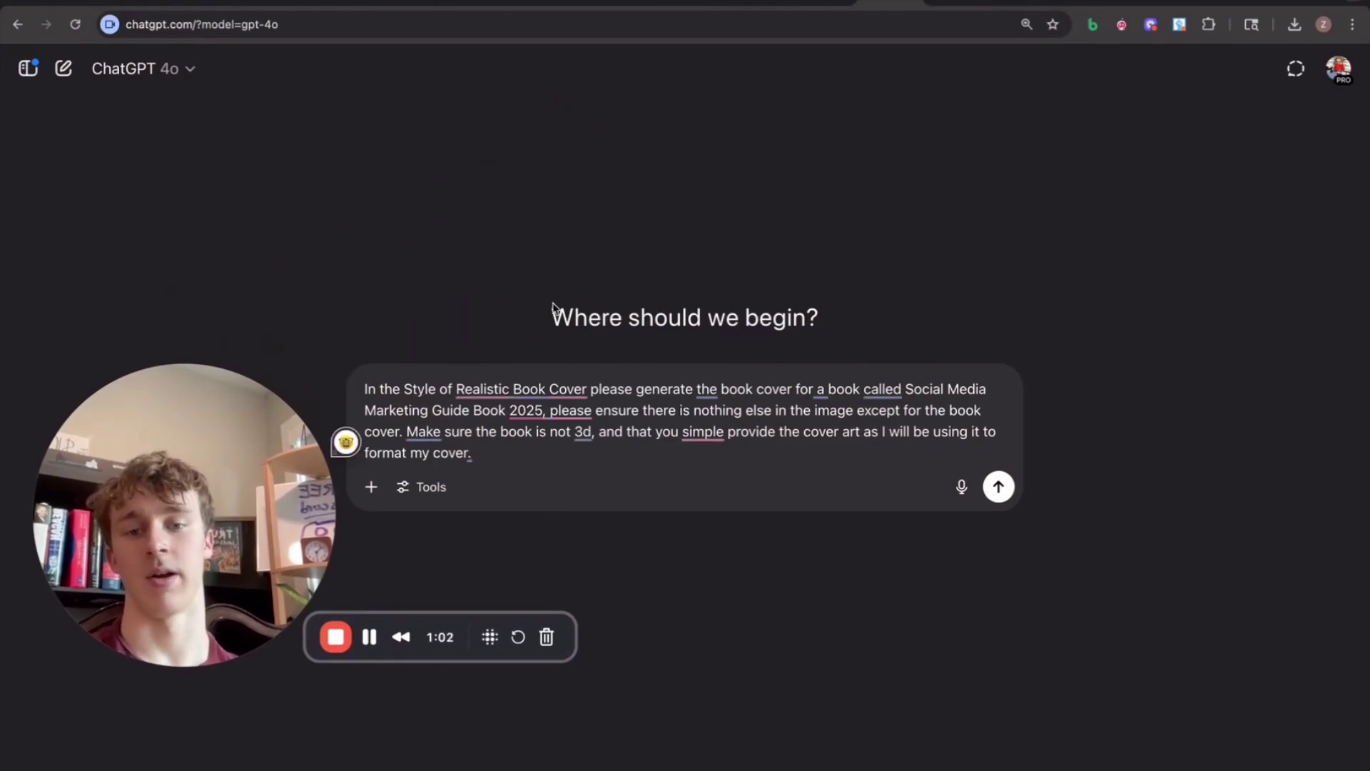
{"action": "left_click", "coordinate": [999, 488]}
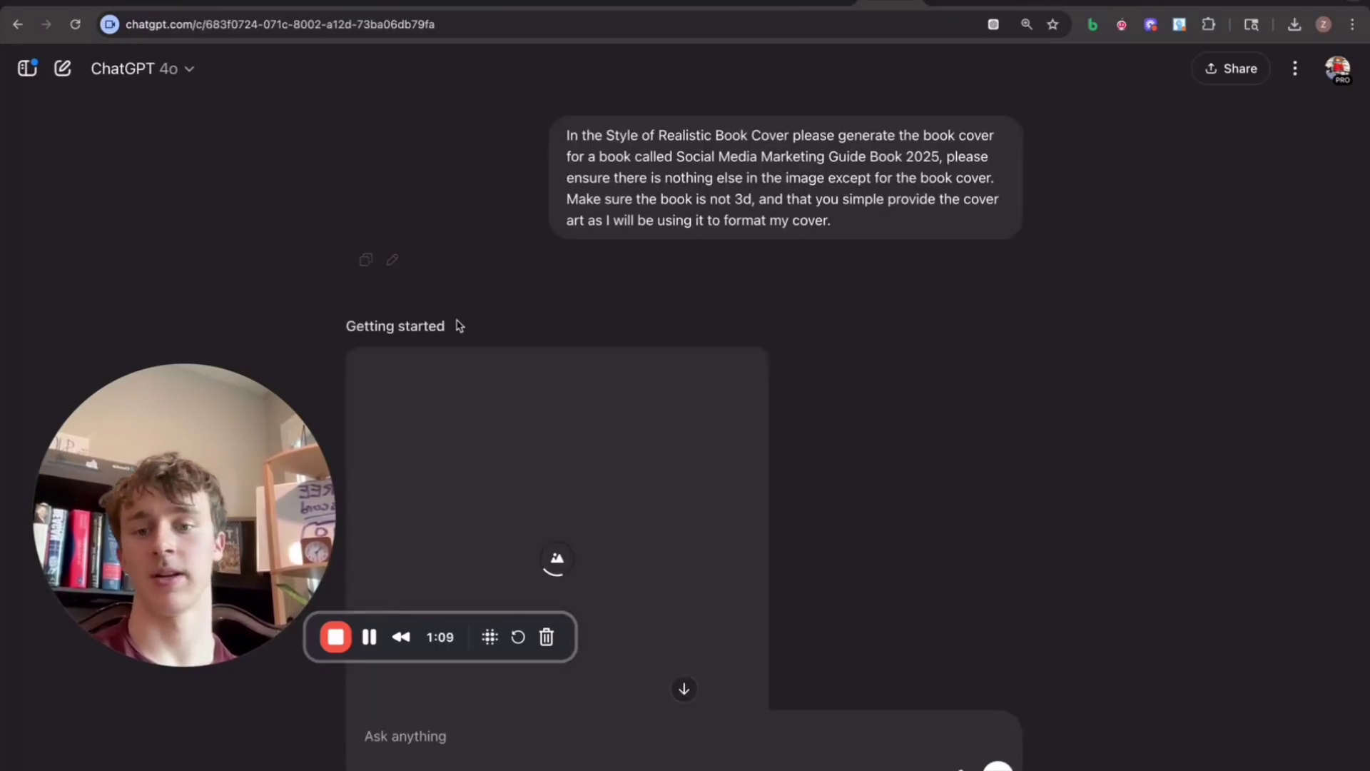
{"action": "scroll", "coordinate": [456, 324], "scroll_direction": "down", "scroll_amount": 3}
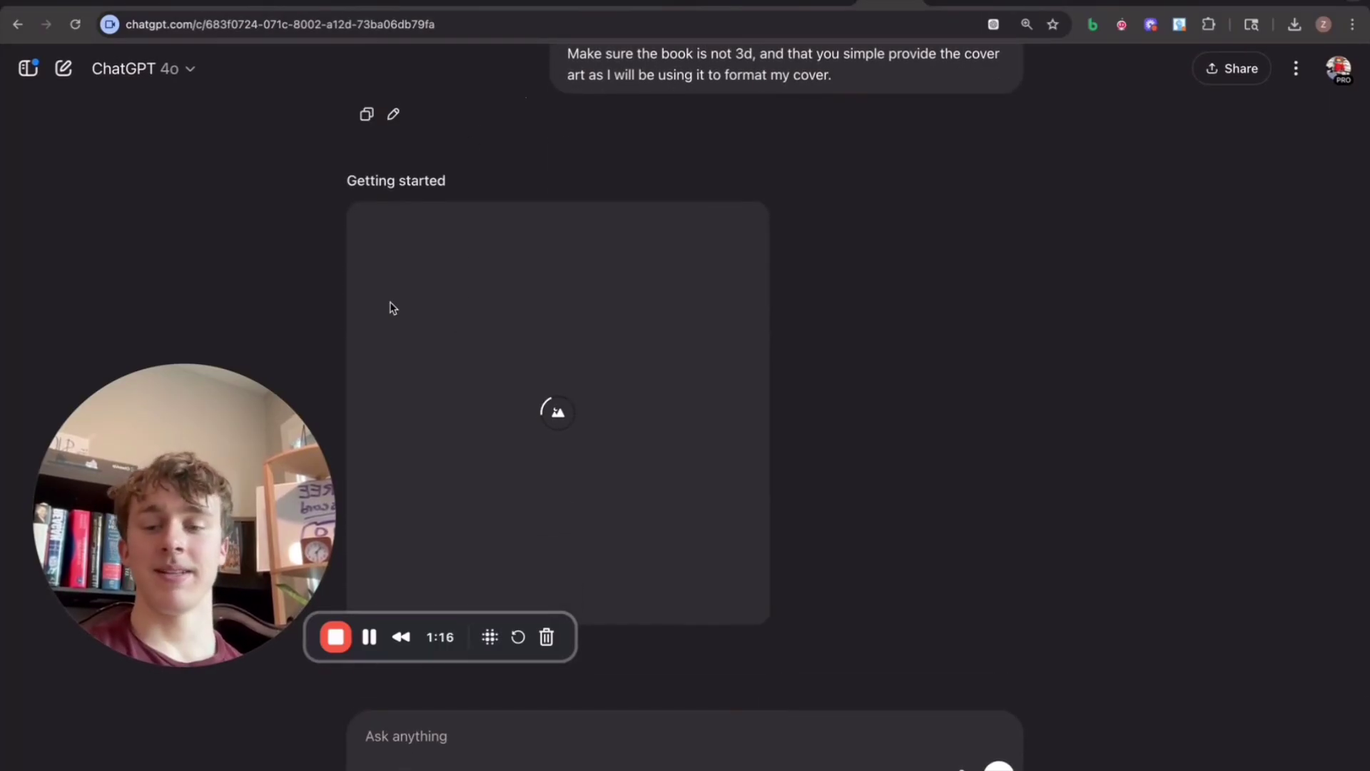
{"action": "left_click_drag", "start_coordinate": [266, 488], "coordinate": [792, 241]}
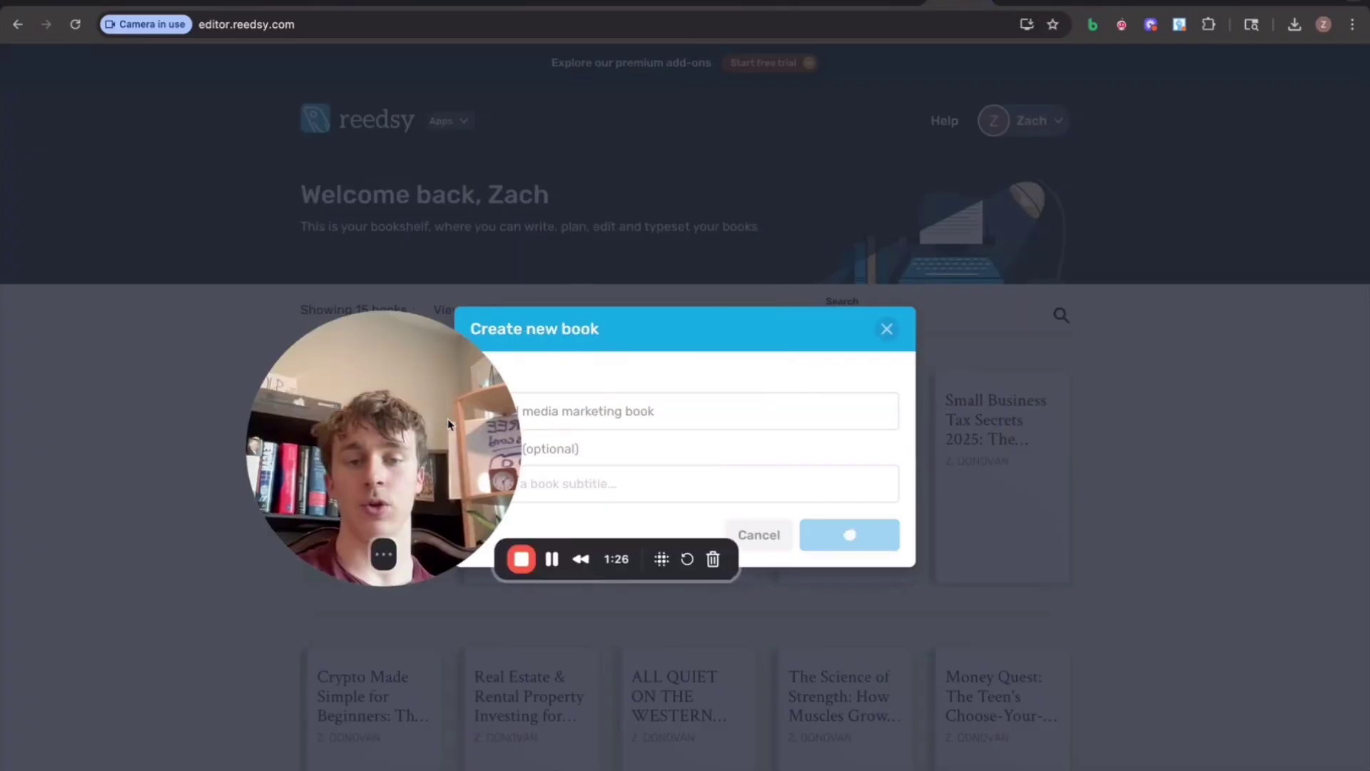
Step: Create a Reedsy book titled 'social media marketing book' and open its blank Chapter 1
{"action": "left_click_drag", "start_coordinate": [448, 424], "coordinate": [341, 605]}
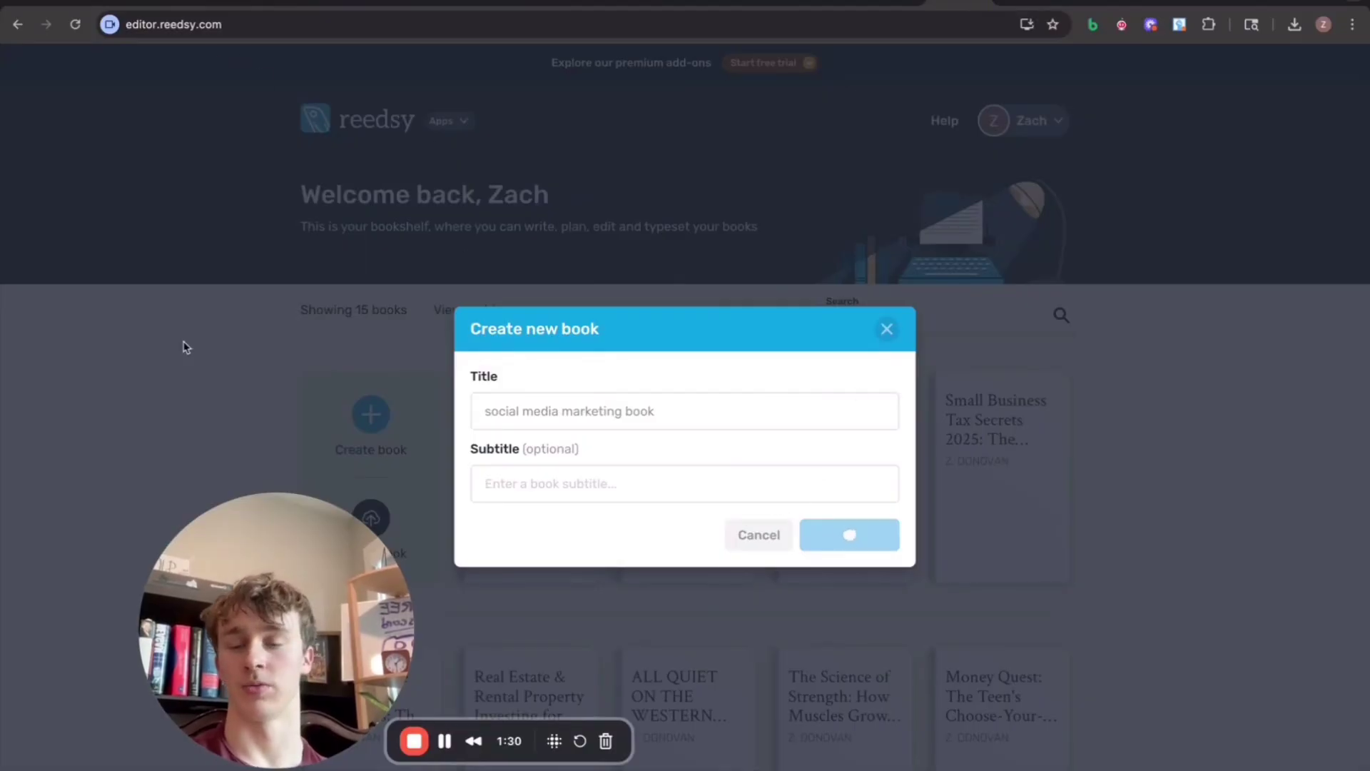
{"action": "left_click_drag", "start_coordinate": [227, 531], "coordinate": [293, 300]}
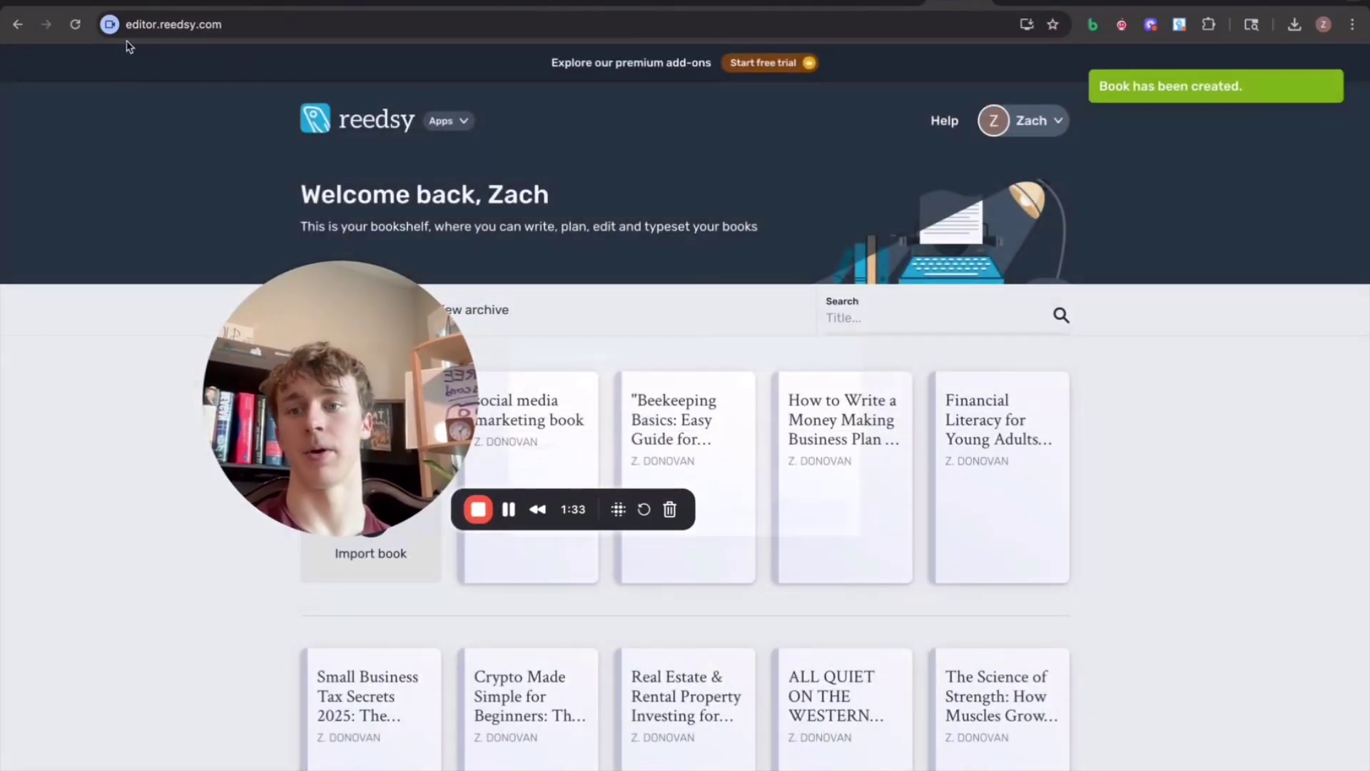
{"action": "left_click_drag", "start_coordinate": [341, 398], "coordinate": [798, 321]}
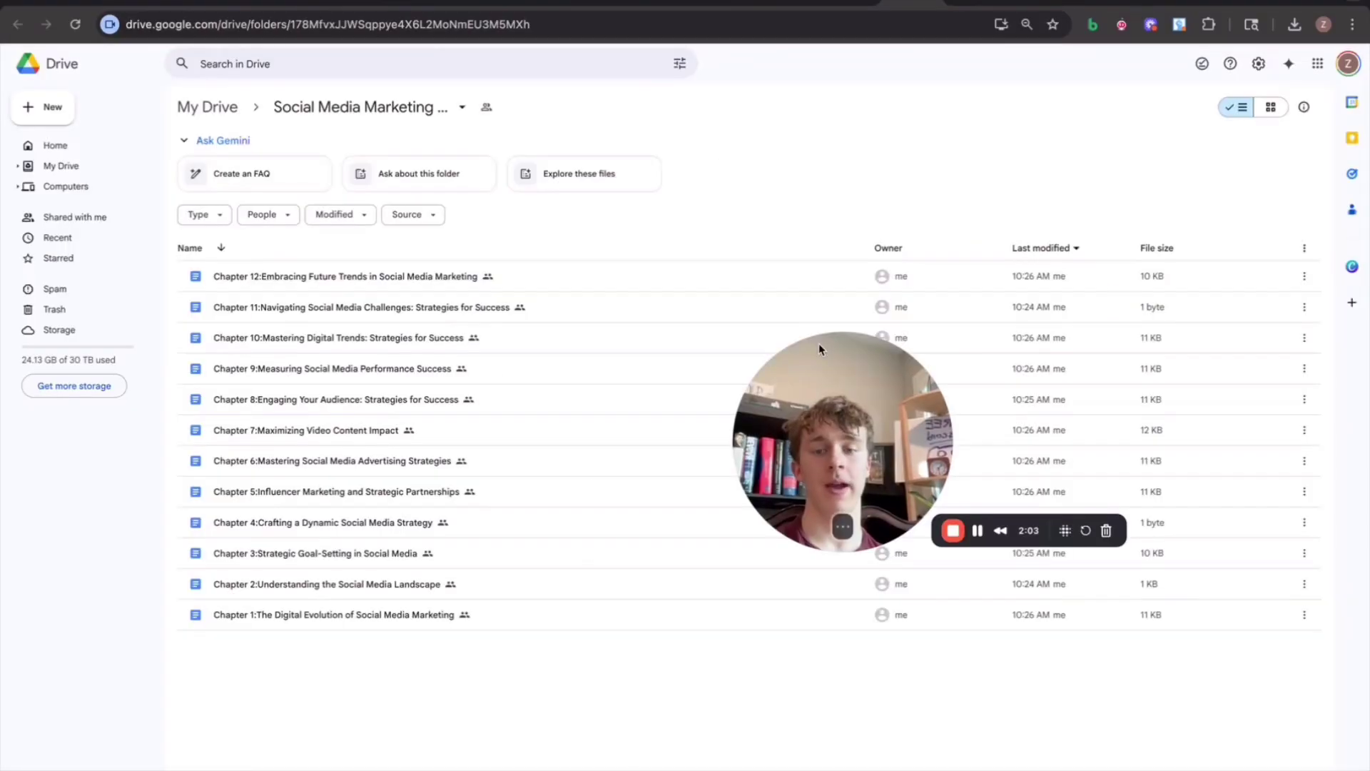
Step: Copy the Chapter 1 Google Doc text and paste it into Reedsy's Chapter 1
{"action": "left_click_drag", "start_coordinate": [819, 344], "coordinate": [856, 291]}
{"action": "double_click", "coordinate": [297, 616]}
{"action": "left_click_drag", "start_coordinate": [1138, 187], "coordinate": [1041, 315]}
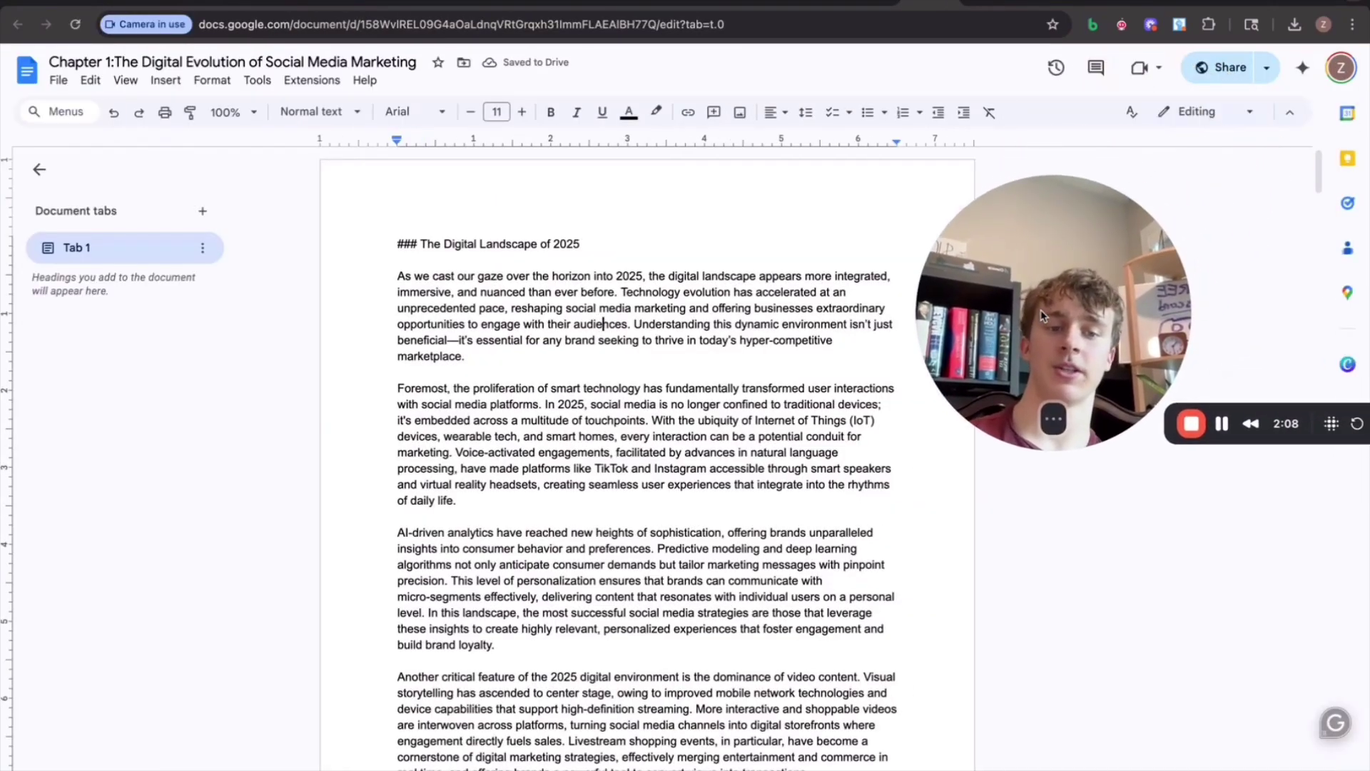
{"action": "key", "text": "super+a"}
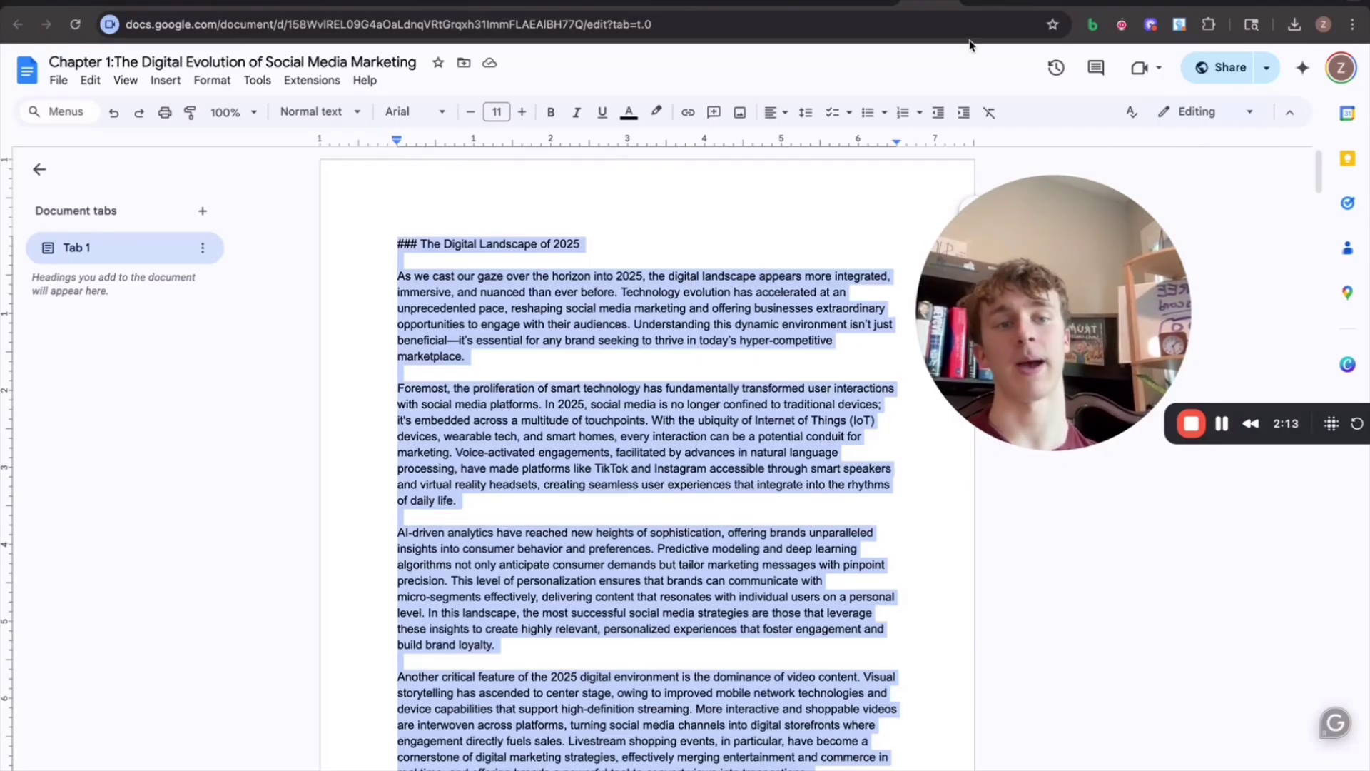
{"action": "left_click", "coordinate": [980, 6]}
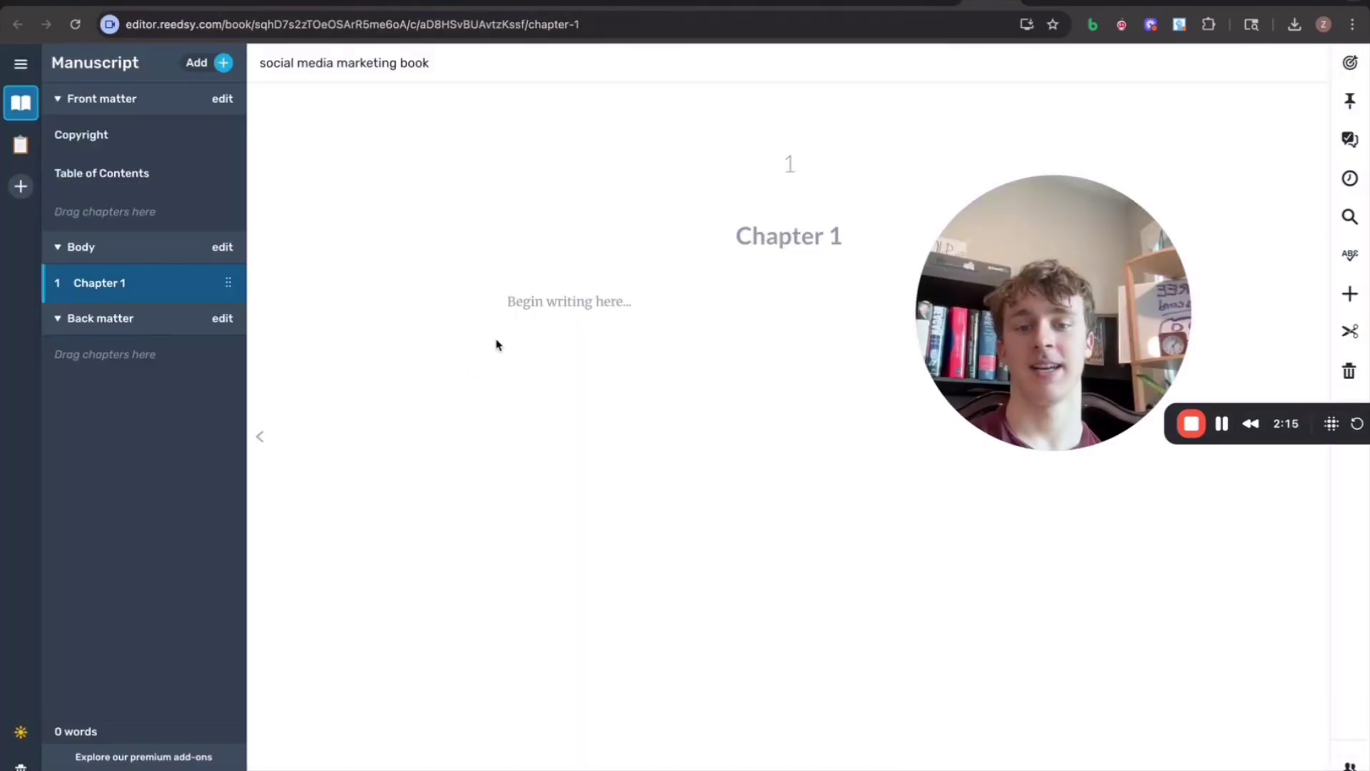
{"action": "key", "text": "super+v"}
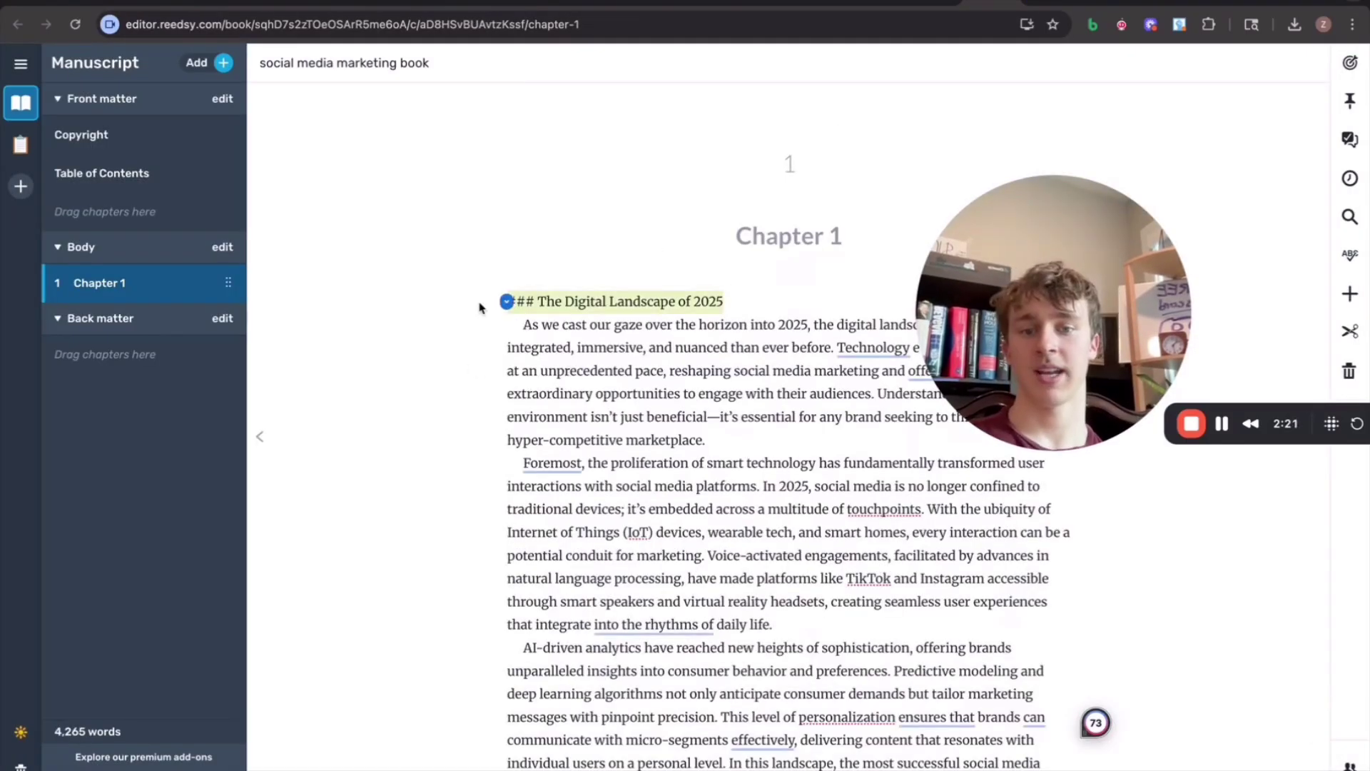
Step: Move the heading into the title as 'The Digital Landscape of 2025', removing '###' and the duplicate
{"action": "triple_click", "coordinate": [479, 308]}
{"action": "key", "text": "super+c"}
{"action": "left_click", "coordinate": [762, 227]}
{"action": "key", "text": "super+v"}
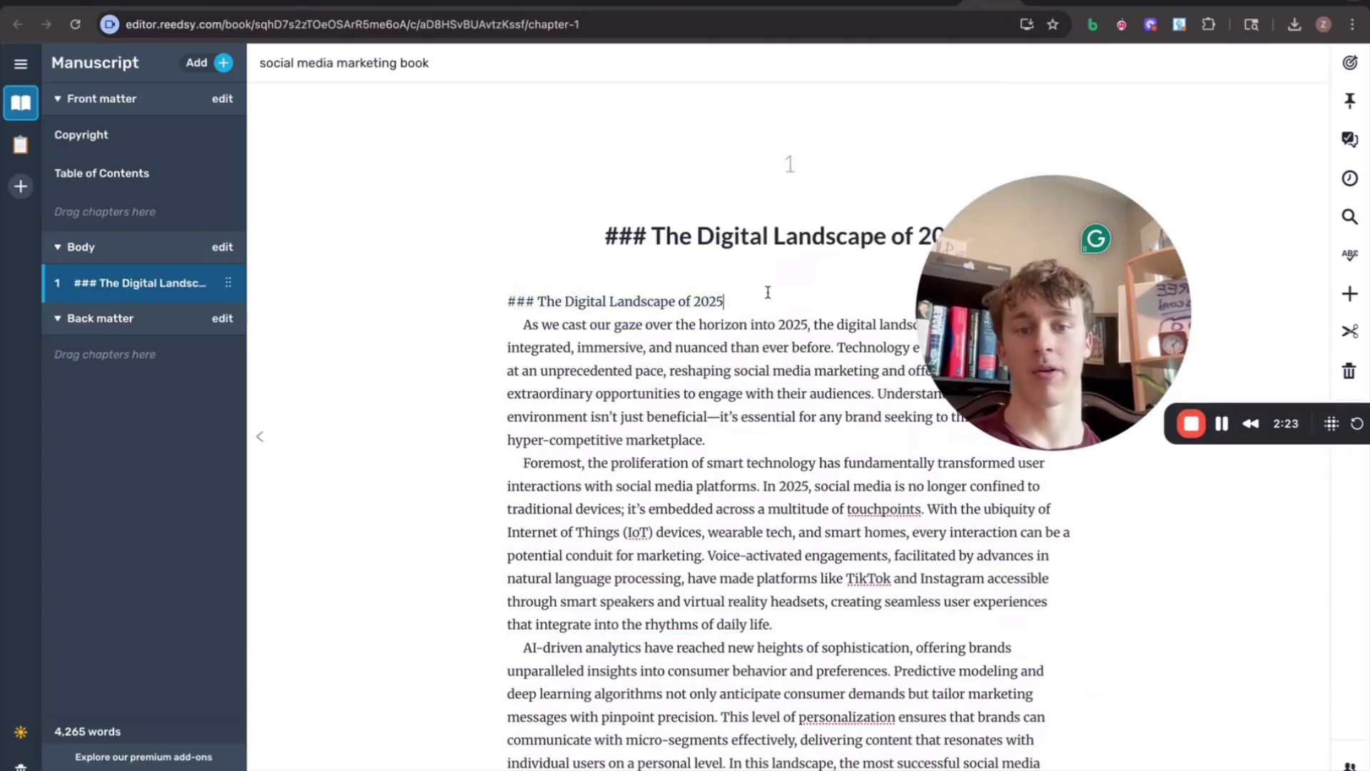
{"action": "triple_click", "coordinate": [407, 298]}
{"action": "key", "text": "BackSpace"}
{"action": "left_click", "coordinate": [654, 228]}
{"action": "key", "text": "BackSpace"}
{"action": "key", "text": "BackSpace"}
{"action": "key", "text": "BackSpace"}
{"action": "key", "text": "BackSpace"}
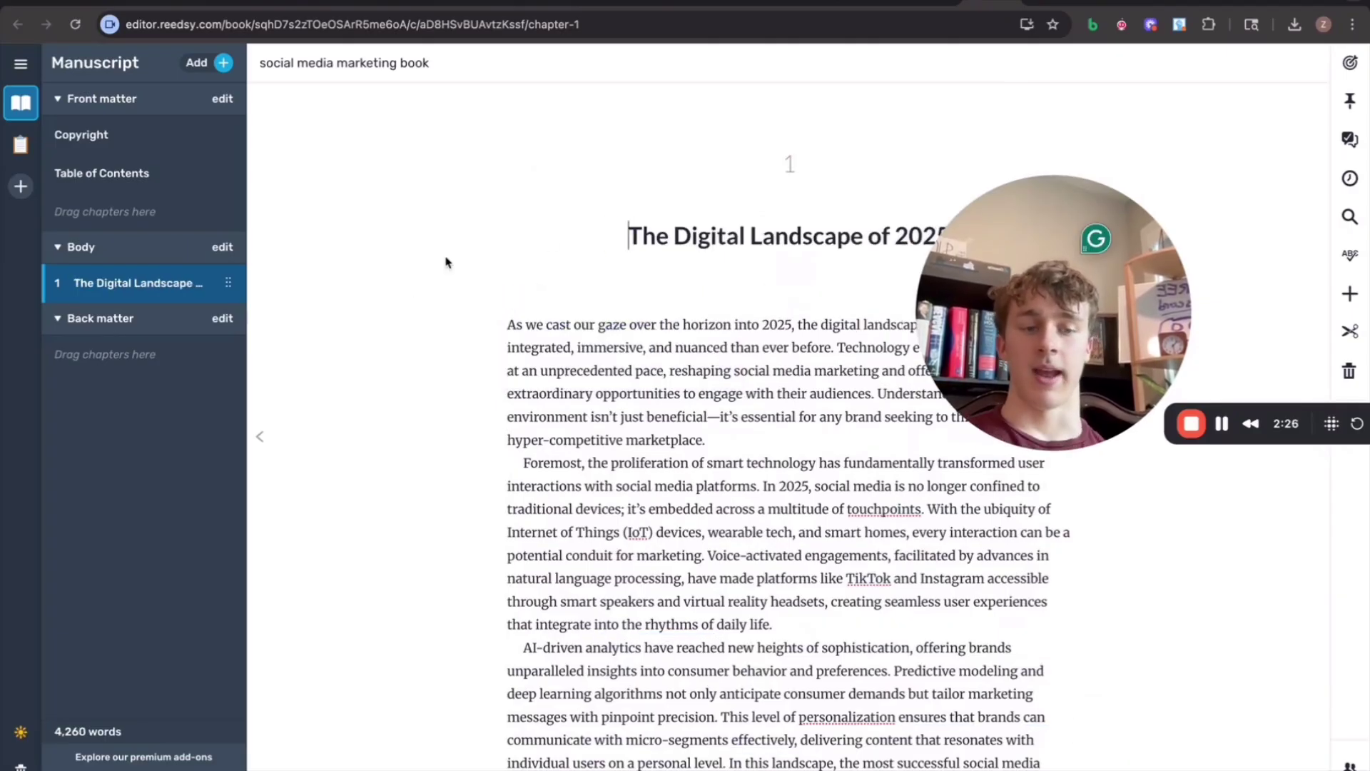
{"action": "left_click_drag", "start_coordinate": [983, 330], "coordinate": [341, 267]}
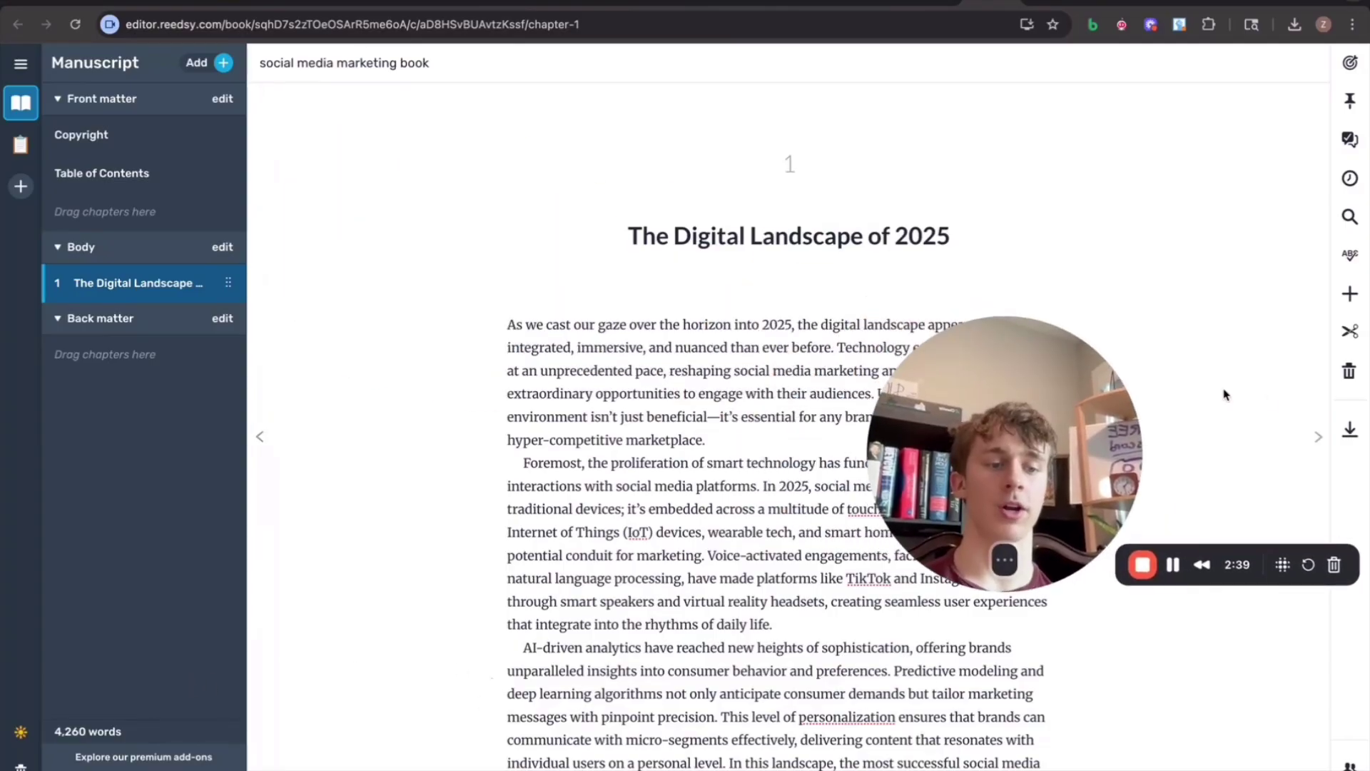
{"action": "left_click", "coordinate": [1350, 429]}
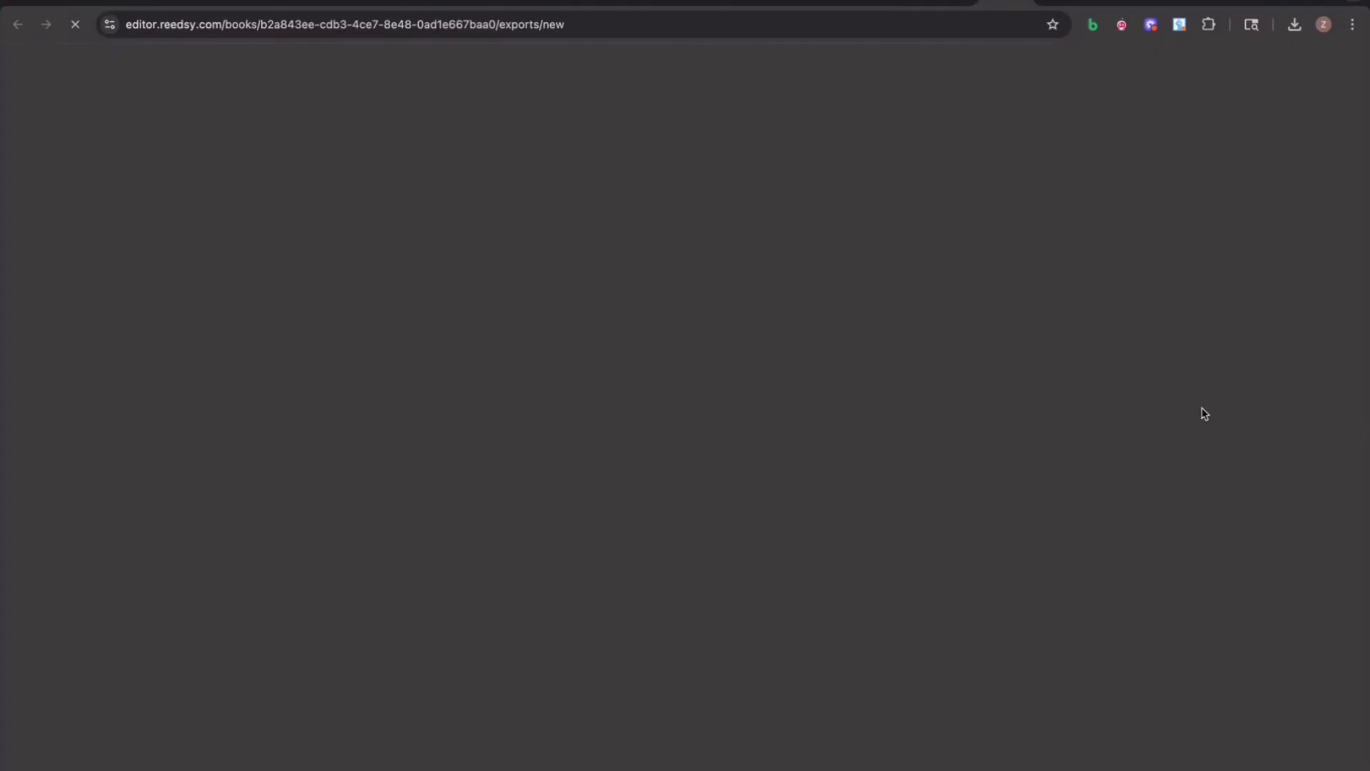
{"action": "scroll", "coordinate": [857, 400], "scroll_direction": "down", "scroll_amount": 2}
Step: Set the PDF trim size to Trade (6" x 9") and pick the Romance template
{"action": "scroll", "coordinate": [856, 404], "scroll_direction": "down", "scroll_amount": 5}
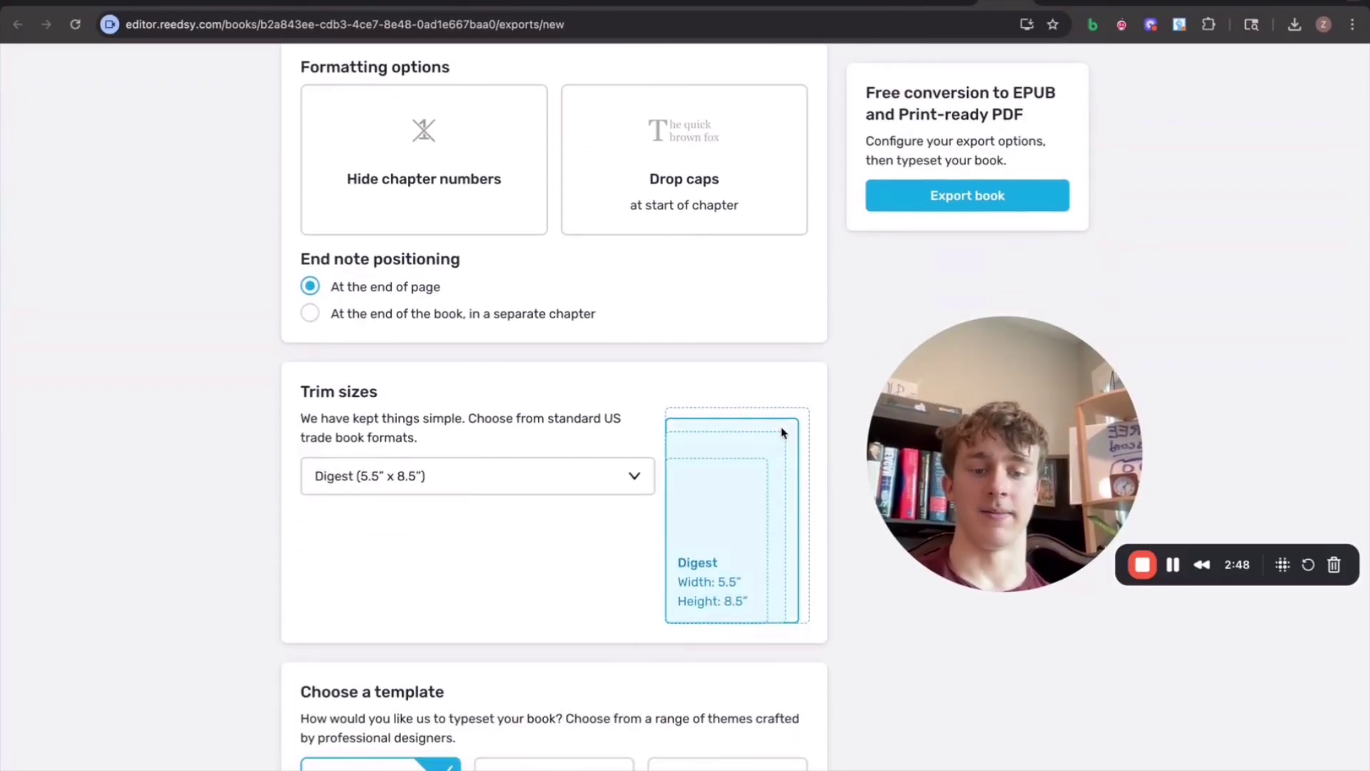
{"action": "left_click", "coordinate": [804, 468]}
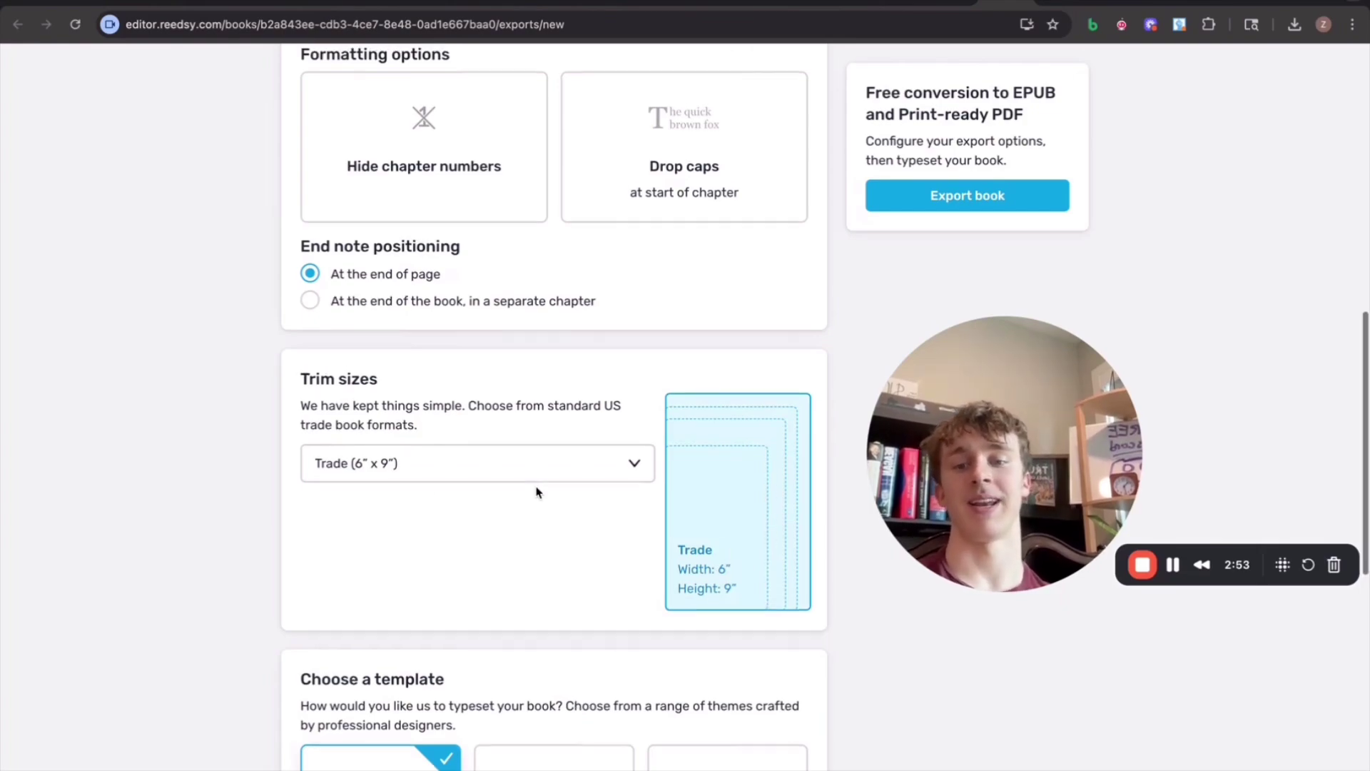
{"action": "scroll", "coordinate": [539, 491], "scroll_direction": "up", "scroll_amount": 3}
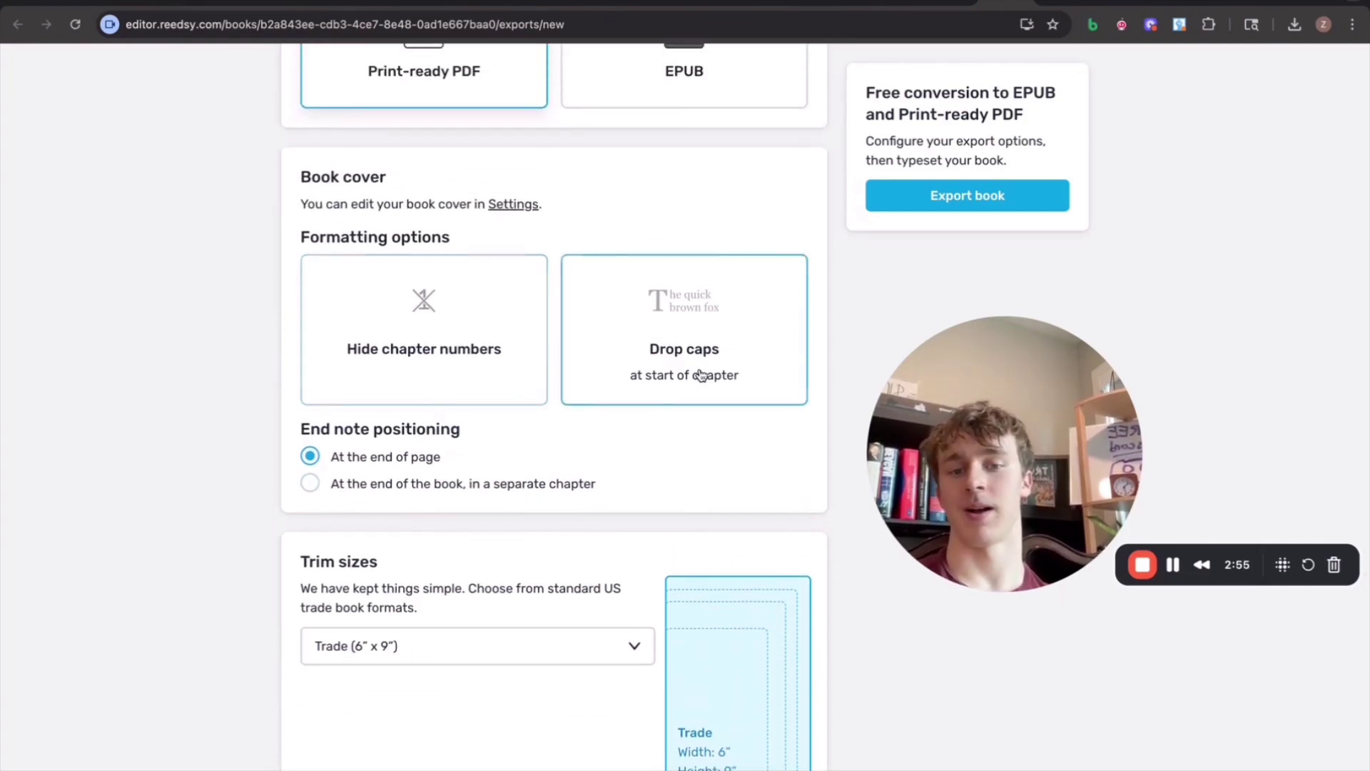
{"action": "scroll", "coordinate": [556, 450], "scroll_direction": "up", "scroll_amount": 6}
{"action": "scroll", "coordinate": [520, 465], "scroll_direction": "down", "scroll_amount": 15}
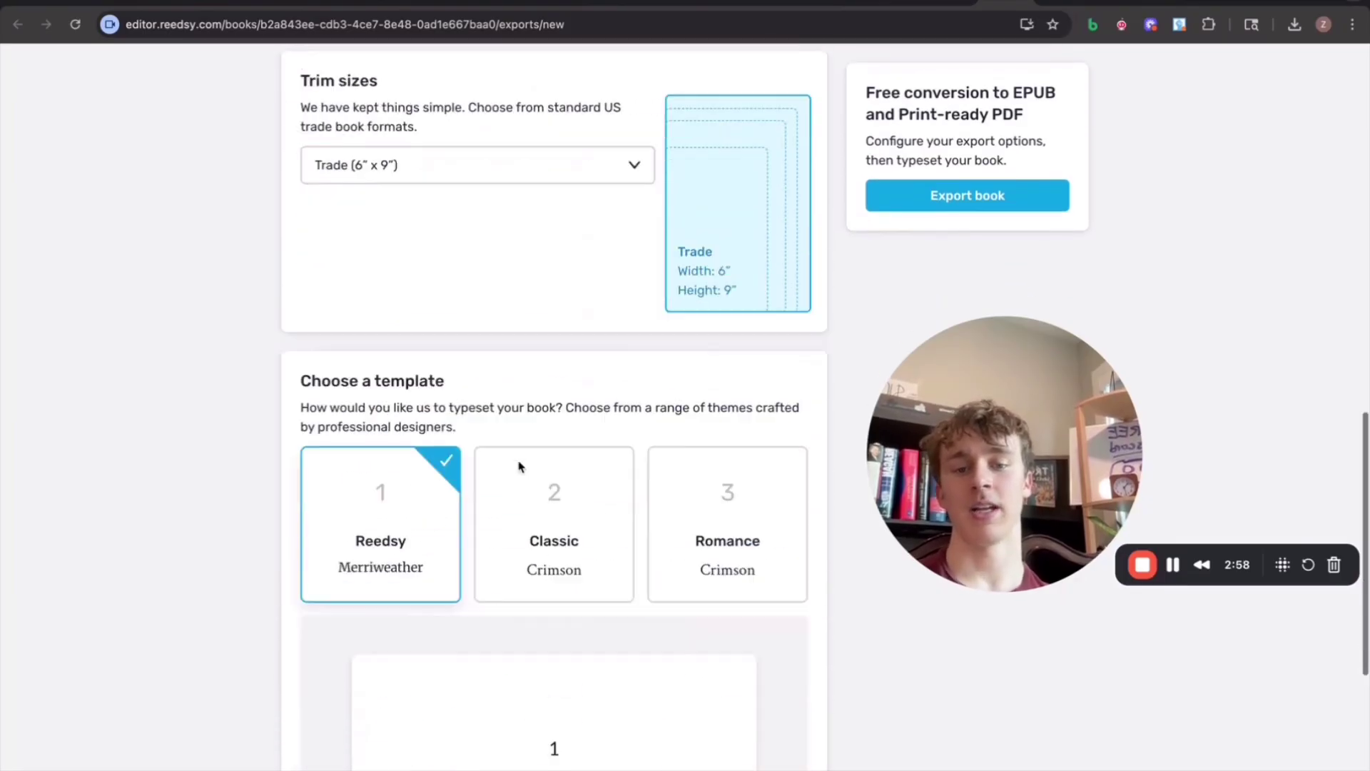
{"action": "scroll", "coordinate": [520, 467], "scroll_direction": "down", "scroll_amount": 2}
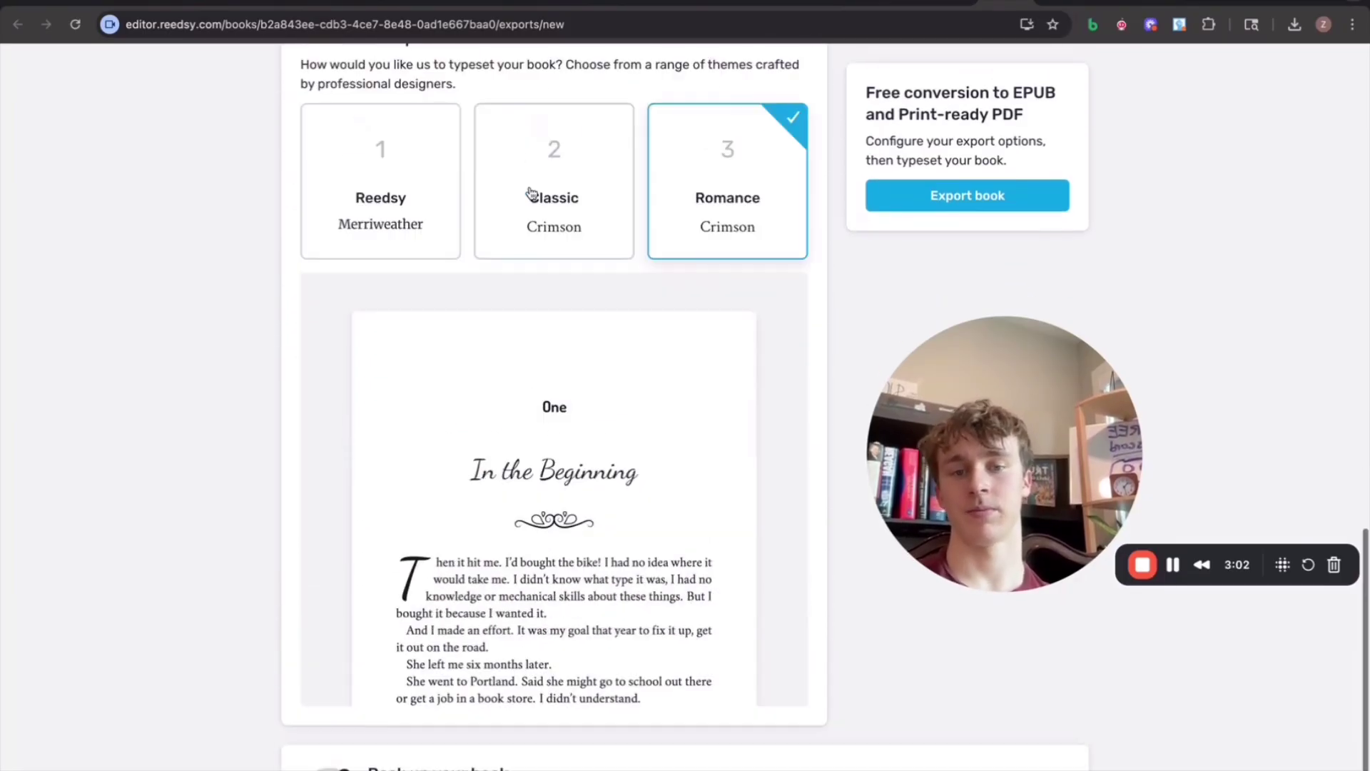
{"action": "left_click", "coordinate": [550, 207]}
{"action": "left_click", "coordinate": [432, 205]}
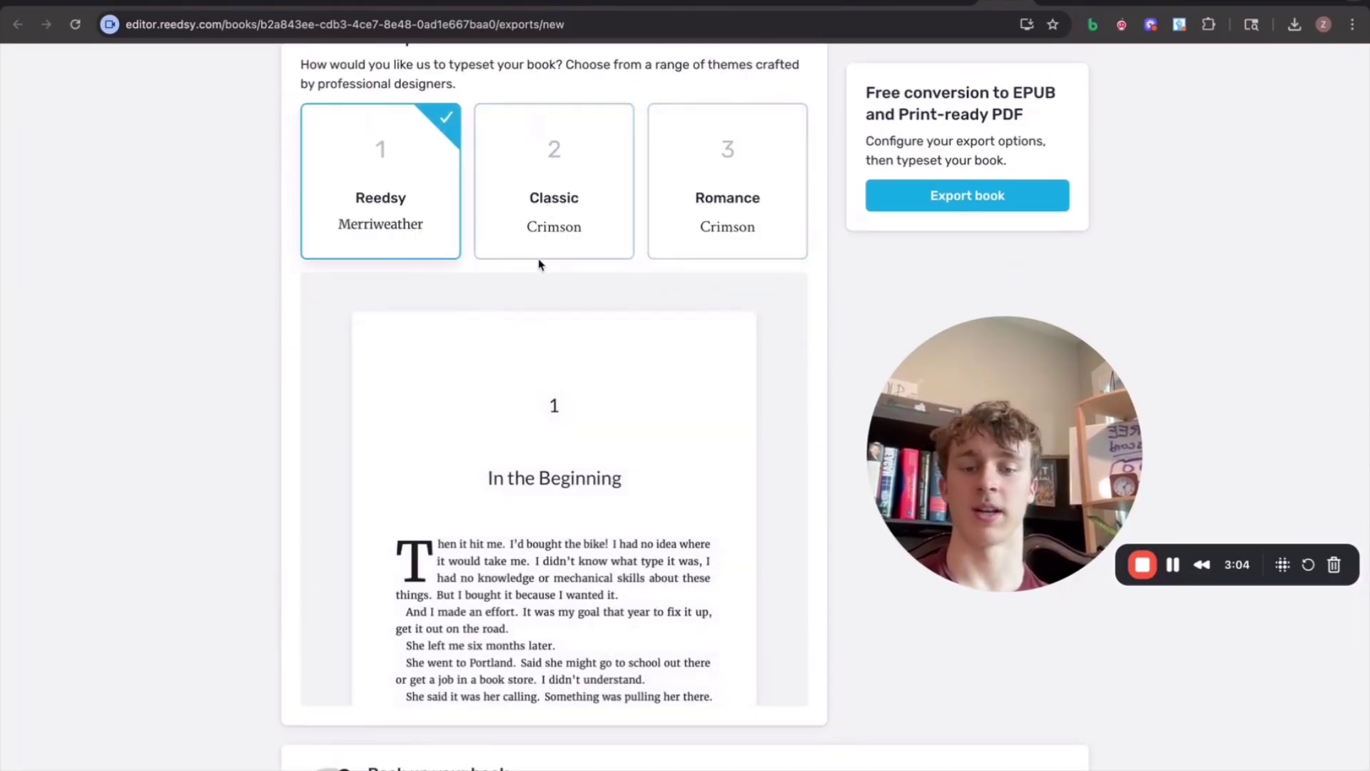
{"action": "left_click", "coordinate": [591, 126]}
{"action": "left_click", "coordinate": [697, 147]}
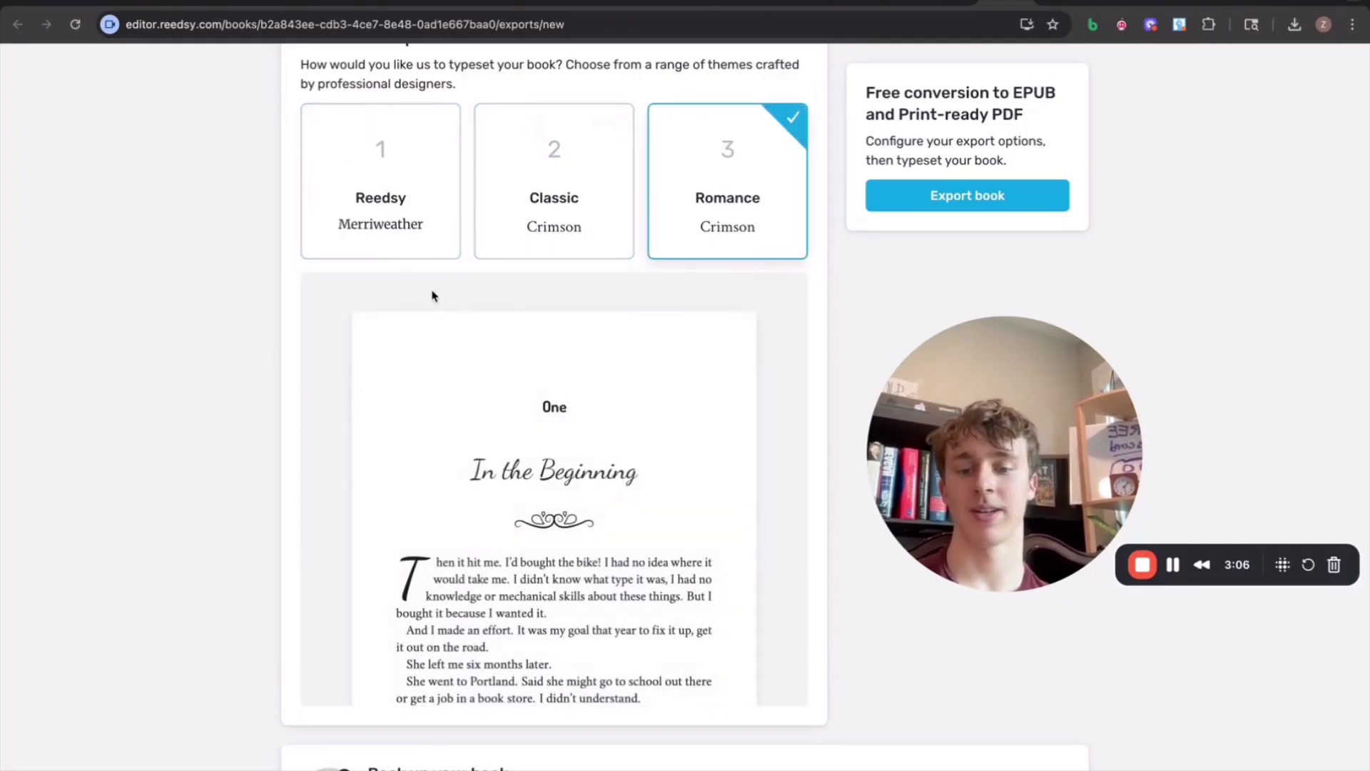
{"action": "scroll", "coordinate": [431, 297], "scroll_direction": "down", "scroll_amount": 1}
{"action": "scroll", "coordinate": [431, 297], "scroll_direction": "up", "scroll_amount": 10}
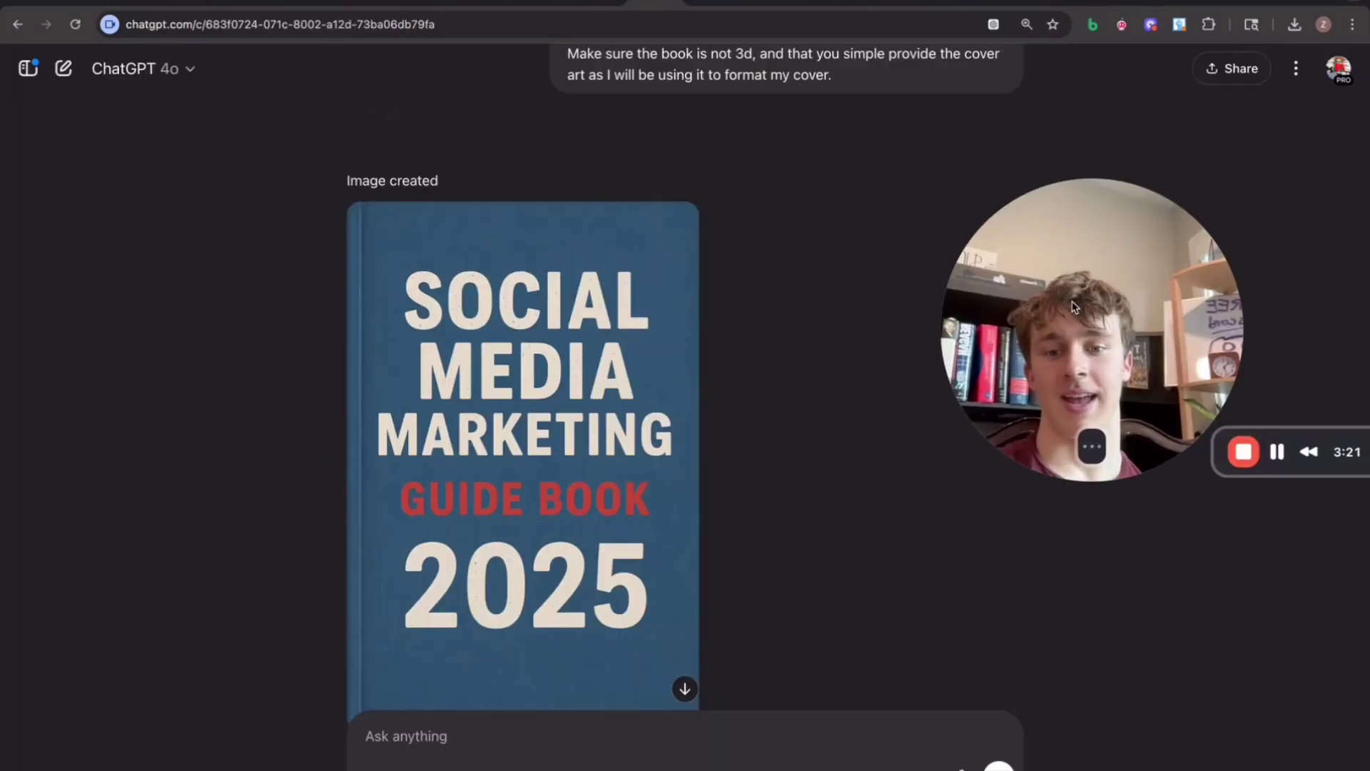
Step: Copy the yellow ChatGPT cover showing a man with a phone to the clipboard
{"action": "scroll", "coordinate": [864, 435], "scroll_direction": "down", "scroll_amount": 3}
{"action": "scroll", "coordinate": [859, 434], "scroll_direction": "up", "scroll_amount": 1}
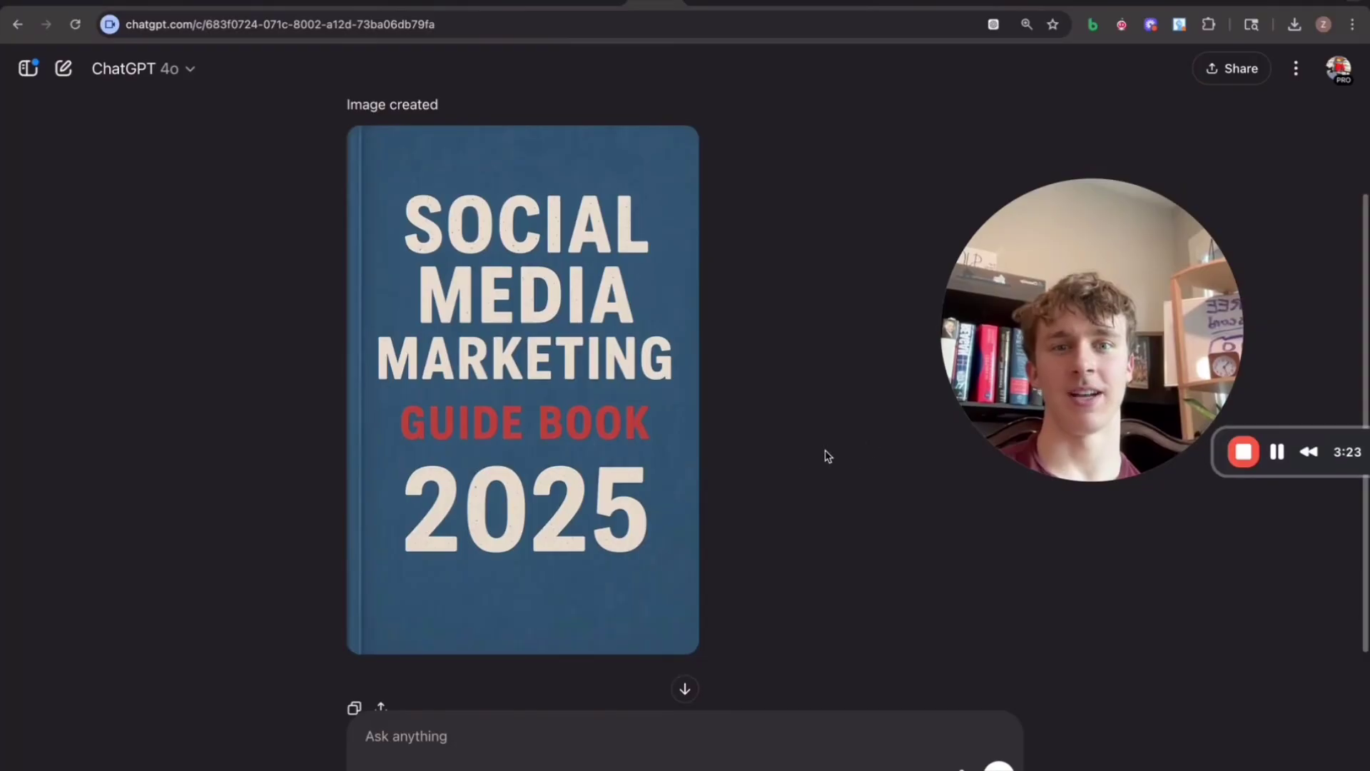
{"action": "left_click_drag", "start_coordinate": [1042, 370], "coordinate": [851, 370]}
{"action": "mouse_move", "coordinate": [368, 564]}
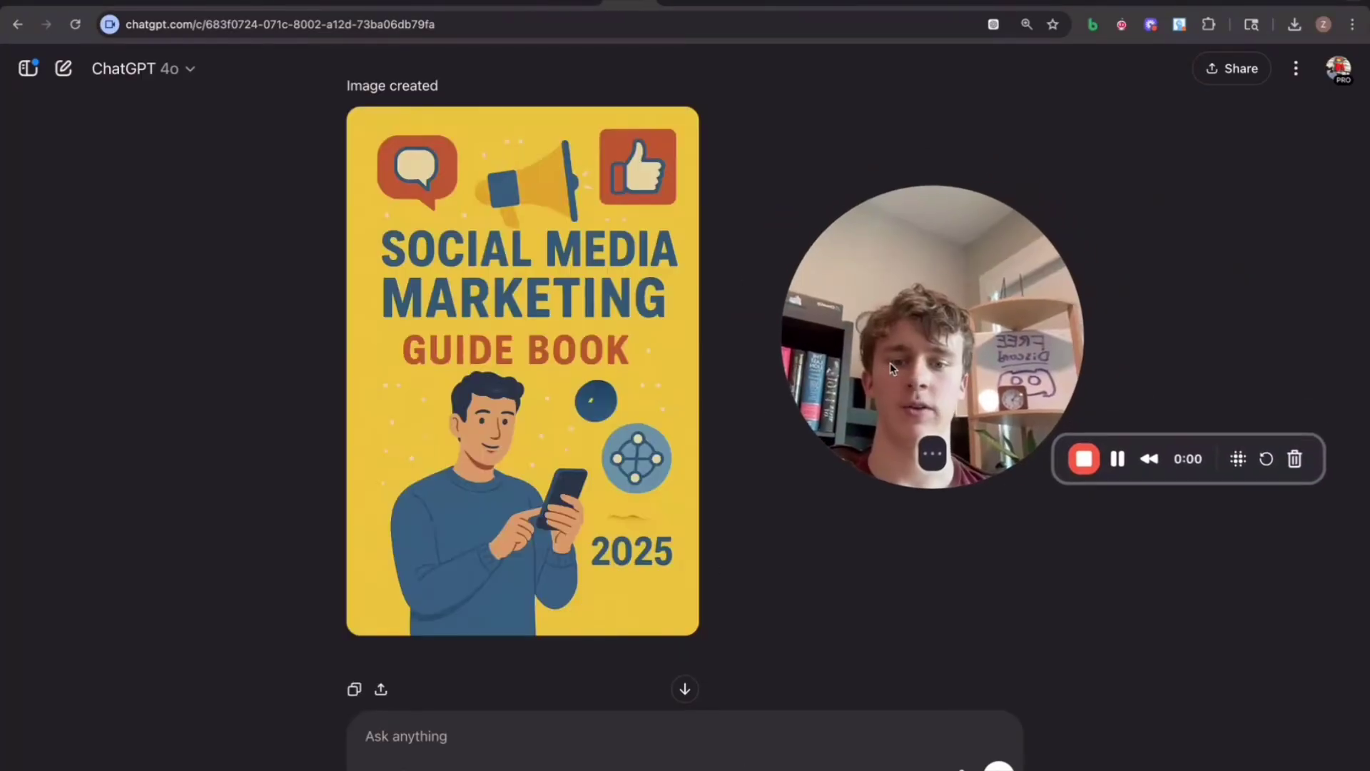
{"action": "right_click", "coordinate": [590, 398]}
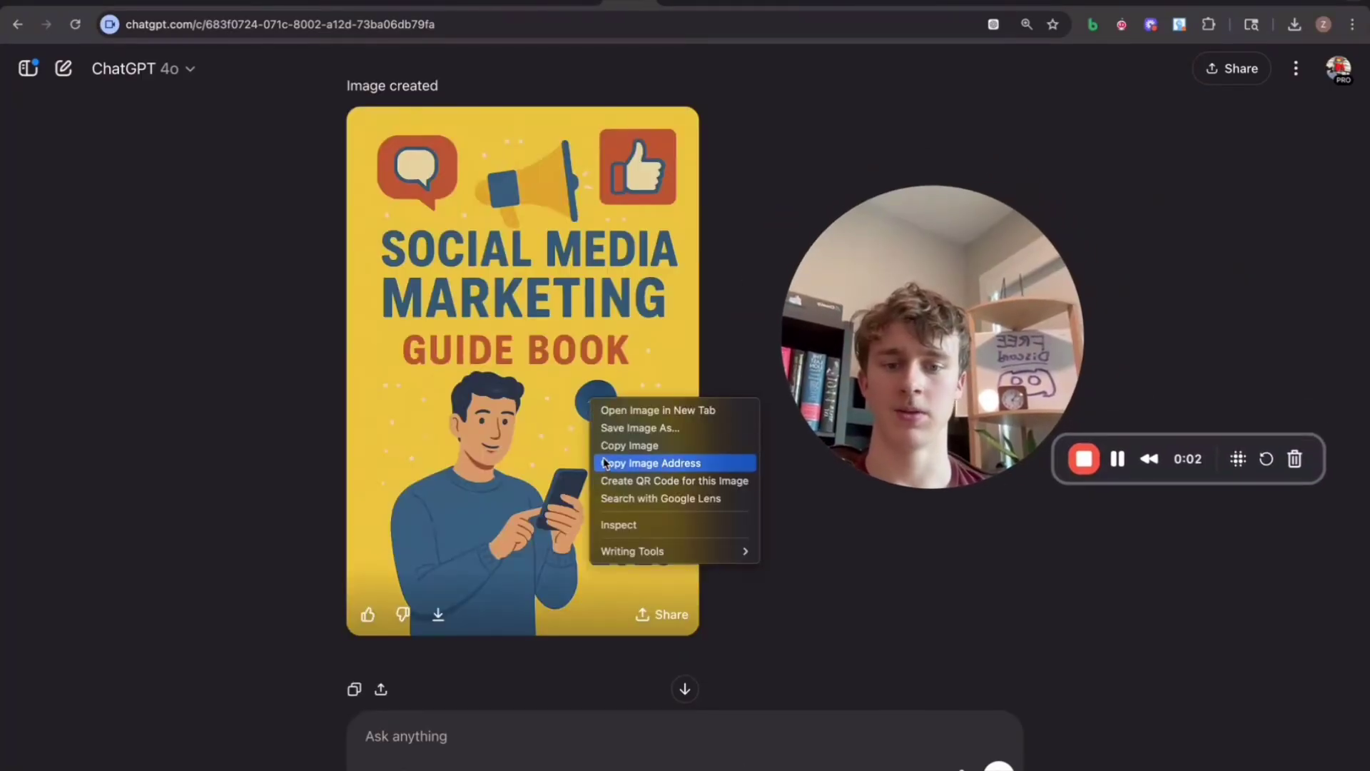
{"action": "left_click", "coordinate": [628, 445]}
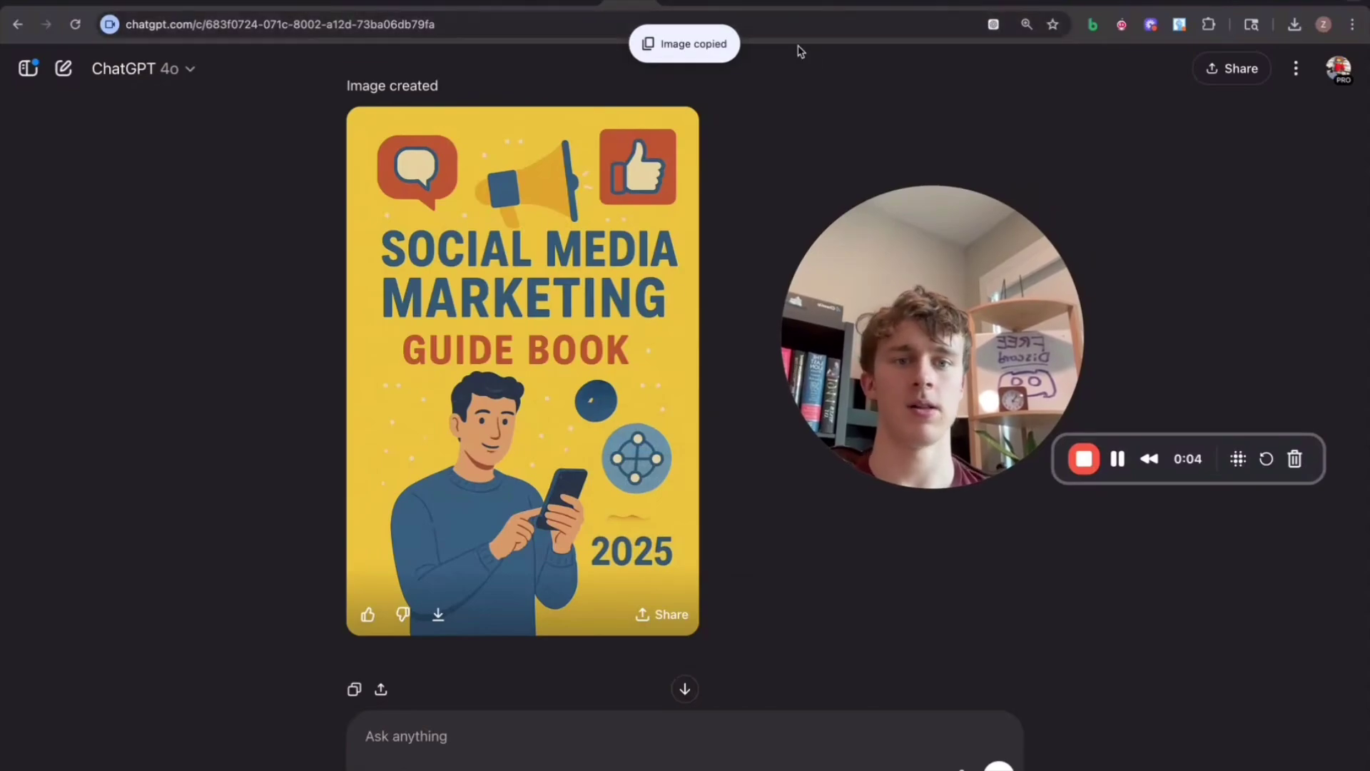
Step: Paste the cover image into the Canva design and enlarge it to fill the right-hand front half
{"action": "key", "text": "ctrl+Tab"}
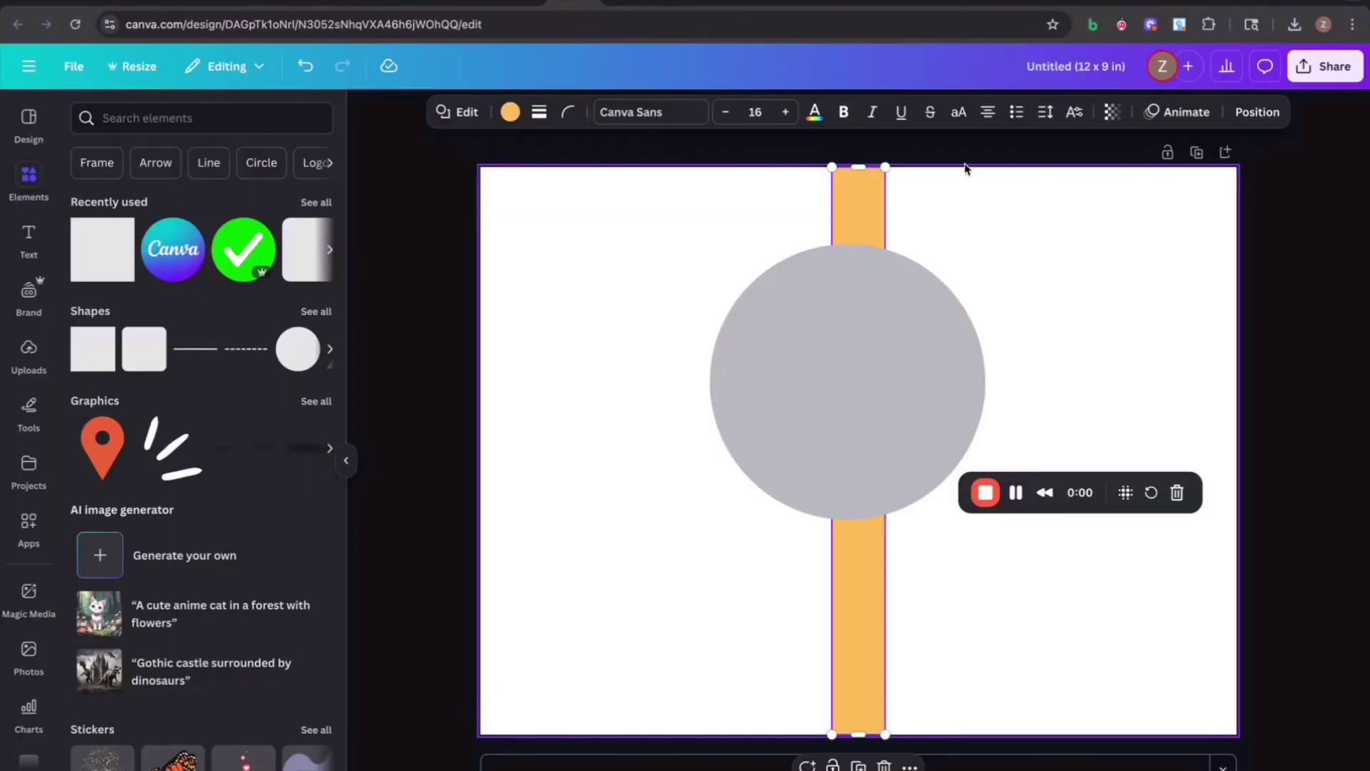
{"action": "key", "text": "ctrl+v"}
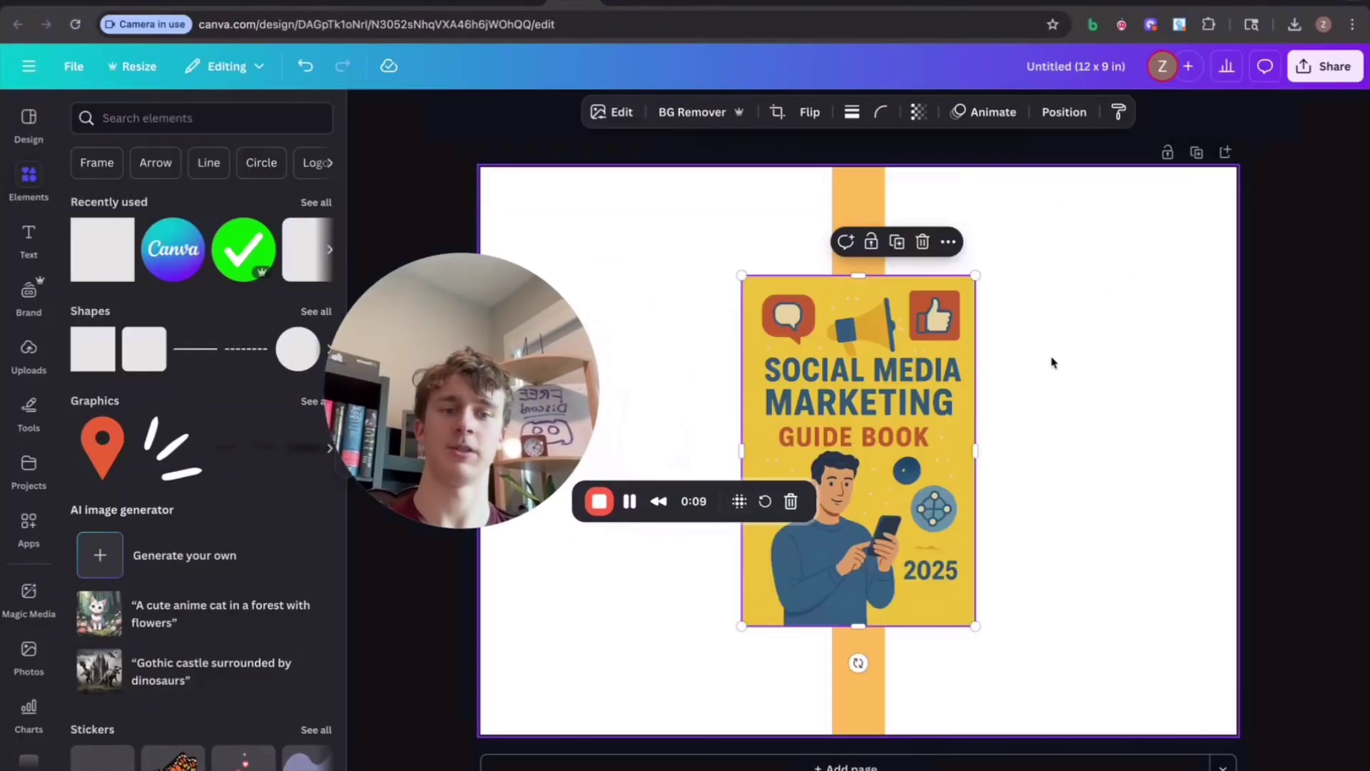
{"action": "left_click_drag", "start_coordinate": [857, 399], "coordinate": [1117, 510]}
{"action": "left_click_drag", "start_coordinate": [1002, 385], "coordinate": [864, 169]}
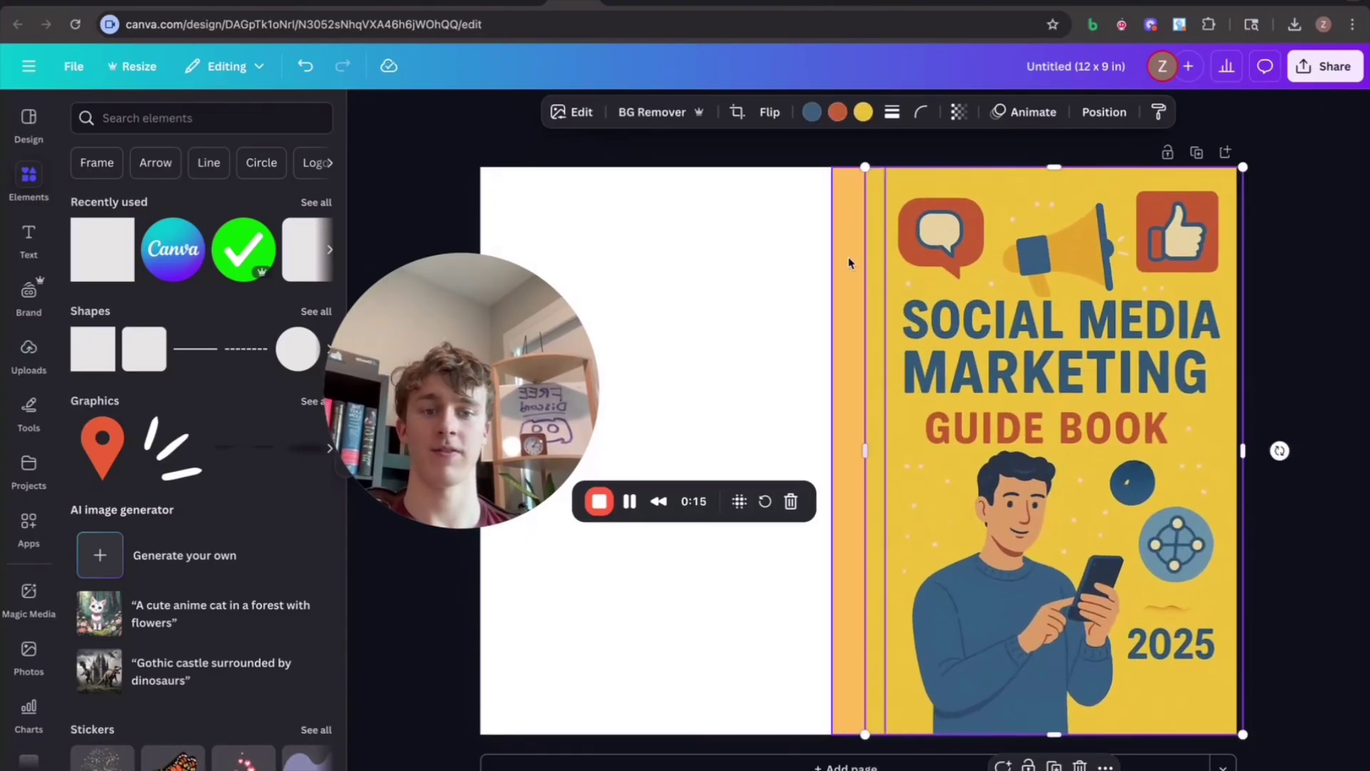
Step: Make the spine strip blue and bring it in front of the cover image
{"action": "left_click", "coordinate": [848, 259]}
{"action": "left_click", "coordinate": [485, 114]}
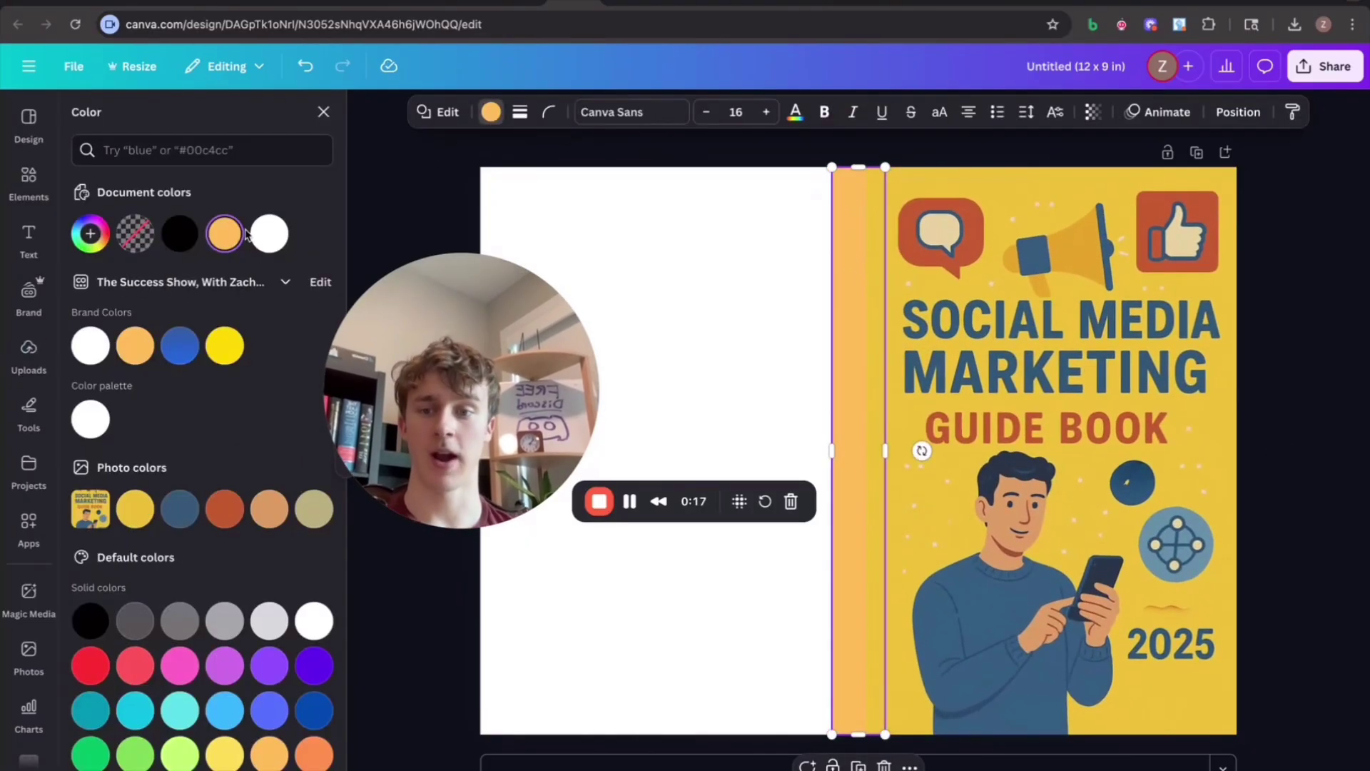
{"action": "left_click", "coordinate": [179, 347]}
{"action": "left_click", "coordinate": [635, 284]}
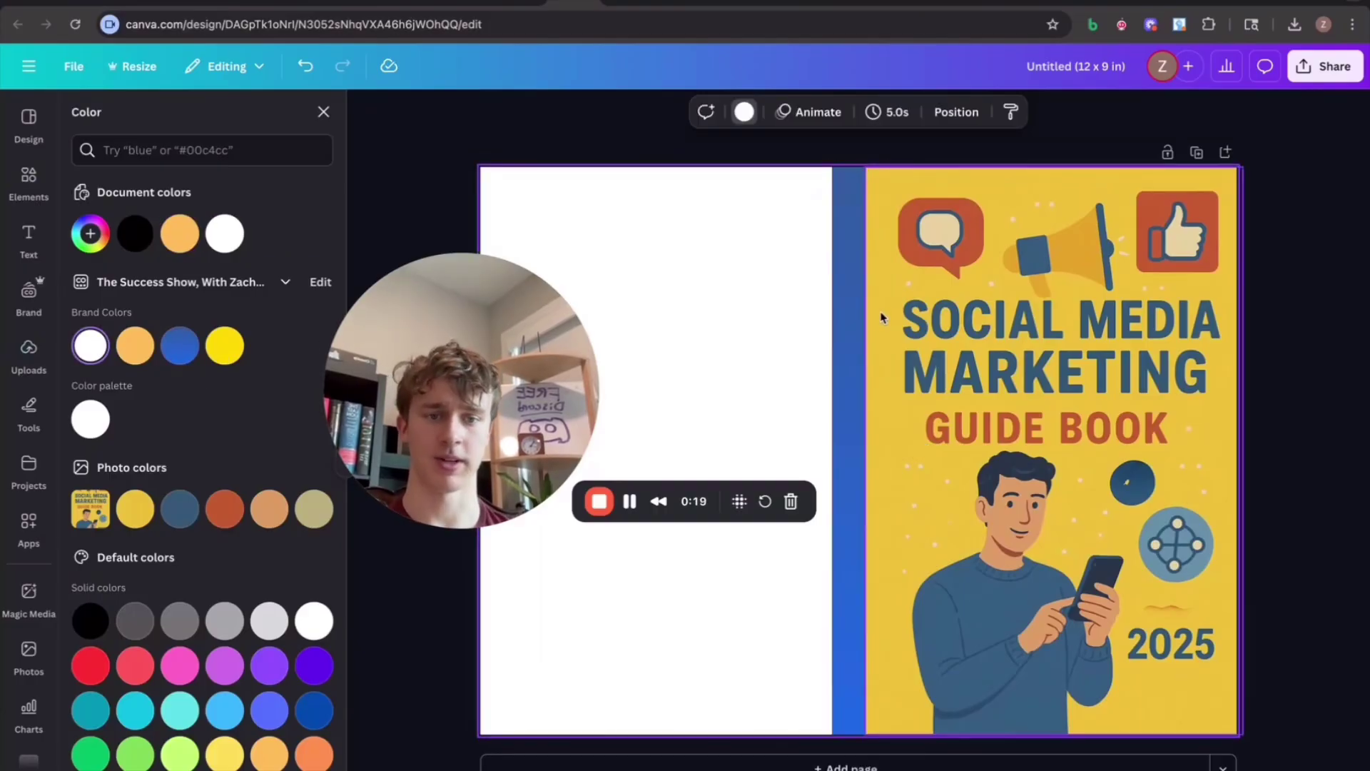
{"action": "right_click", "coordinate": [854, 313]}
{"action": "mouse_move", "coordinate": [901, 508]}
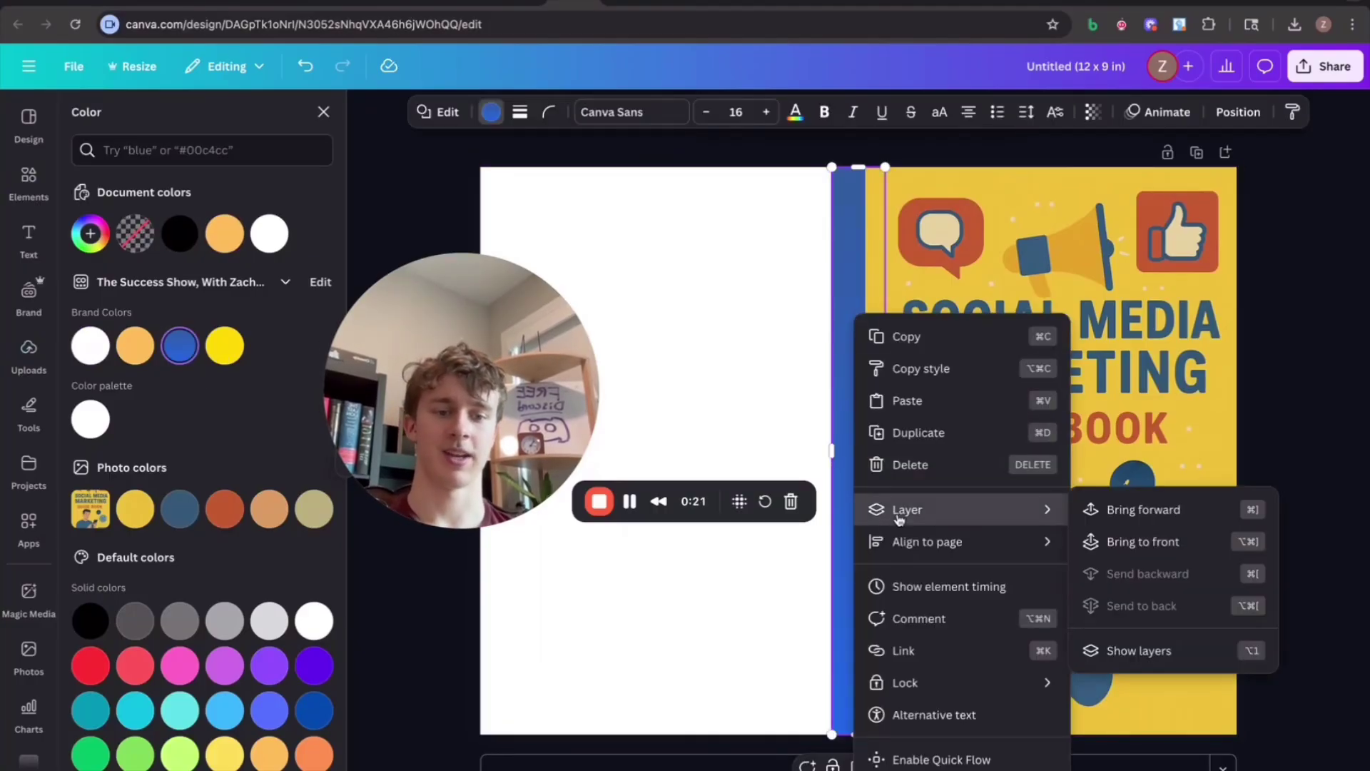
{"action": "left_click", "coordinate": [1092, 538]}
Step: Give the blank back page a yellow background
{"action": "left_click", "coordinate": [1059, 533]}
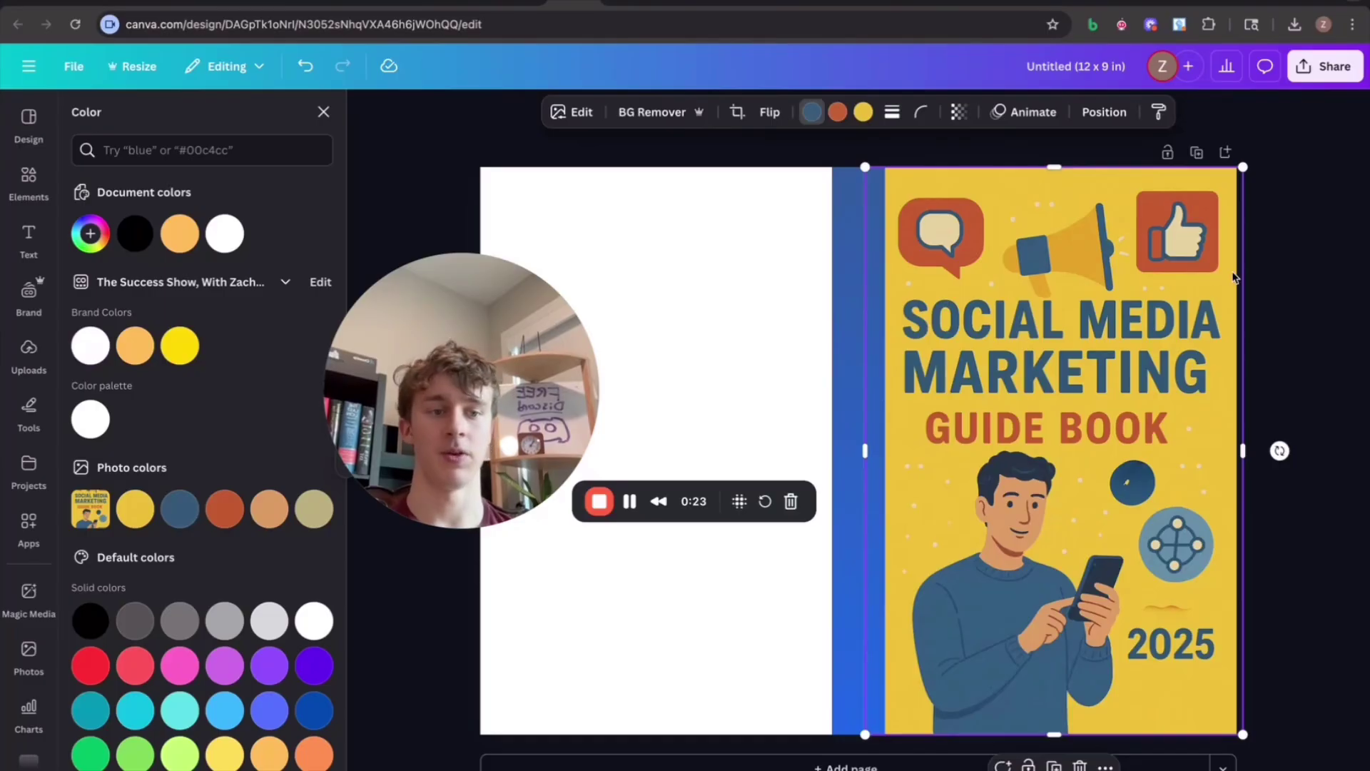
{"action": "left_click", "coordinate": [713, 383]}
{"action": "left_click", "coordinate": [747, 116]}
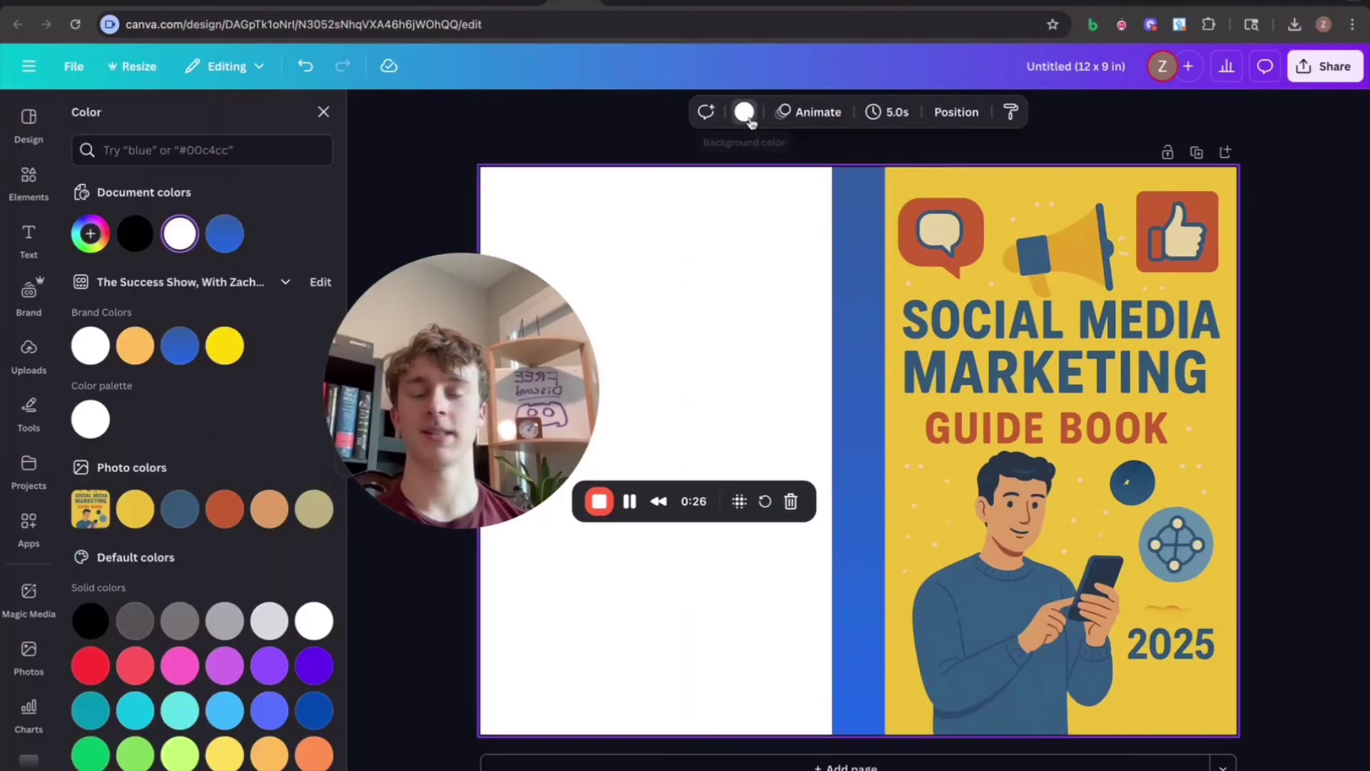
{"action": "left_click", "coordinate": [224, 345]}
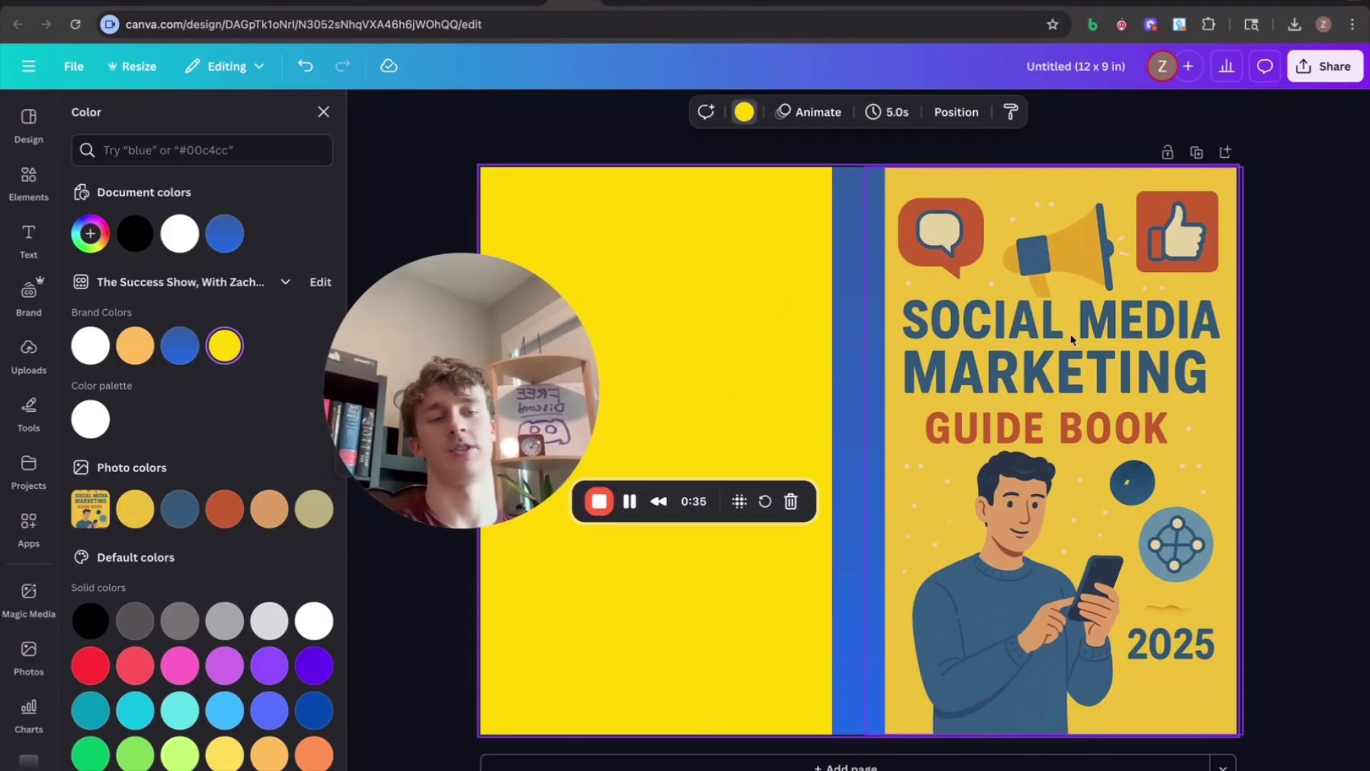
{"action": "left_click", "coordinate": [1281, 399]}
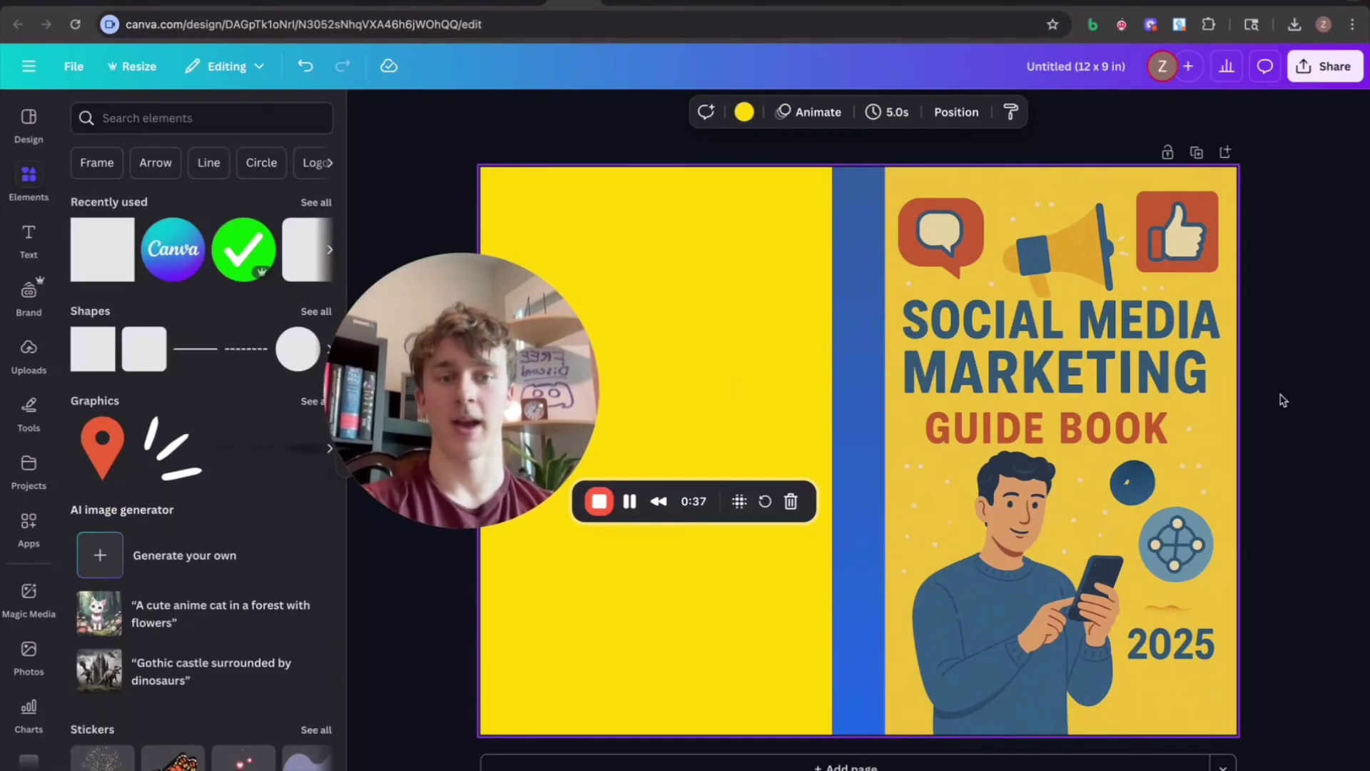
Step: Copy ChatGPT's 'Master the Art of Attention in 2025.' blurb and paste it into the Canva cover
{"action": "left_click_drag", "start_coordinate": [381, 448], "coordinate": [1023, 374]}
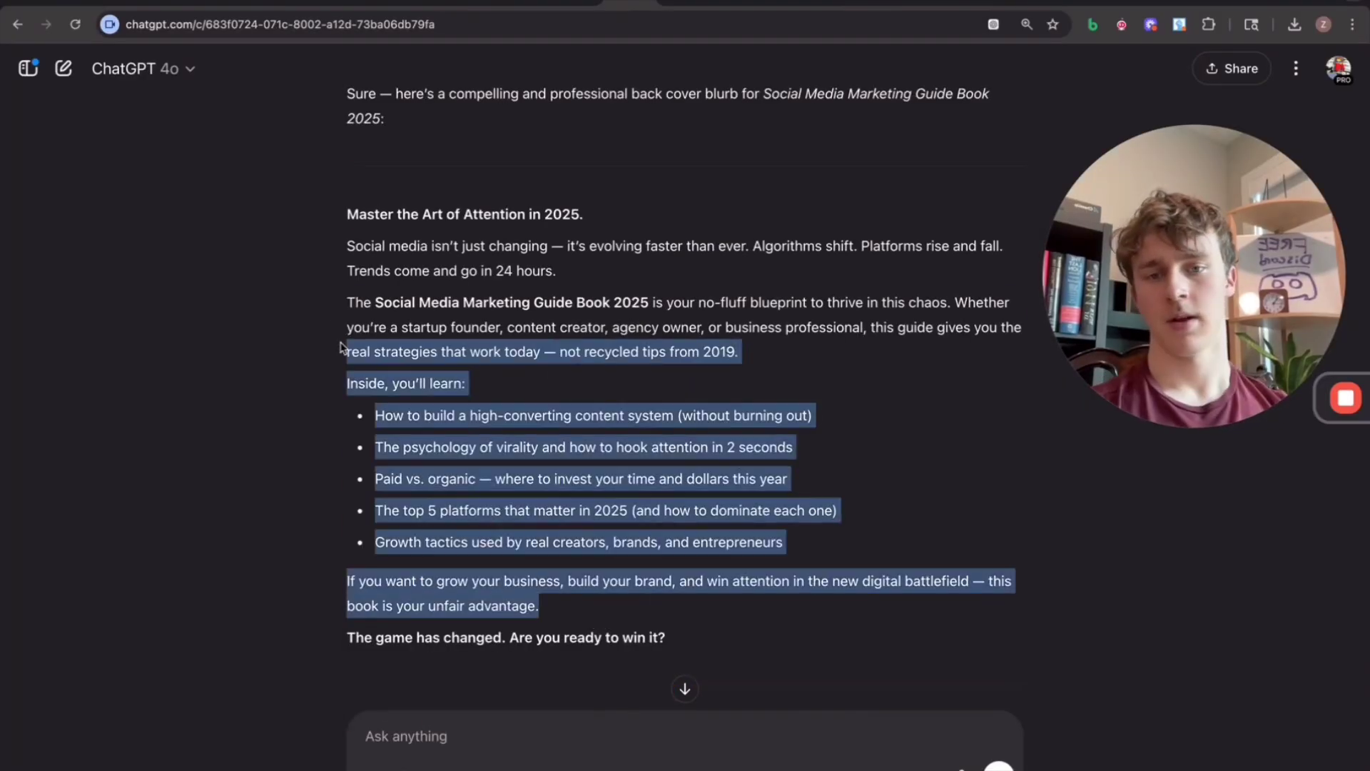
{"action": "left_click_drag", "start_coordinate": [335, 351], "coordinate": [288, 225]}
{"action": "key", "text": "ctrl+c"}
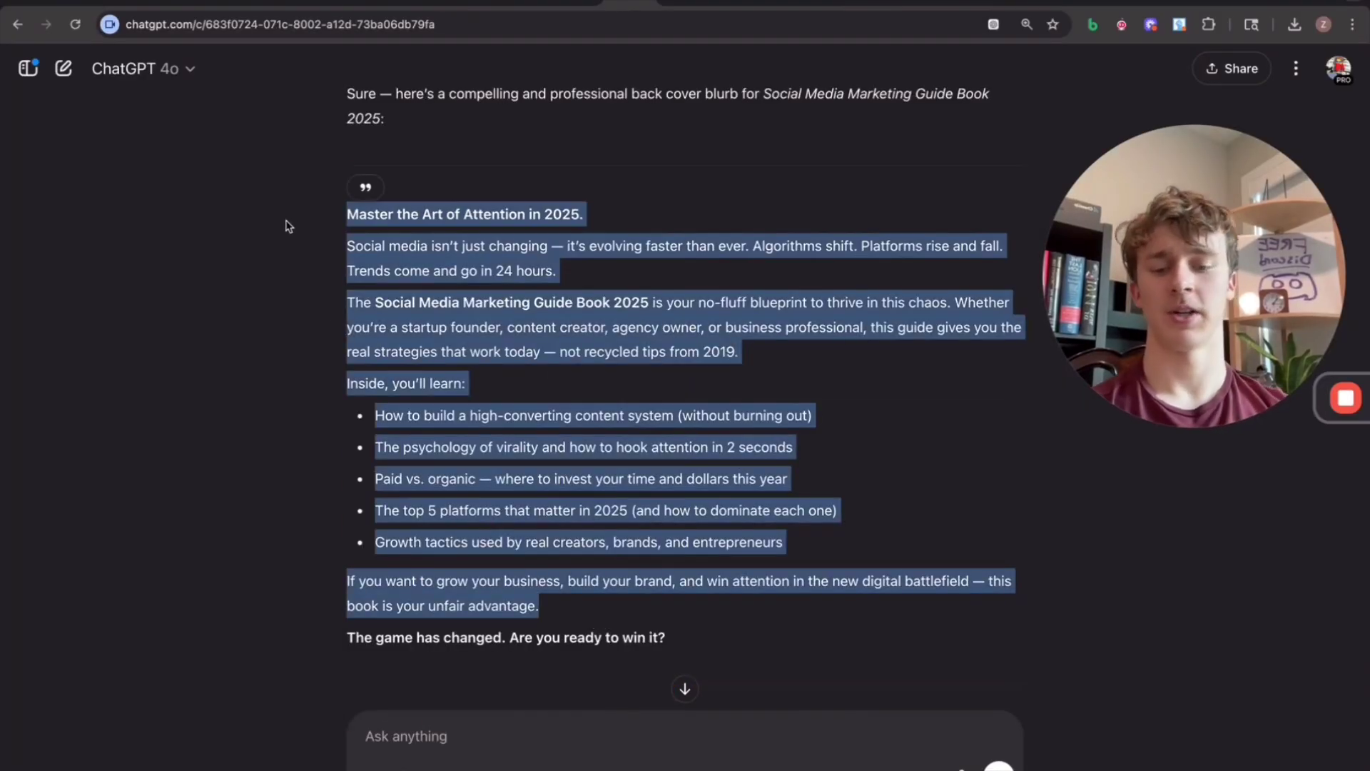
{"action": "left_click", "coordinate": [569, 8]}
{"action": "key", "text": "ctrl+v"}
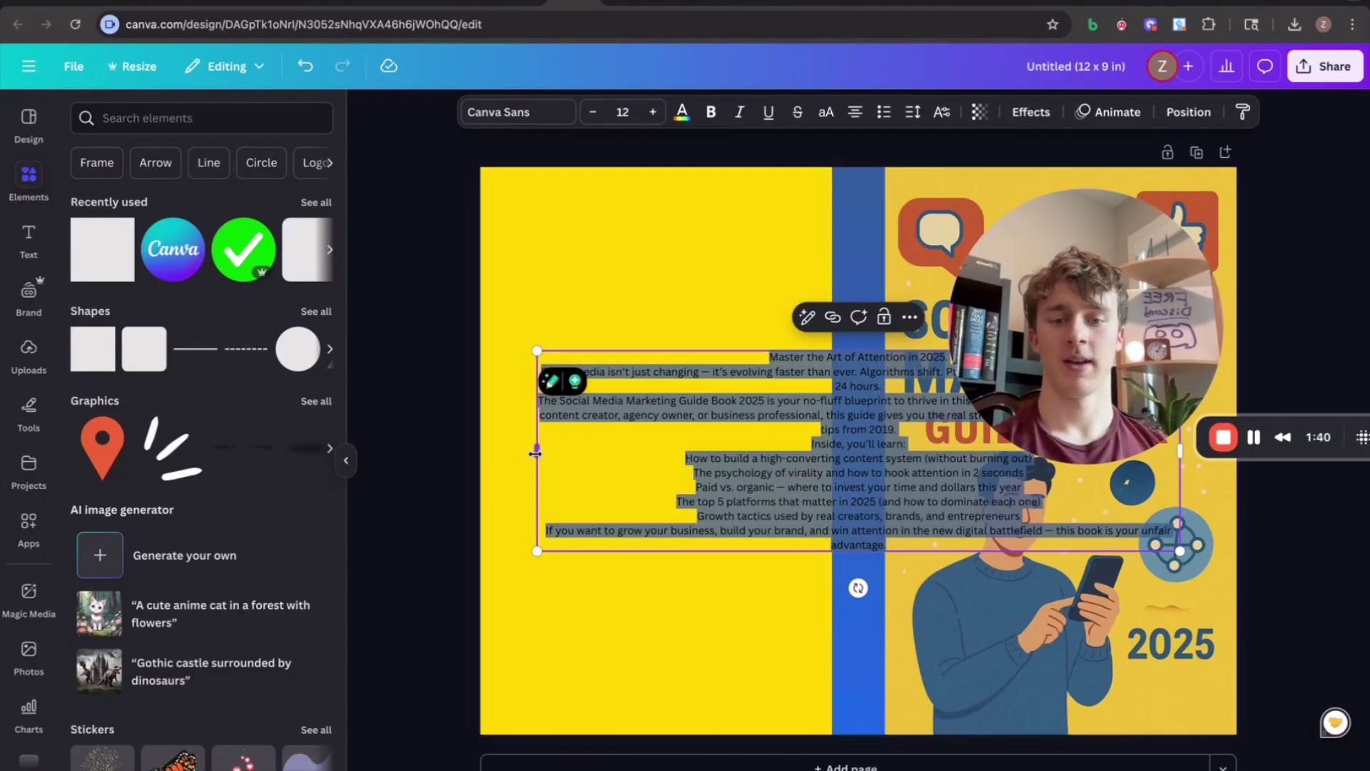
Step: Fit the blurb text box onto the yellow back page and make its text bold black
{"action": "left_click_drag", "start_coordinate": [536, 451], "coordinate": [870, 466]}
{"action": "left_click_drag", "start_coordinate": [1001, 498], "coordinate": [583, 404]}
{"action": "left_click_drag", "start_coordinate": [760, 598], "coordinate": [815, 618]}
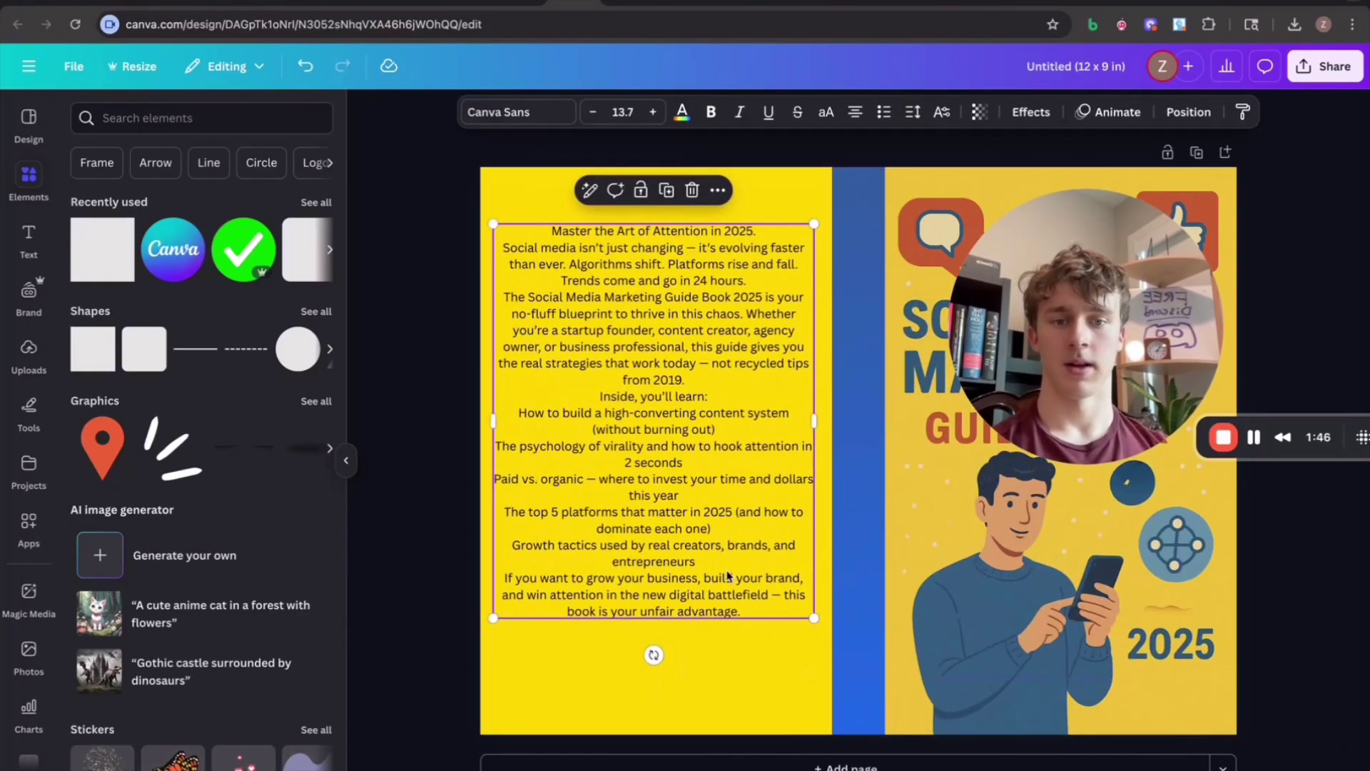
{"action": "key", "text": "Return"}
{"action": "left_click", "coordinate": [711, 111]}
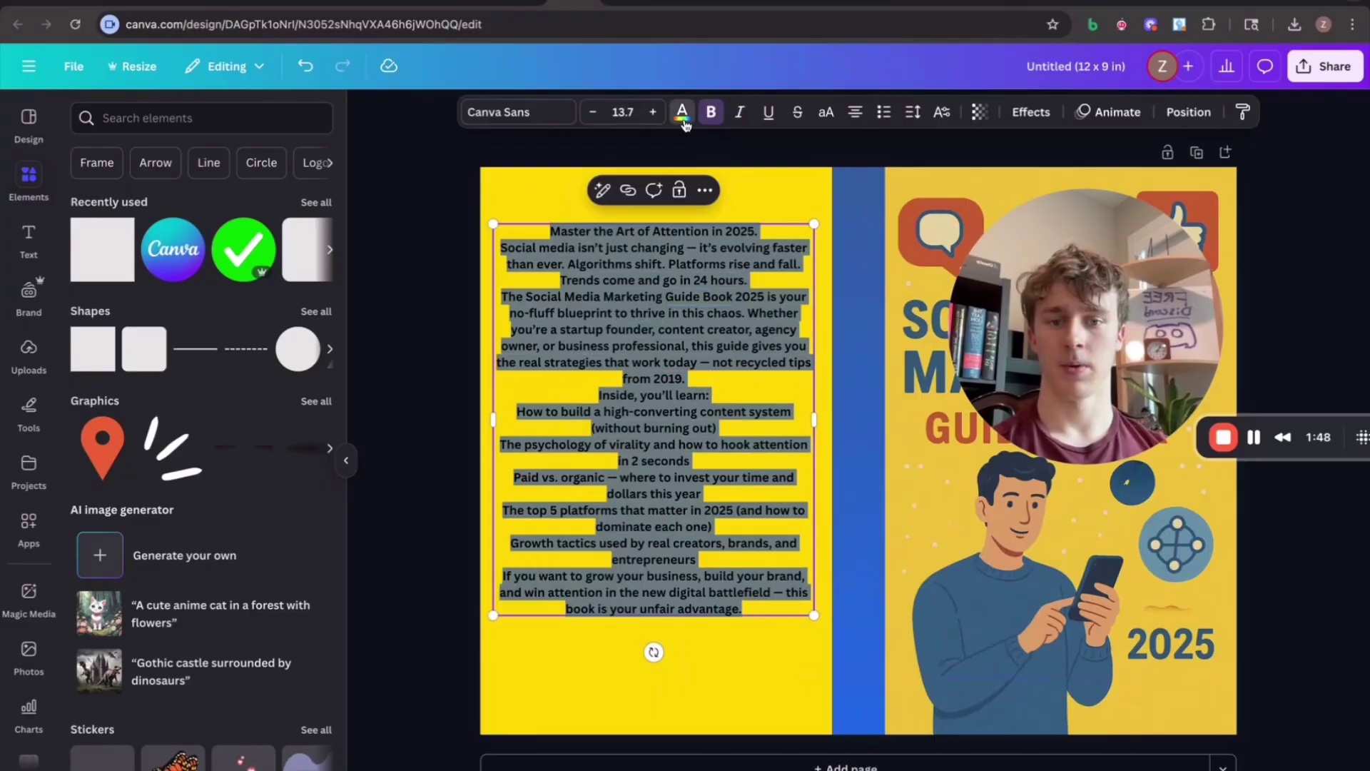
{"action": "left_click", "coordinate": [682, 113]}
{"action": "left_click", "coordinate": [179, 509]}
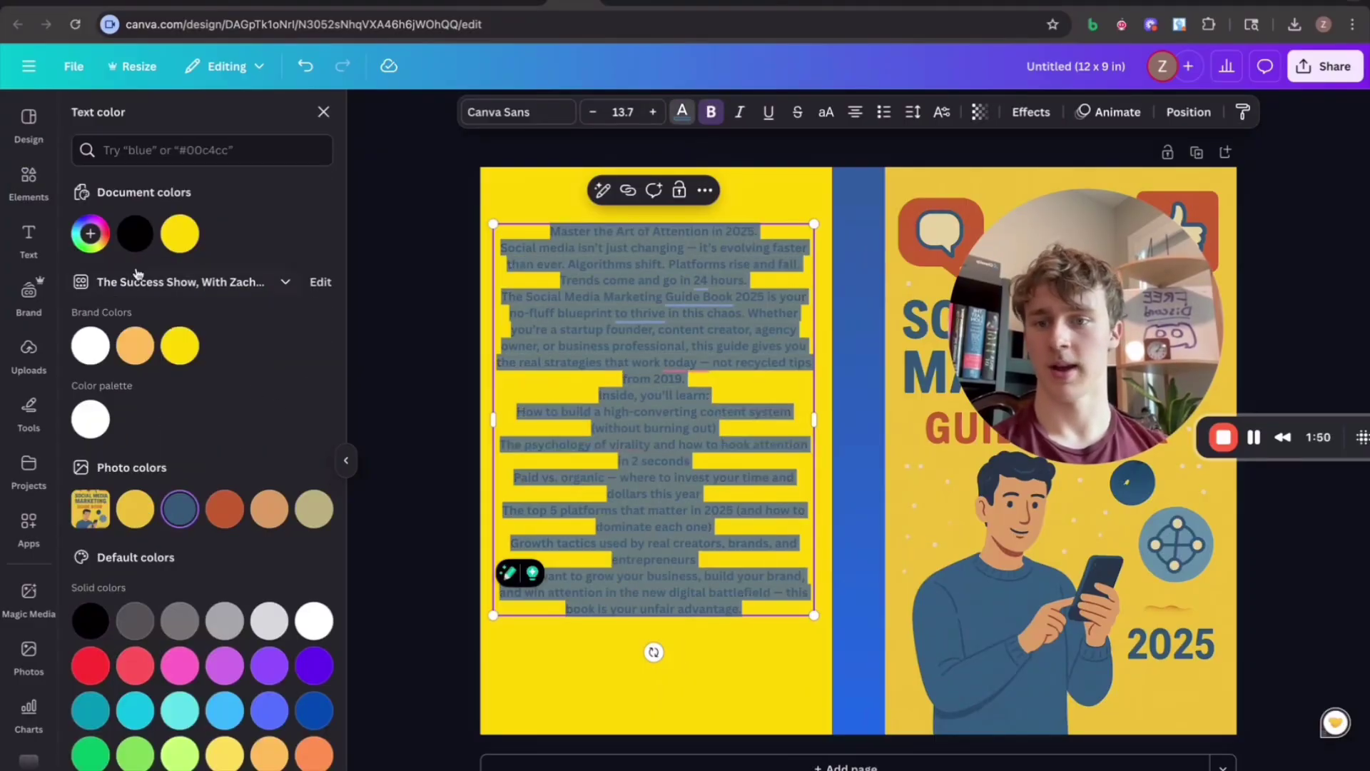
{"action": "left_click", "coordinate": [135, 233]}
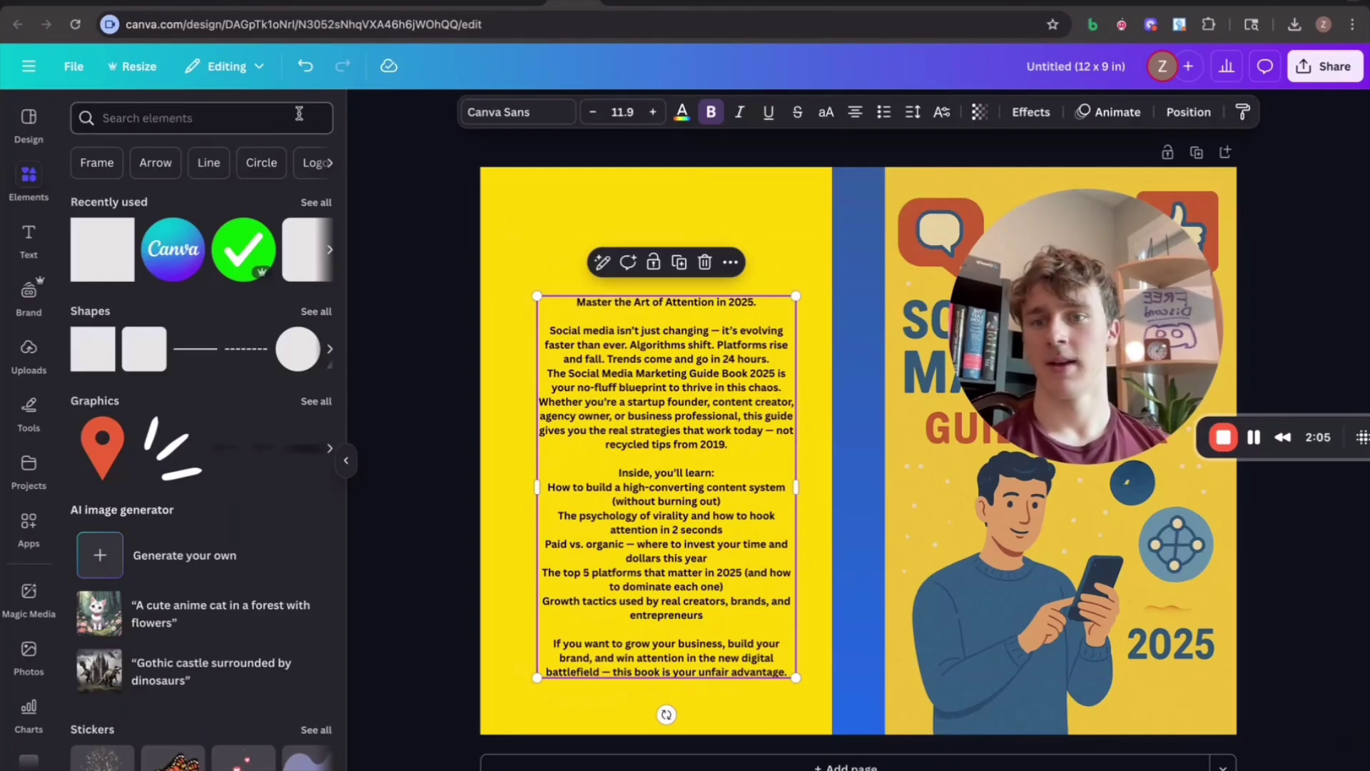
Step: Search Elements for 'soc' and place the hearts-and-likes social media graphic at the back page bottom
{"action": "left_click", "coordinate": [299, 114]}
{"action": "type", "text": "social media"}
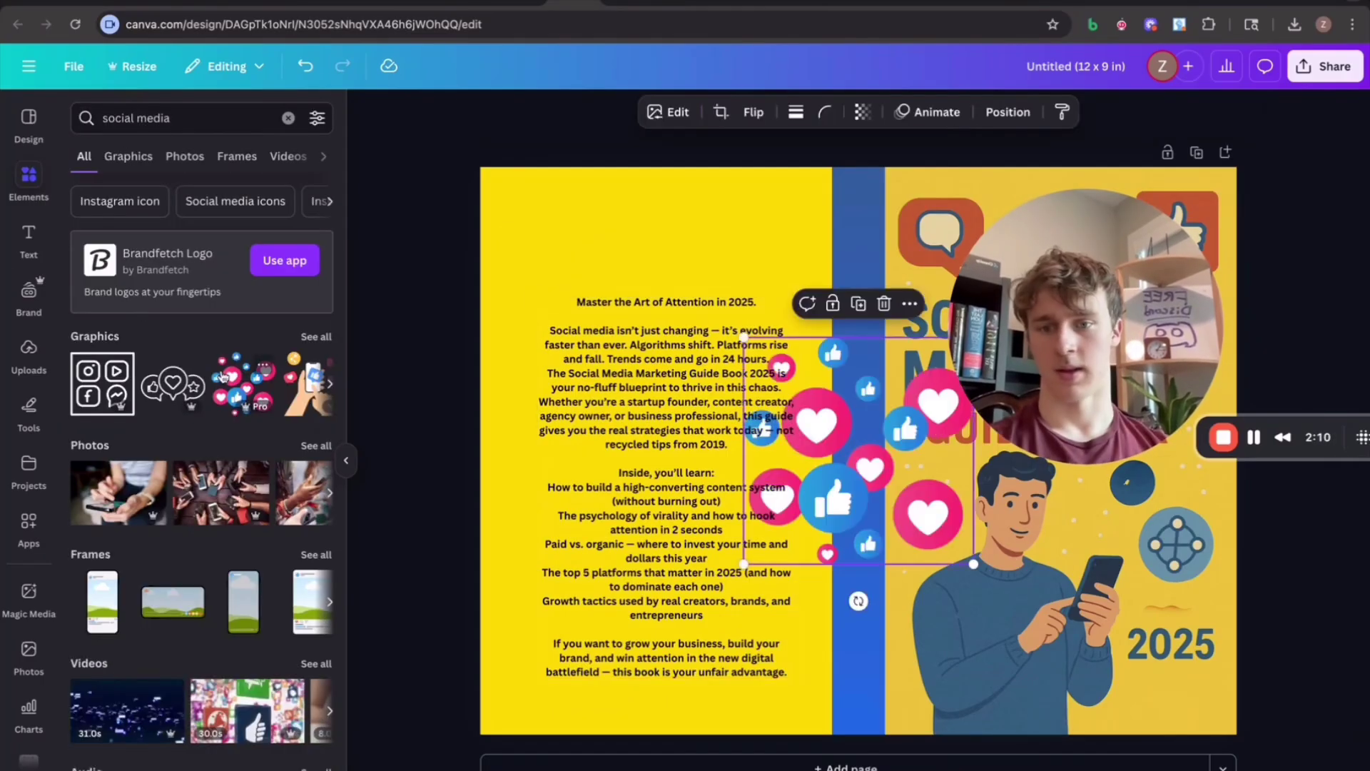
{"action": "left_click_drag", "start_coordinate": [858, 341], "coordinate": [564, 642]}
{"action": "left_click", "coordinate": [664, 357]}
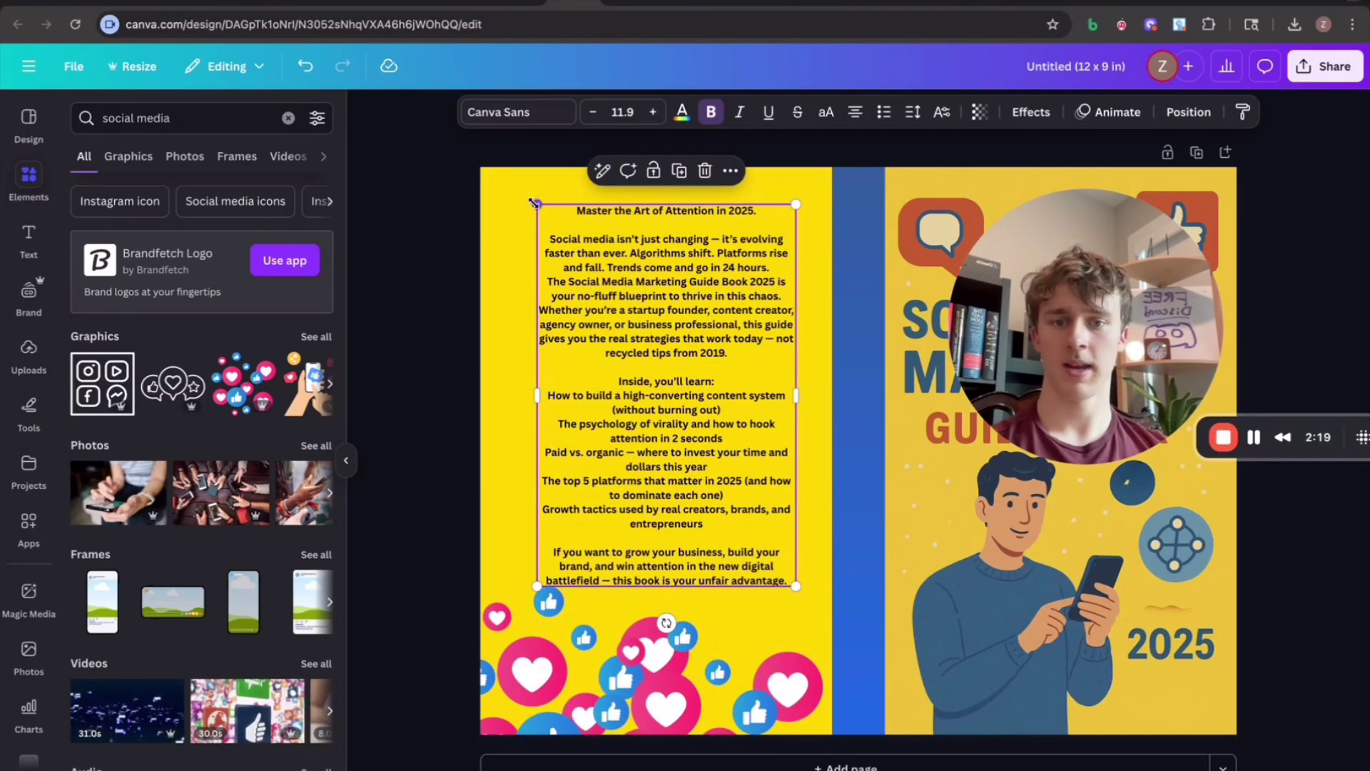
{"action": "left_click_drag", "start_coordinate": [528, 392], "coordinate": [519, 428]}
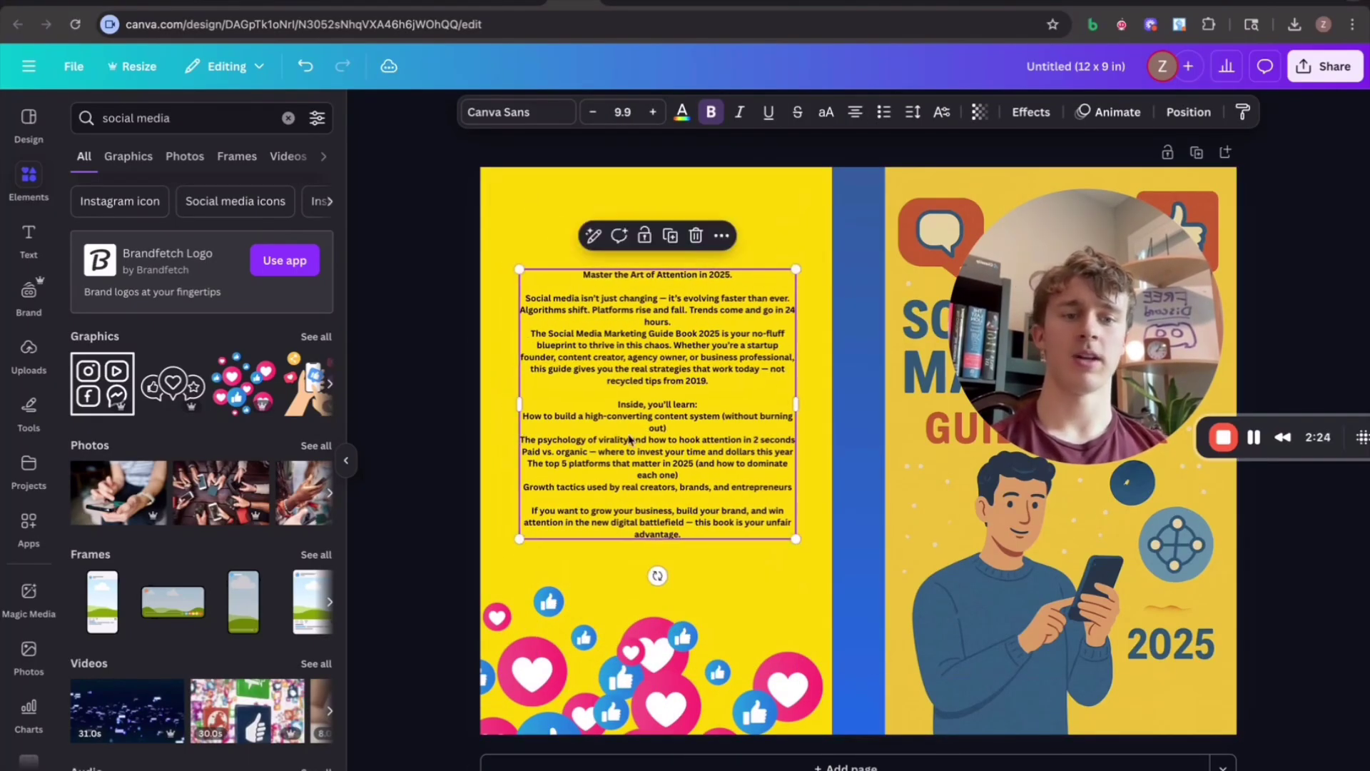
Step: Enlarge the blurb box and nudge it slightly left and down on the back page
{"action": "left_click_drag", "start_coordinate": [630, 439], "coordinate": [621, 442]}
{"action": "left_click_drag", "start_coordinate": [1018, 345], "coordinate": [724, 359]}
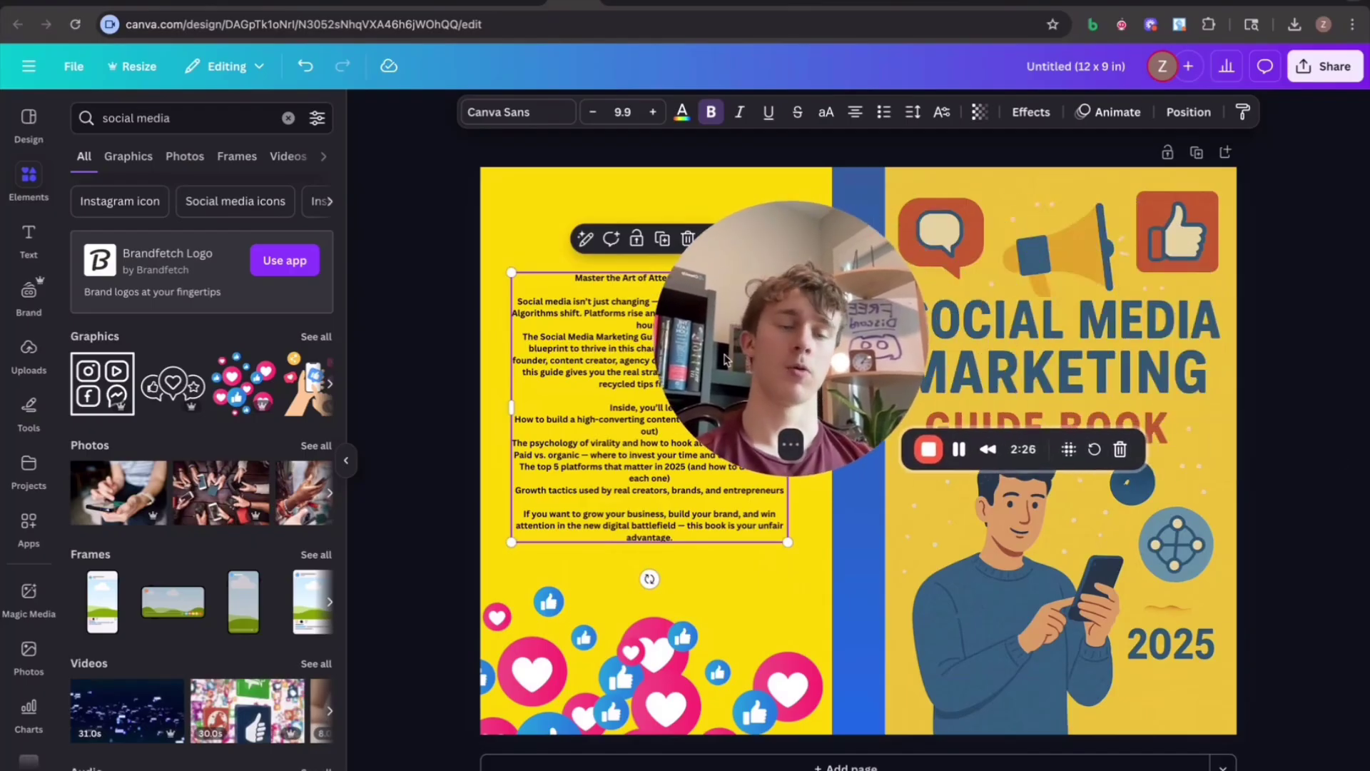
{"action": "mouse_move", "coordinate": [510, 543]}
{"action": "left_mouse_down"}
{"action": "mouse_move", "coordinate": [493, 570]}
{"action": "mouse_move", "coordinate": [541, 528]}
{"action": "mouse_move", "coordinate": [510, 550]}
{"action": "left_mouse_up"}
{"action": "left_click_drag", "start_coordinate": [578, 503], "coordinate": [571, 515]}
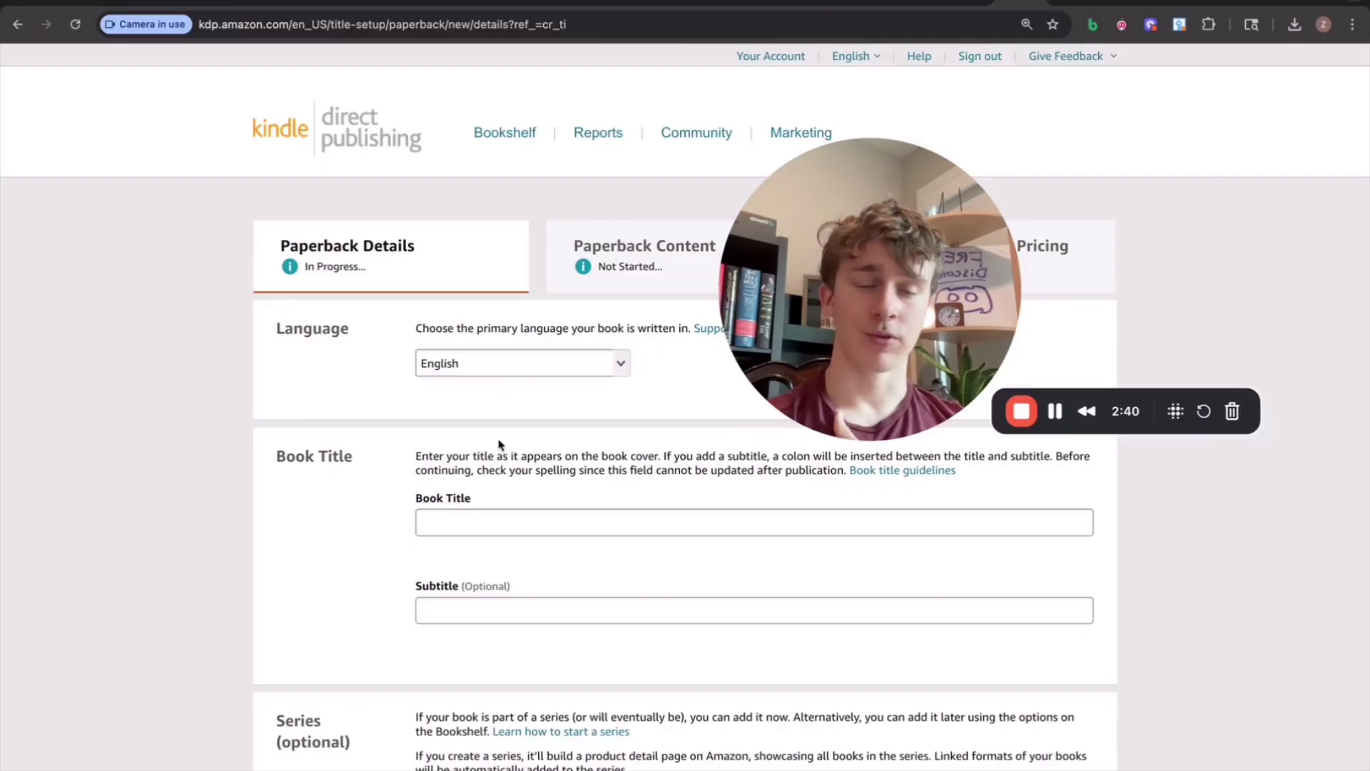
Step: Scroll through the upper KDP Paperback Details fields starting from Language
{"action": "scroll", "coordinate": [490, 437], "scroll_direction": "down", "scroll_amount": 1}
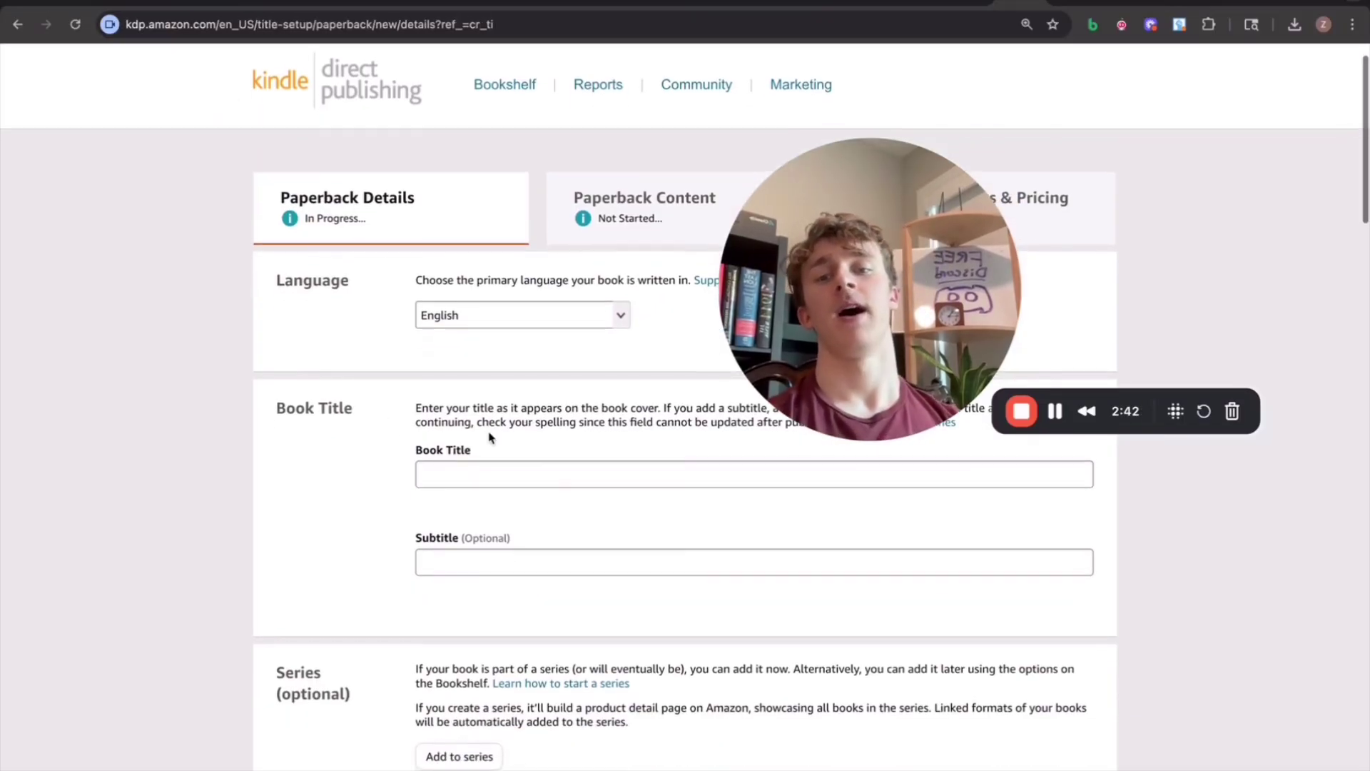
{"action": "scroll", "coordinate": [490, 438], "scroll_direction": "down", "scroll_amount": 2}
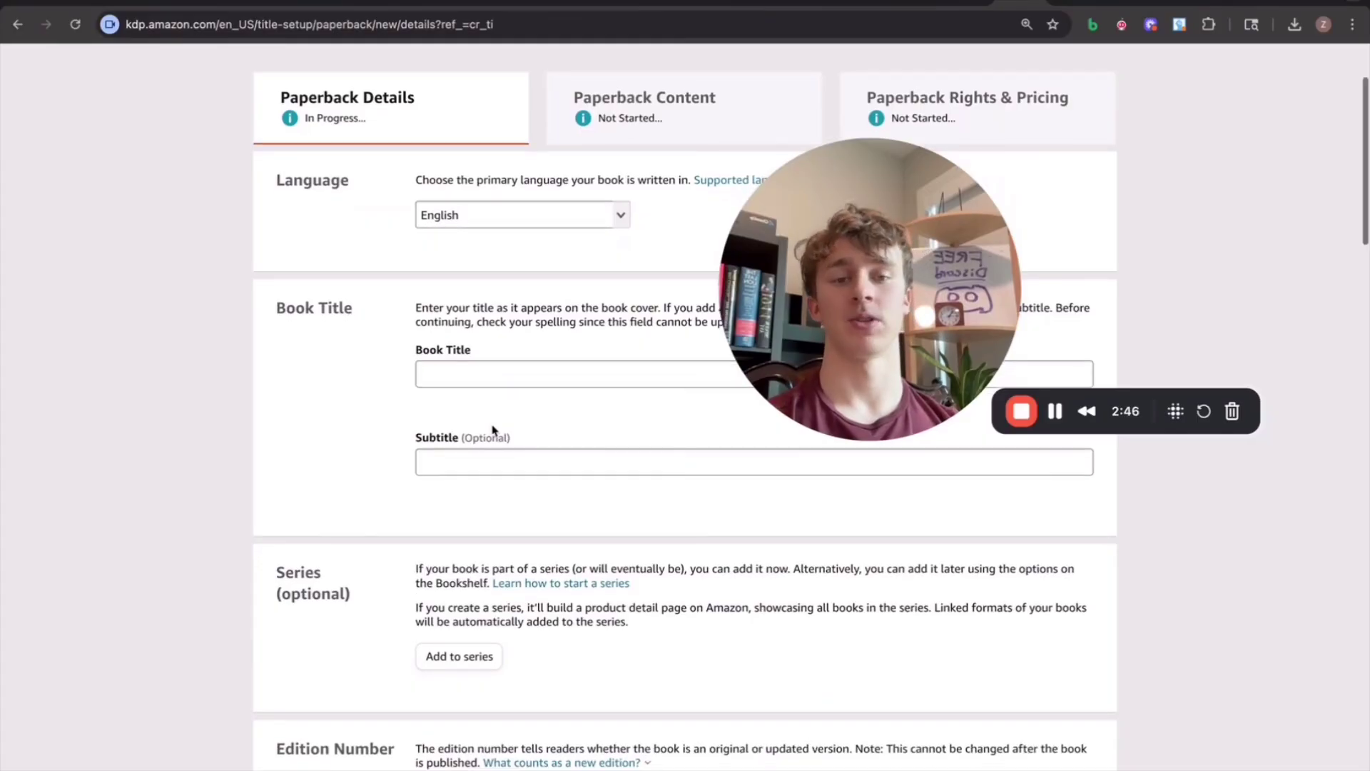
{"action": "scroll", "coordinate": [493, 428], "scroll_direction": "down", "scroll_amount": 1}
{"action": "scroll", "coordinate": [492, 426], "scroll_direction": "down", "scroll_amount": 20}
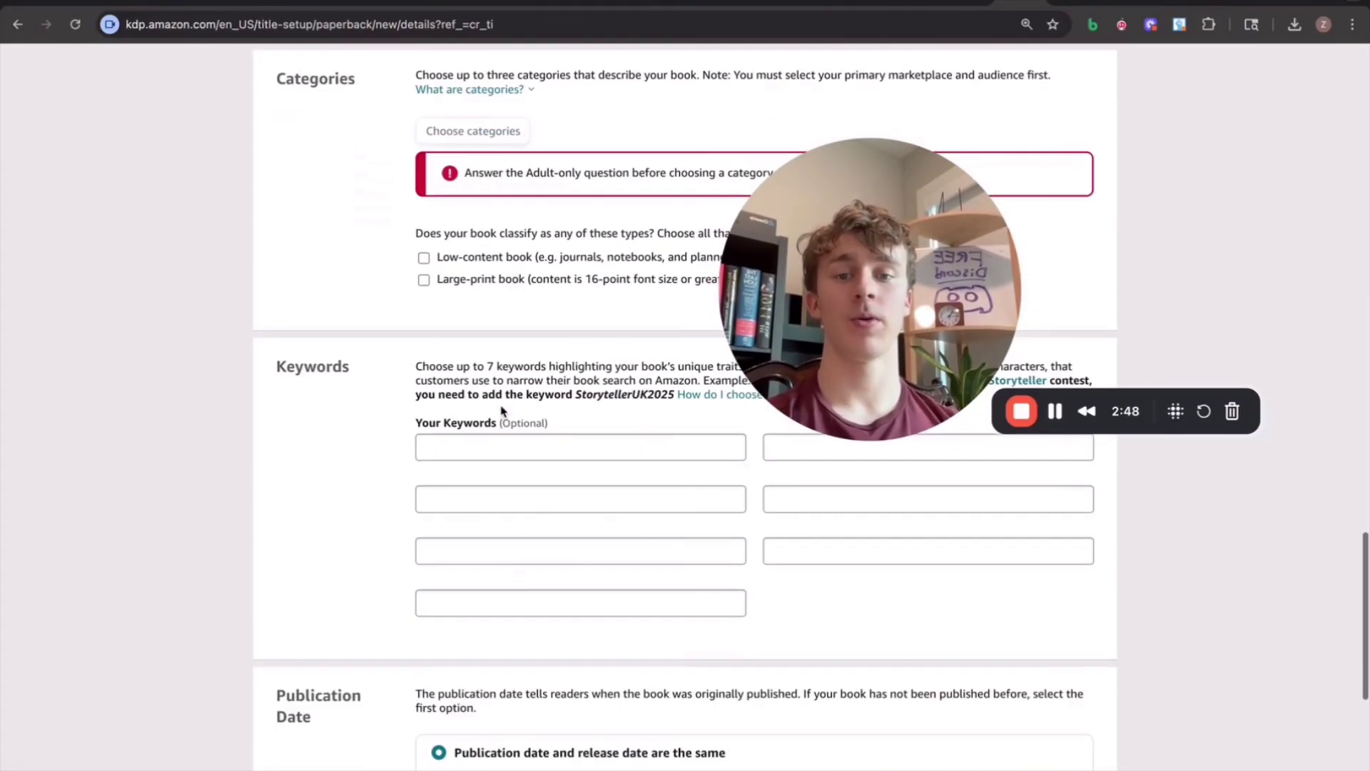
{"action": "scroll", "coordinate": [503, 409], "scroll_direction": "up", "scroll_amount": 20}
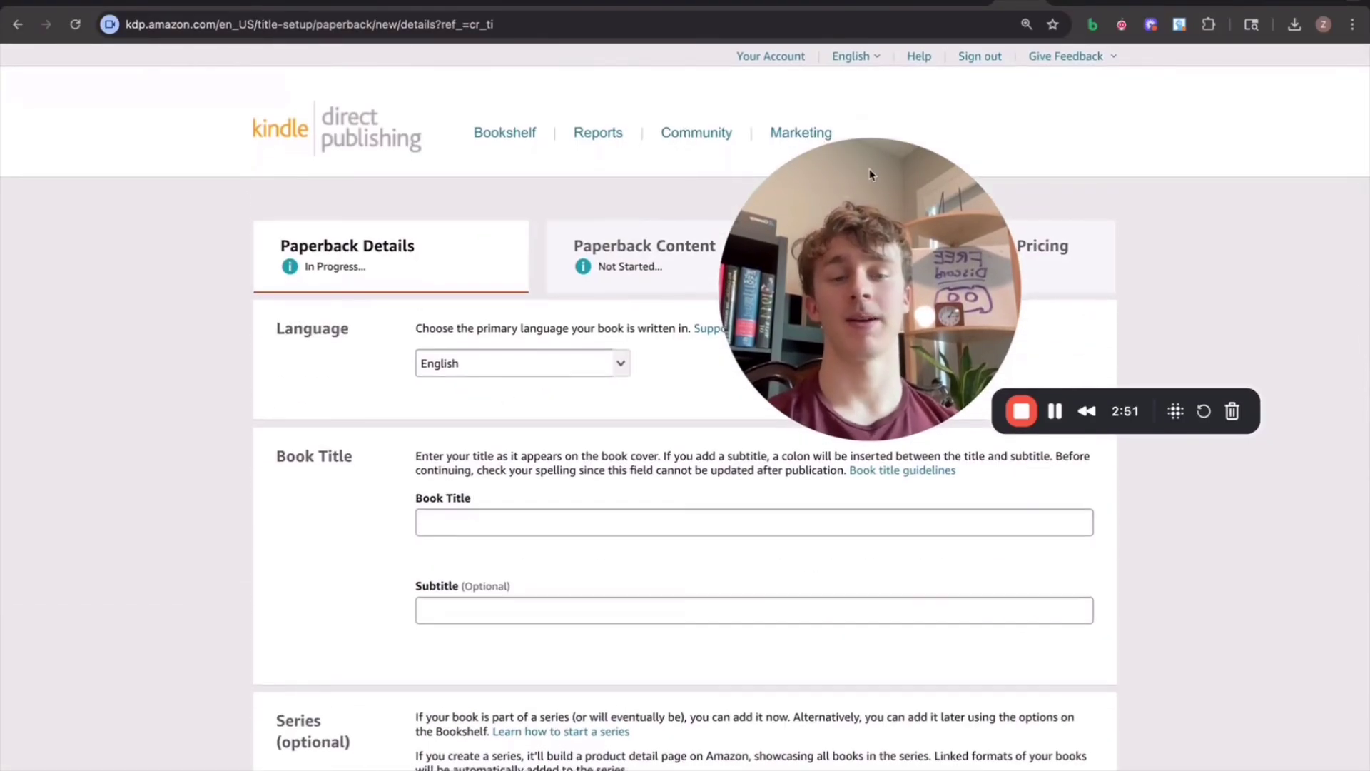
{"action": "left_click_drag", "start_coordinate": [924, 205], "coordinate": [235, 335]}
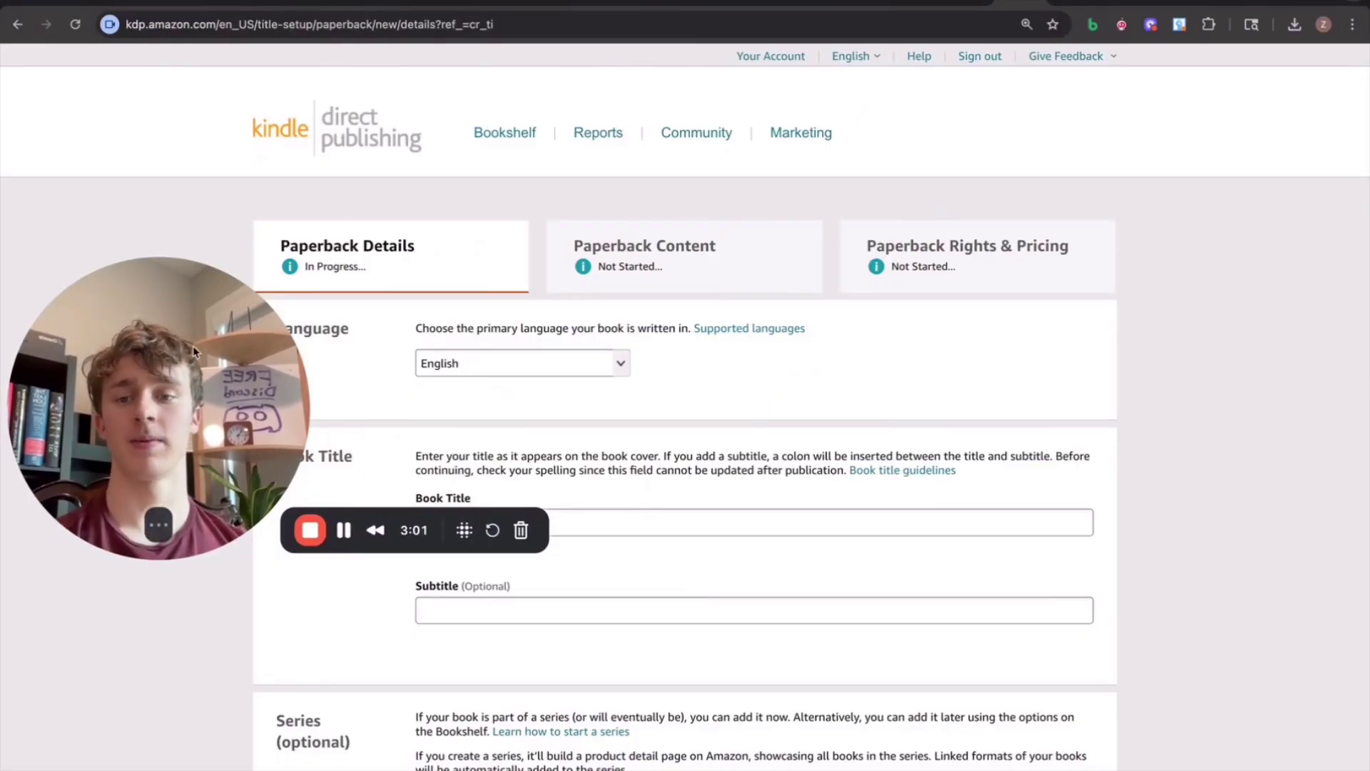
{"action": "left_click_drag", "start_coordinate": [192, 346], "coordinate": [664, 284]}
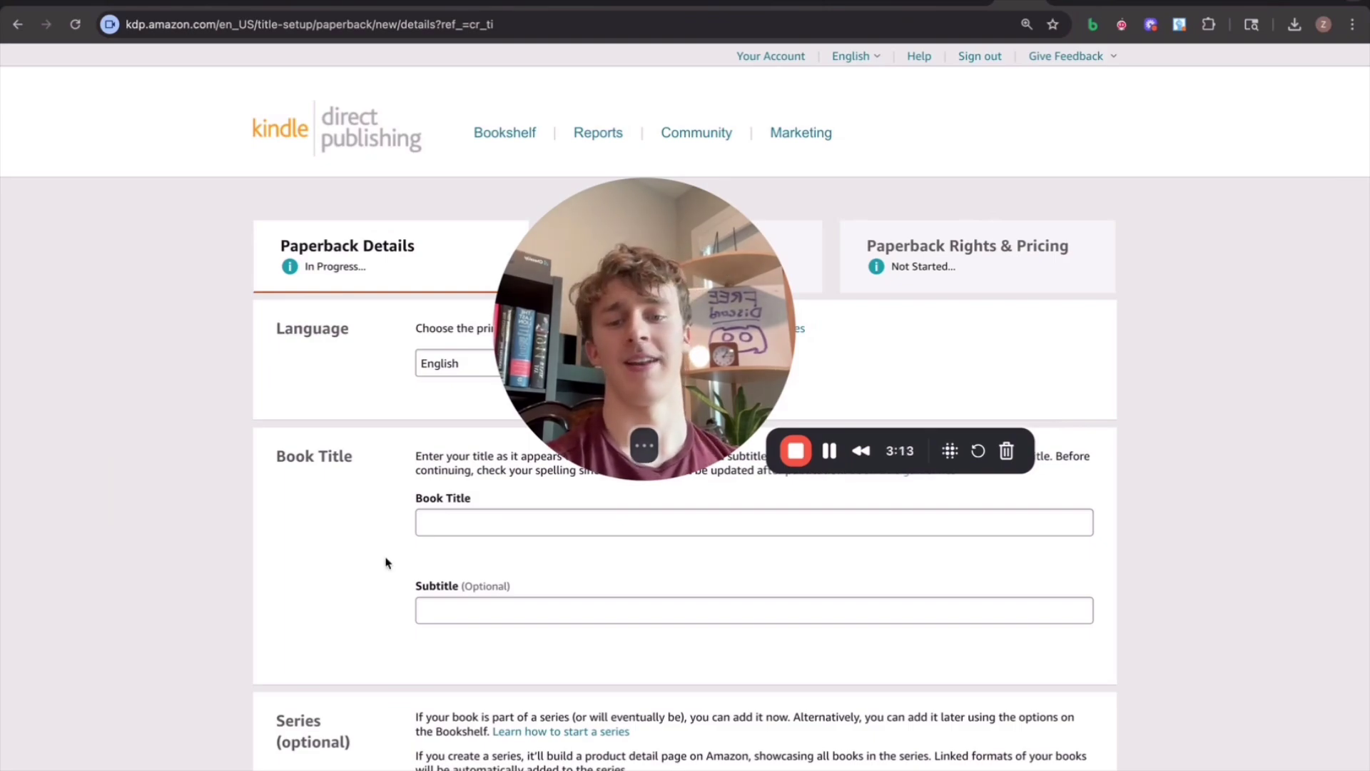
Step: Scroll further down the Paperback Details form to reach Release Date
{"action": "scroll", "coordinate": [386, 563], "scroll_direction": "down", "scroll_amount": 9}
{"action": "scroll", "coordinate": [385, 562], "scroll_direction": "down", "scroll_amount": 8}
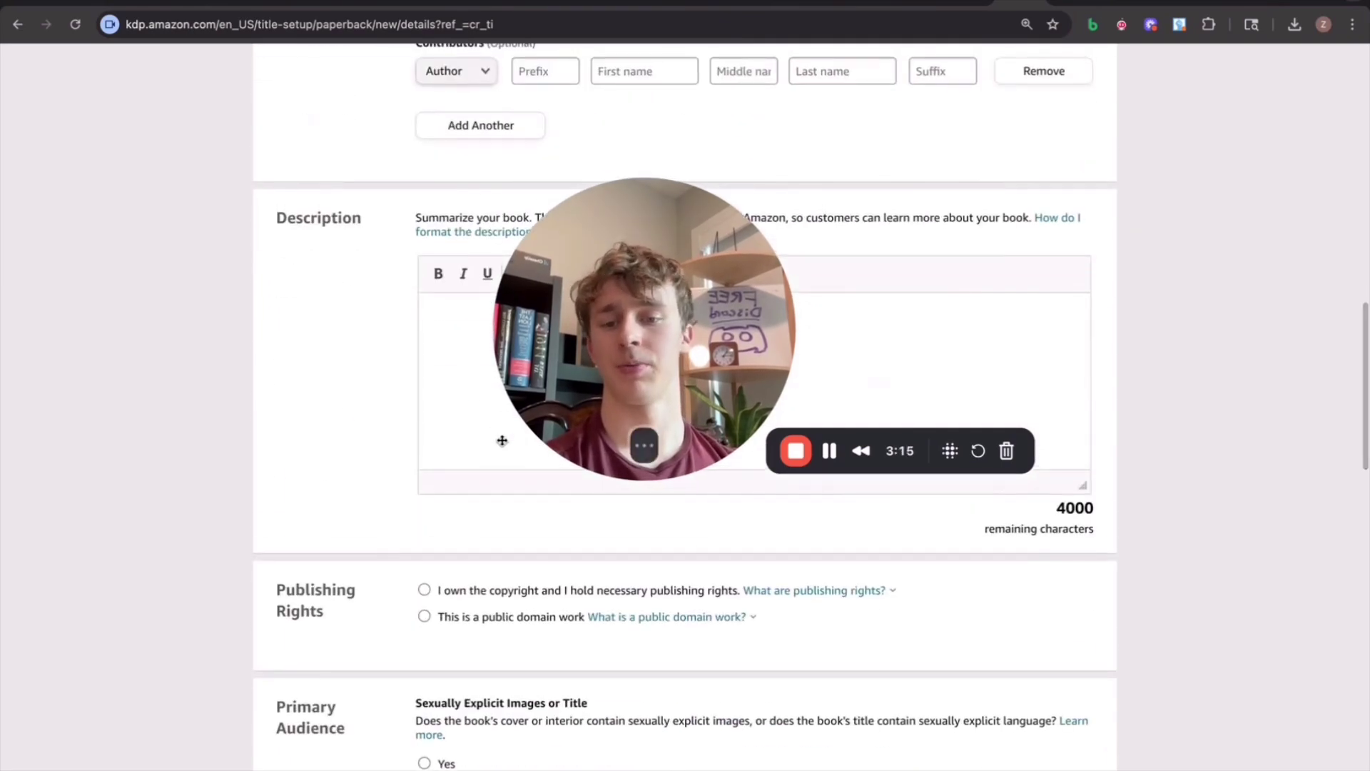
{"action": "scroll", "coordinate": [503, 441], "scroll_direction": "down", "scroll_amount": 4}
{"action": "scroll", "coordinate": [502, 440], "scroll_direction": "down", "scroll_amount": 2}
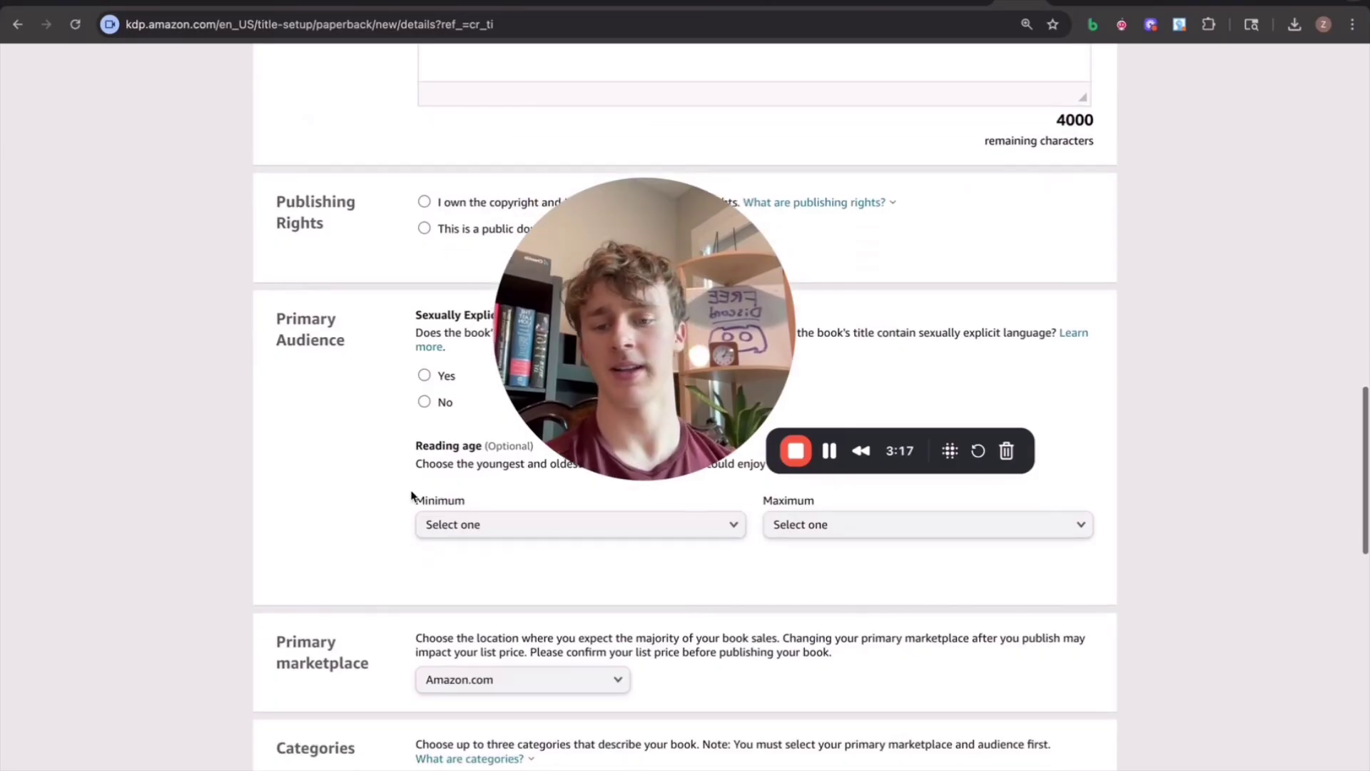
{"action": "scroll", "coordinate": [412, 495], "scroll_direction": "down", "scroll_amount": 5}
{"action": "scroll", "coordinate": [412, 495], "scroll_direction": "down", "scroll_amount": 12}
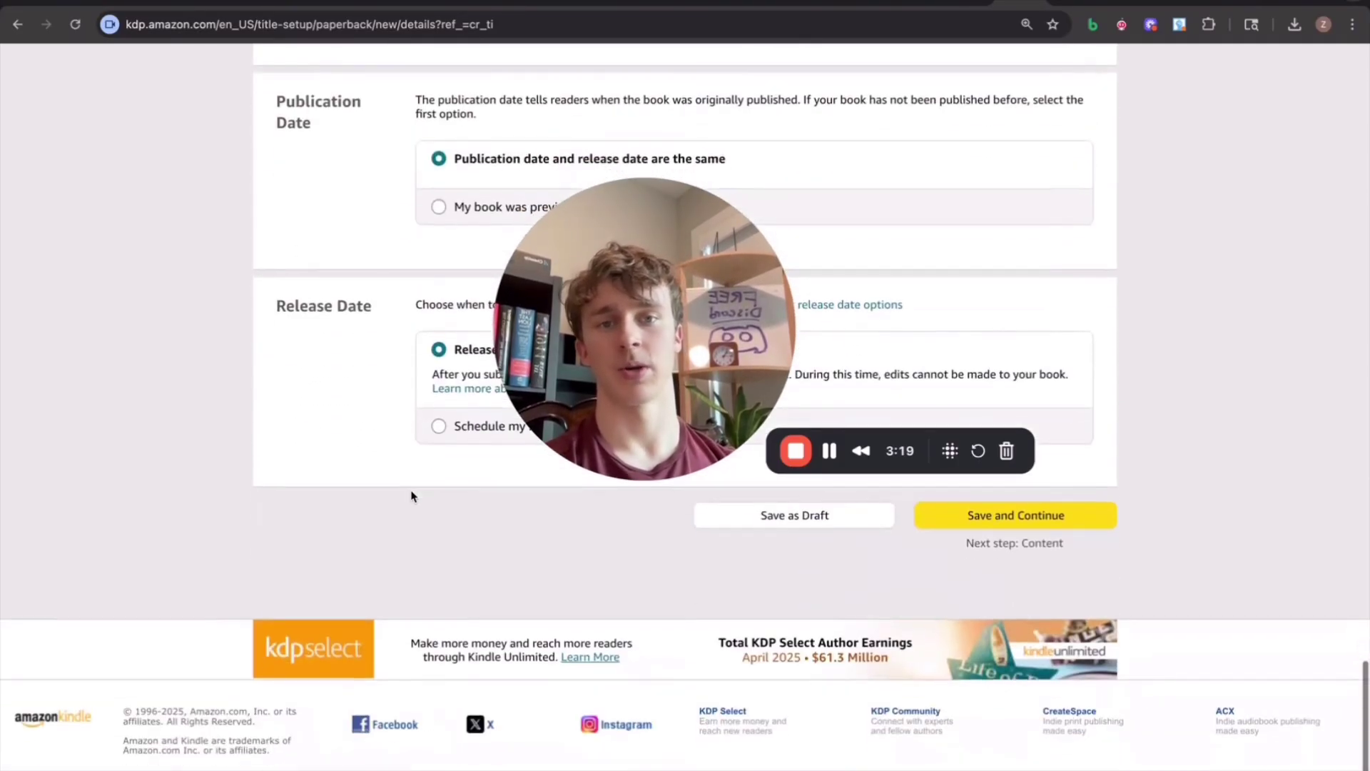
{"action": "left_click_drag", "start_coordinate": [642, 447], "coordinate": [838, 392]}
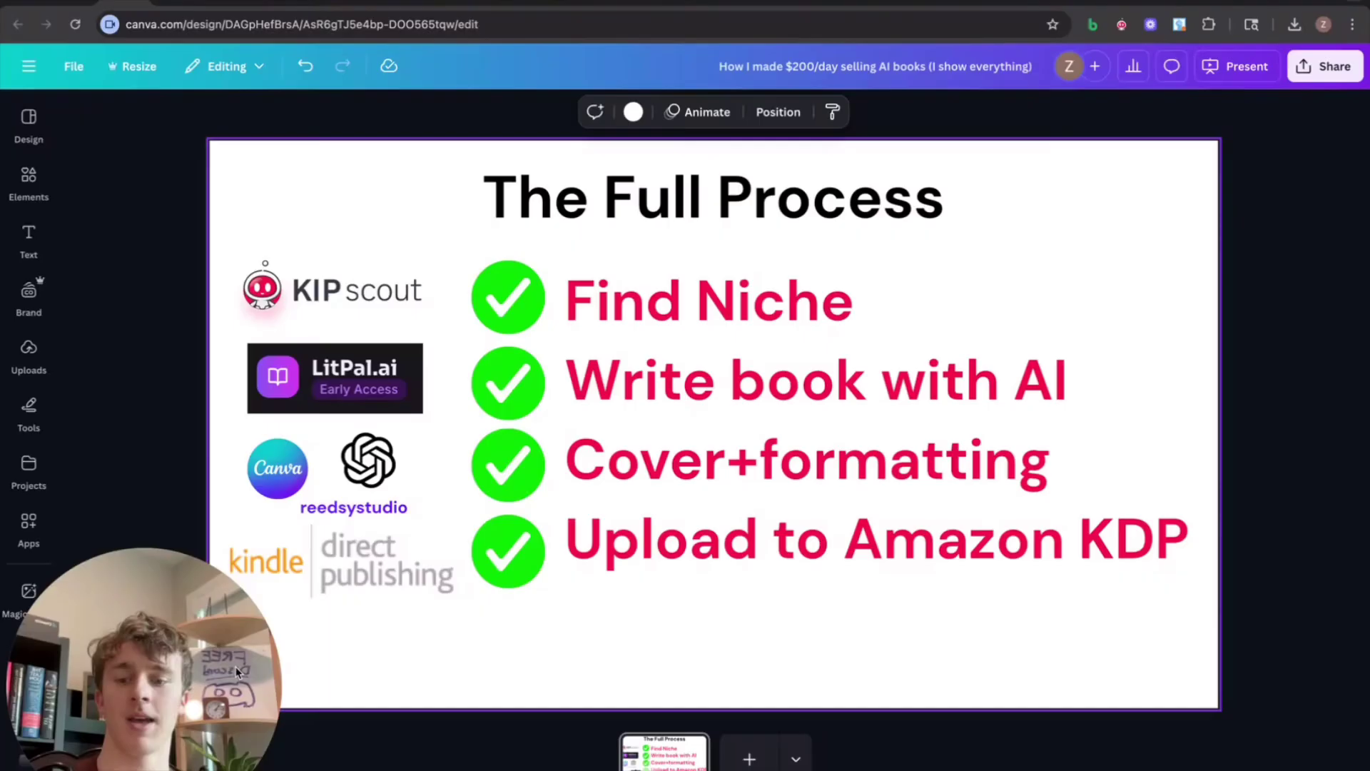
{"action": "left_click_drag", "start_coordinate": [237, 671], "coordinate": [379, 468]}
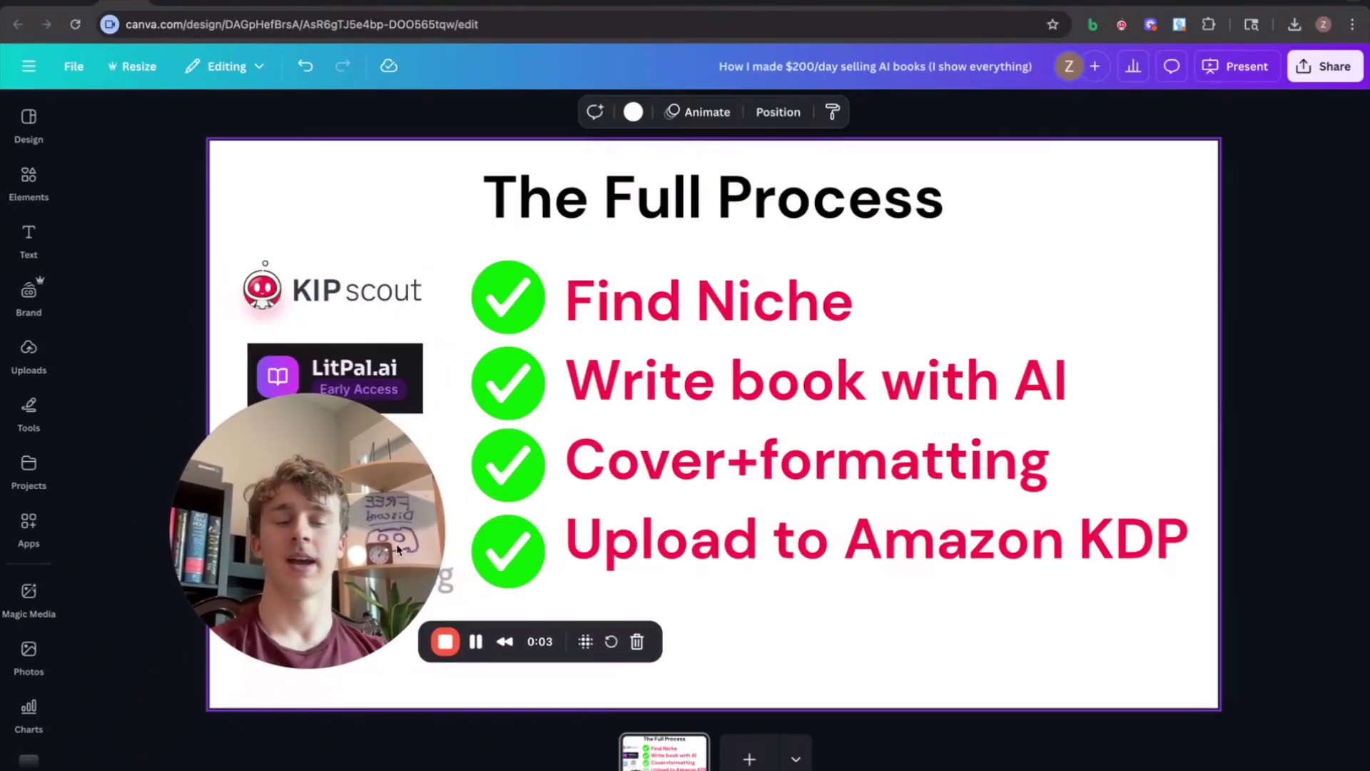